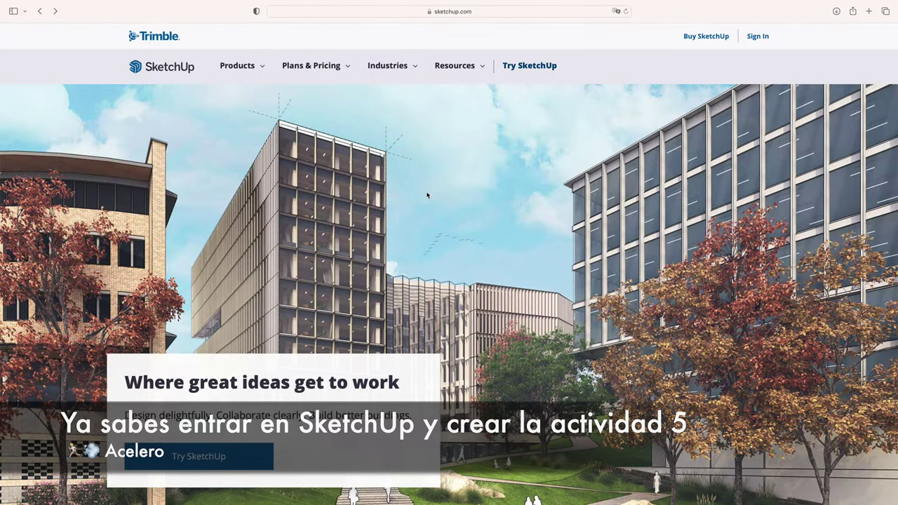
Show the list of SketchUp products from the sketchup.com top navigation bar.
left_click(246, 69)
Open SketchUp for Web, sign in, and create a new model in Decimal - Meters.
left_click(337, 153)
left_click(585, 303)
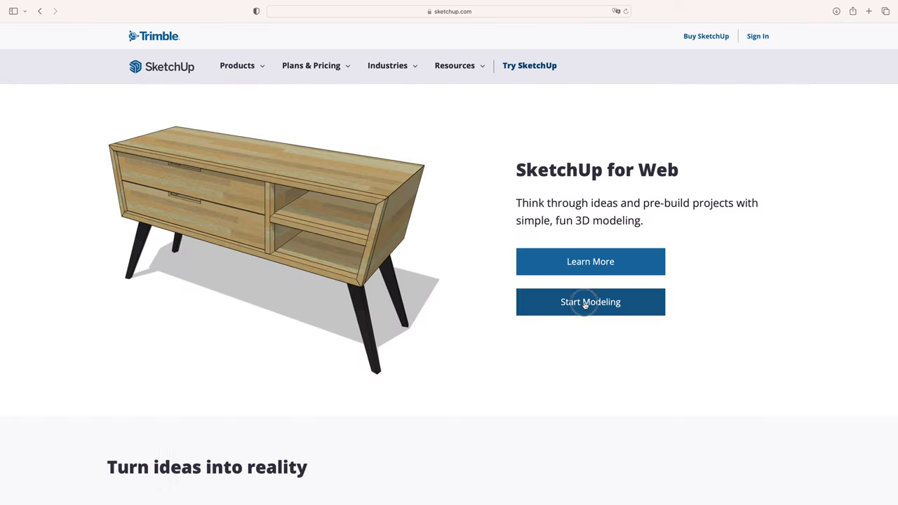
left_click(691, 205)
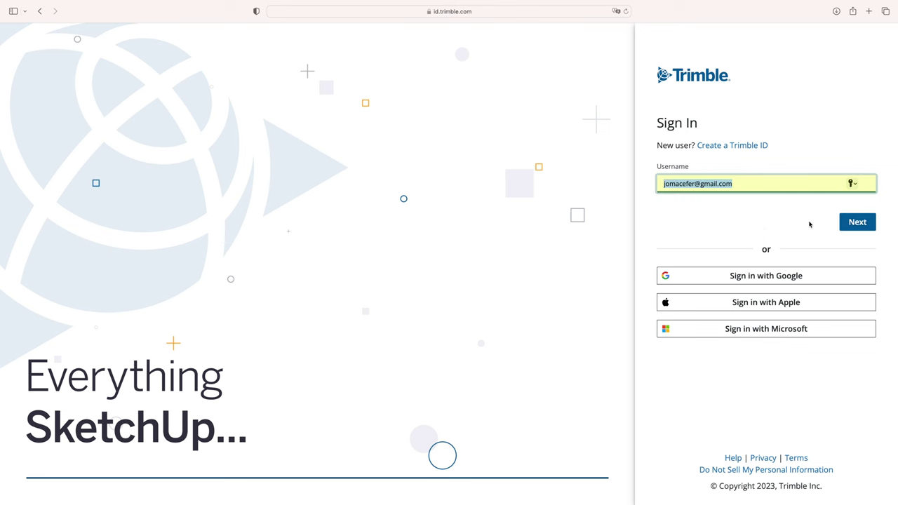
left_click(856, 222)
left_click(718, 209)
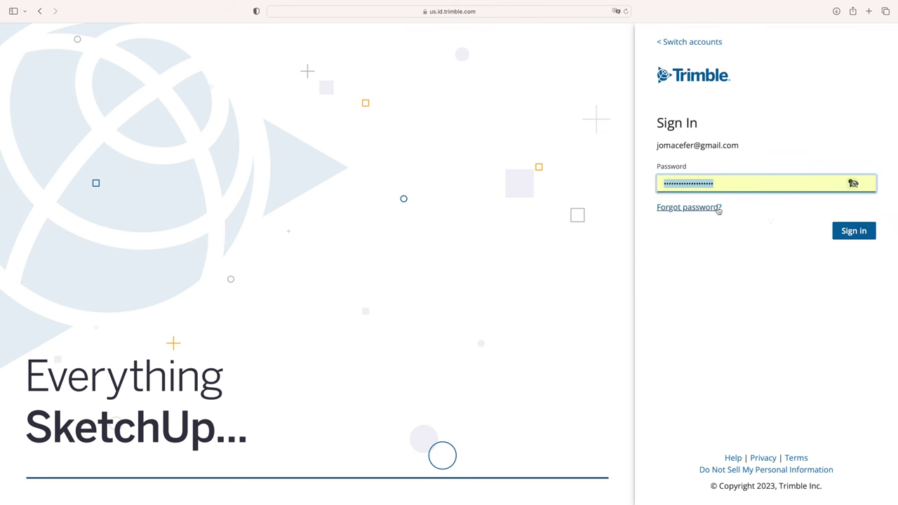
left_click(842, 232)
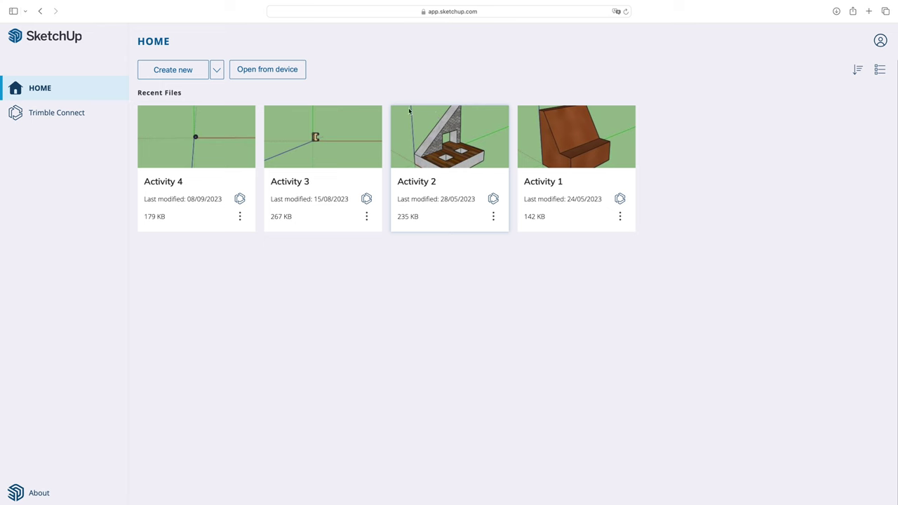
left_click(216, 71)
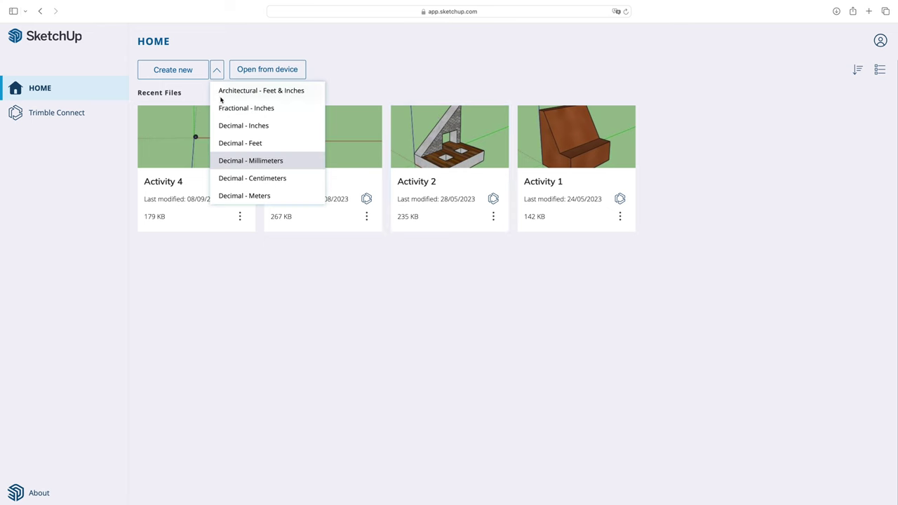
left_click(243, 196)
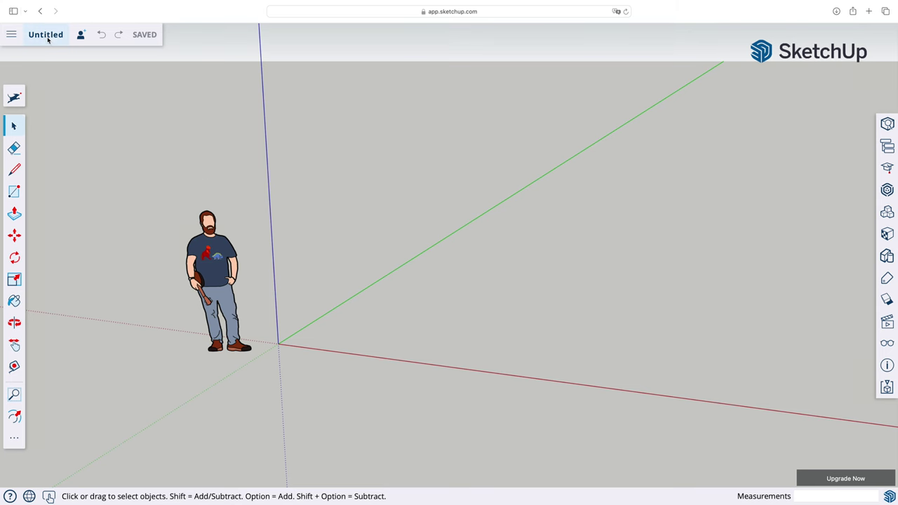
Save the untitled model as 'Activity 5' in the SketchUp > First Steps folder.
left_click(47, 37)
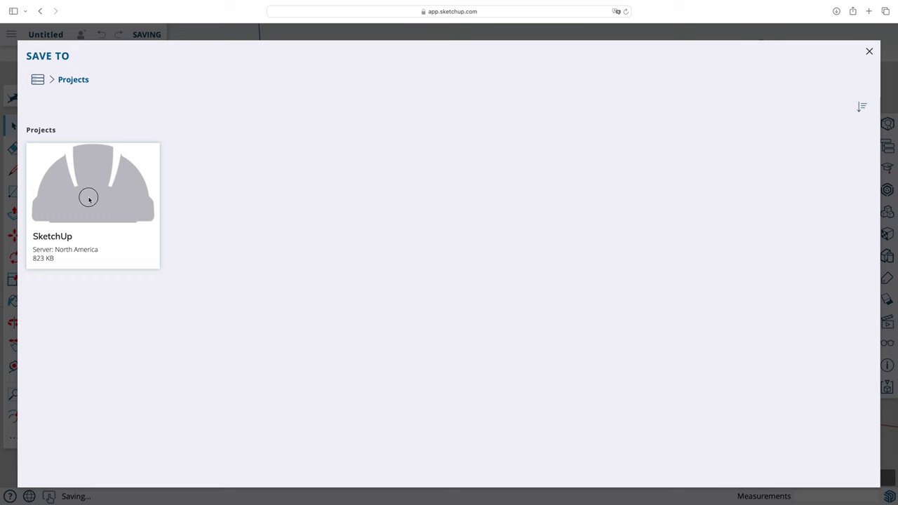
left_click(89, 199)
left_click(78, 156)
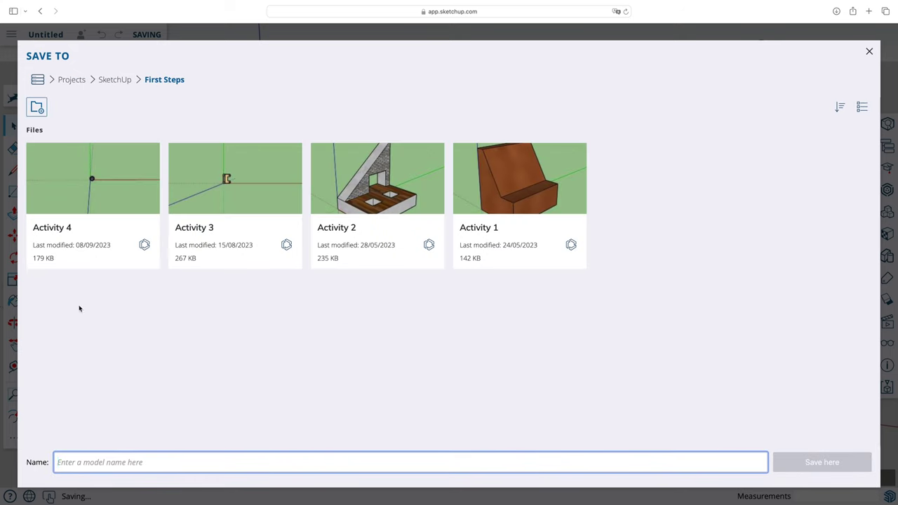
type("Activity 5")
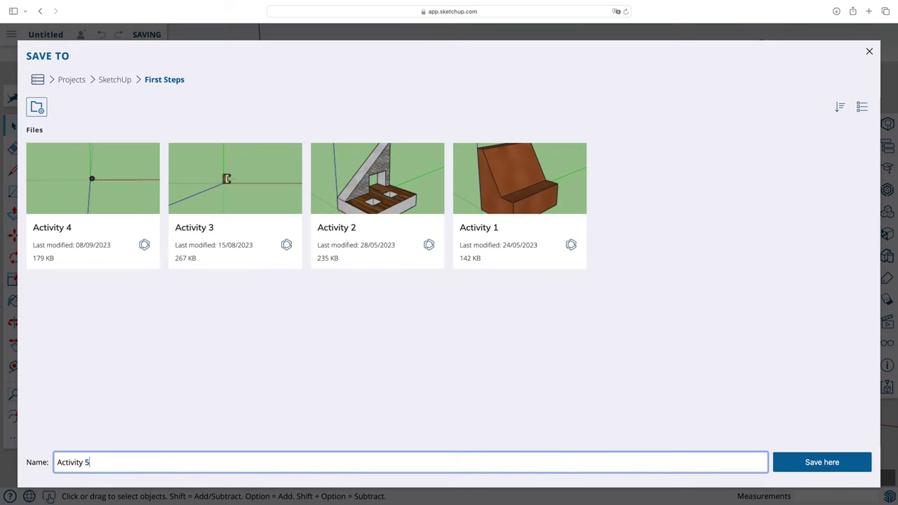
left_click(822, 462)
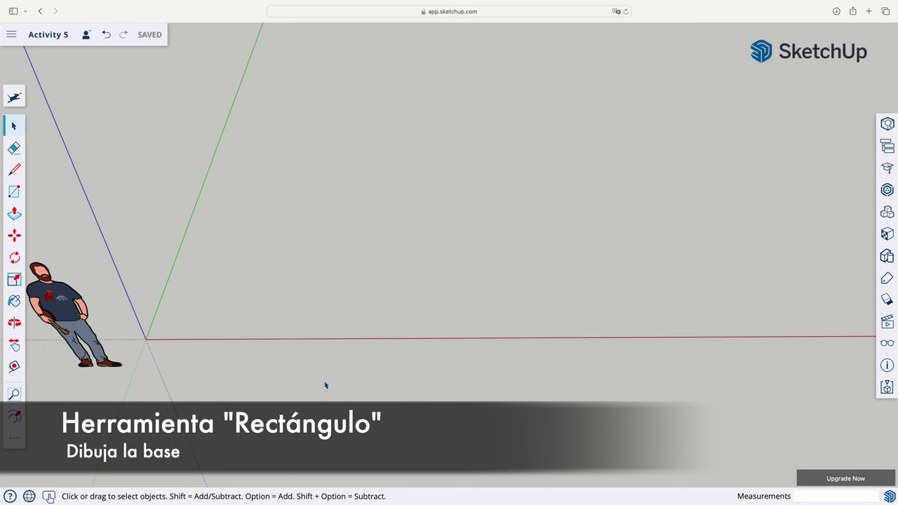
Draw a 10 m by 6 m floor rectangle starting at the origin.
left_click(14, 192)
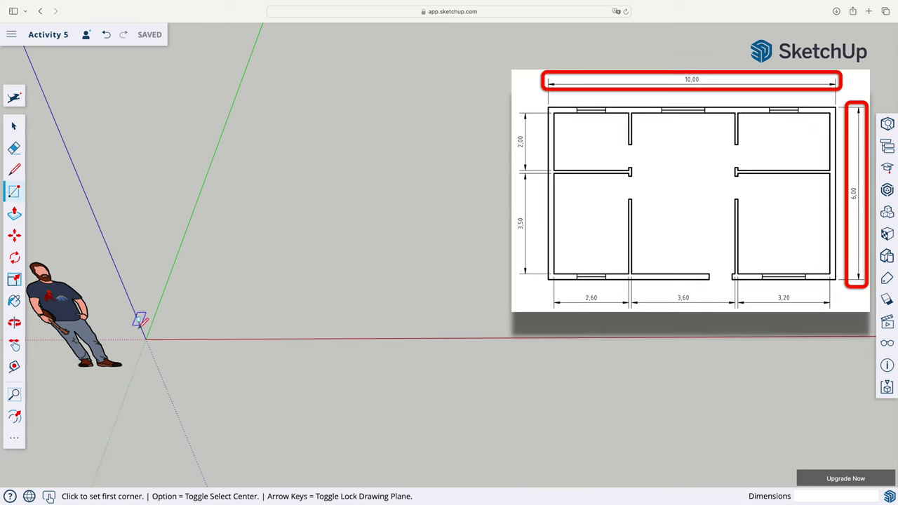
left_click(146, 339)
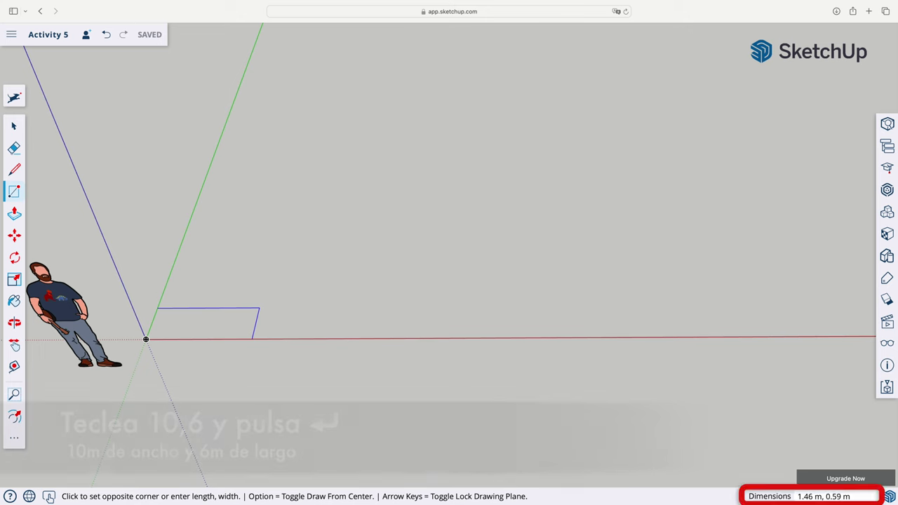
type("10,6")
key("Return")
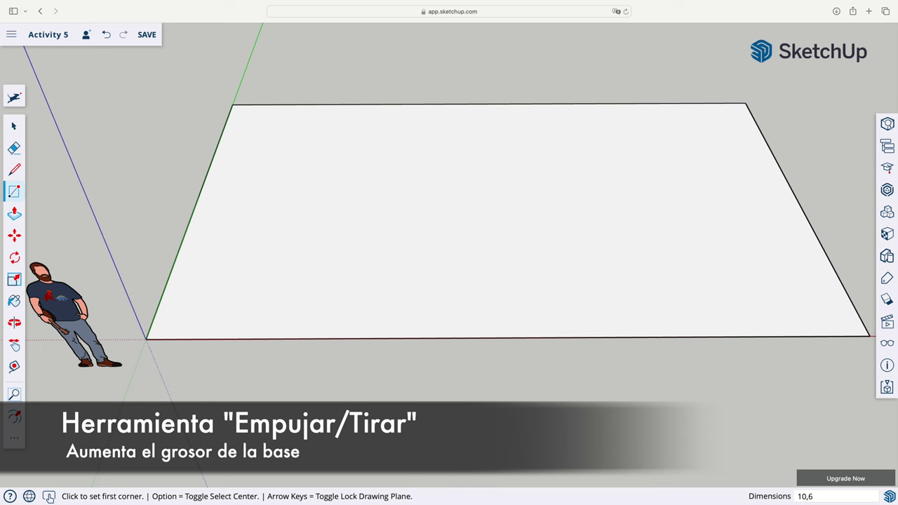
Push the floor rectangle up into a 0.1 m thick slab.
left_click(12, 216)
left_click(324, 238)
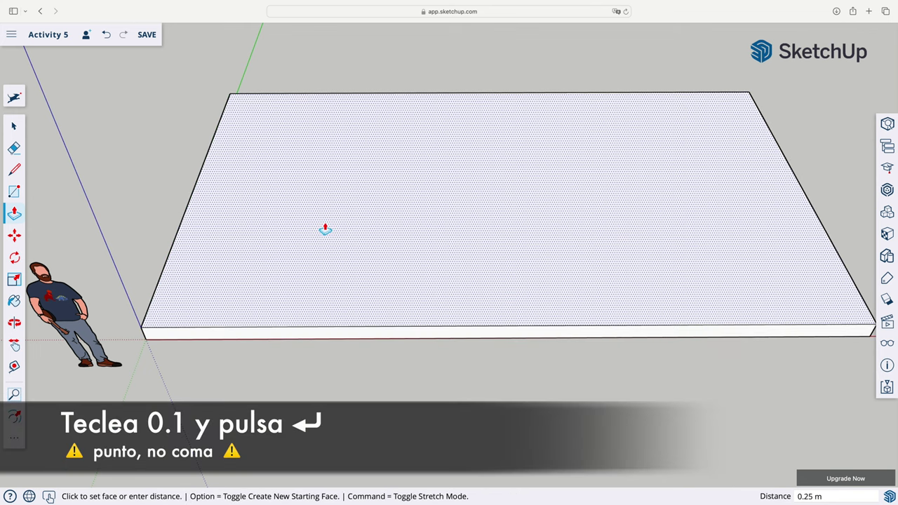
type("0")
type(".")
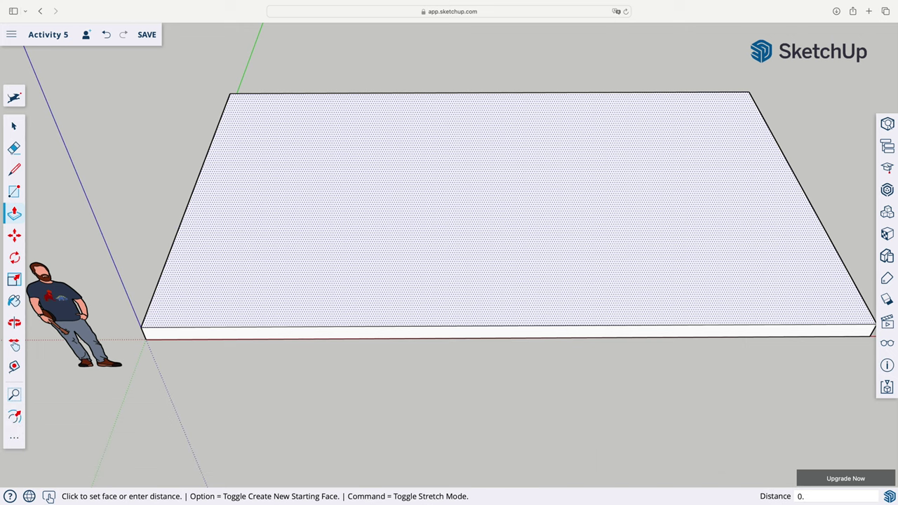
key("Return")
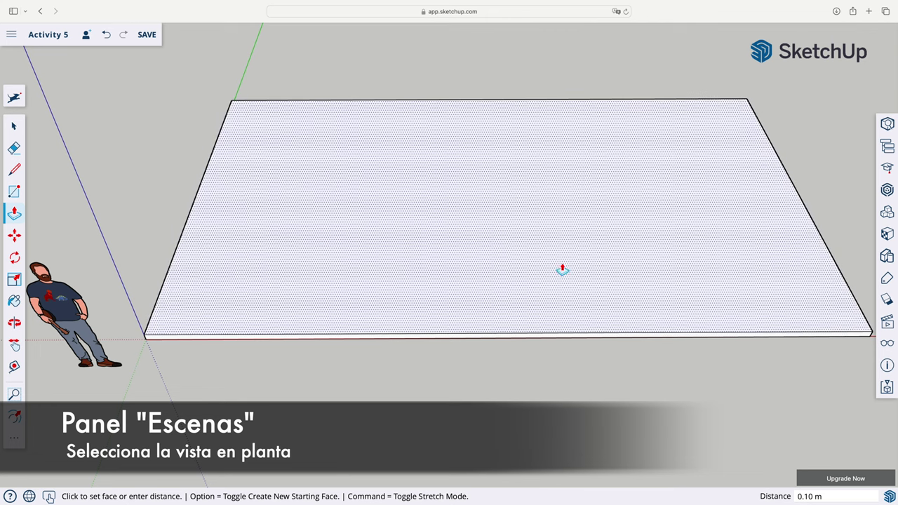
Switch to the Plan View (Top) standard view from the Scenes panel.
left_click(888, 321)
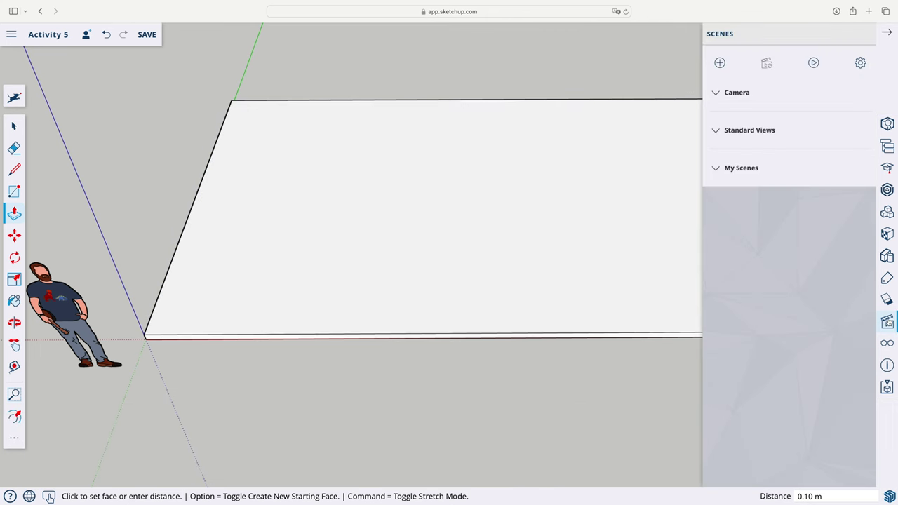
left_click(763, 131)
left_click(757, 161)
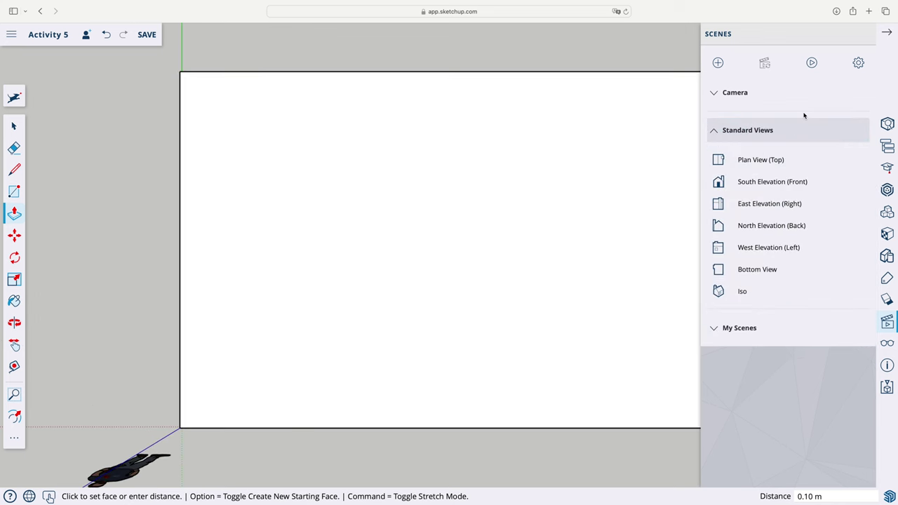
left_click(886, 34)
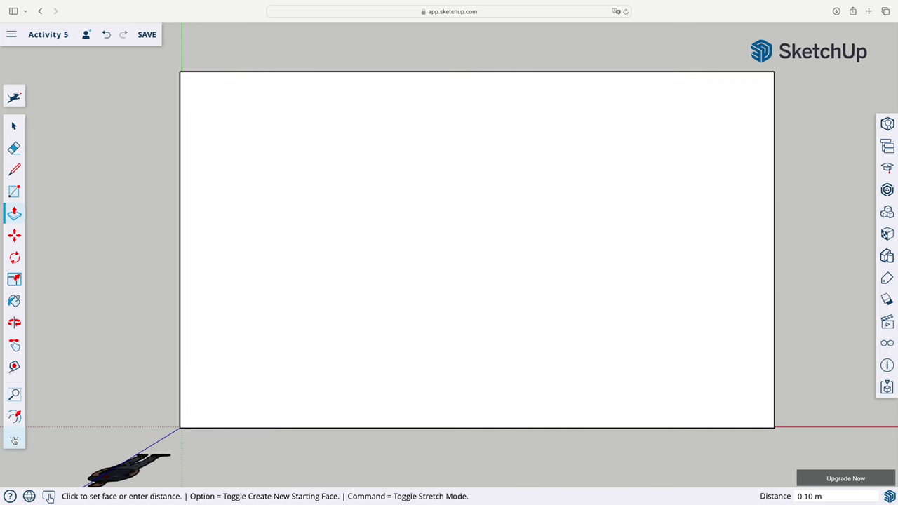
left_click(14, 439)
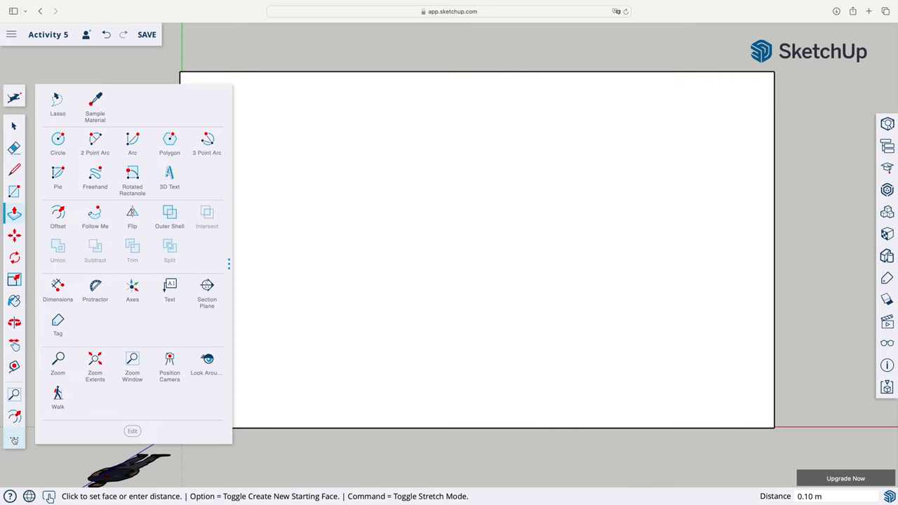
Offset the slab's top-face edges 0.2 m inward to outline the exterior walls.
left_click(59, 214)
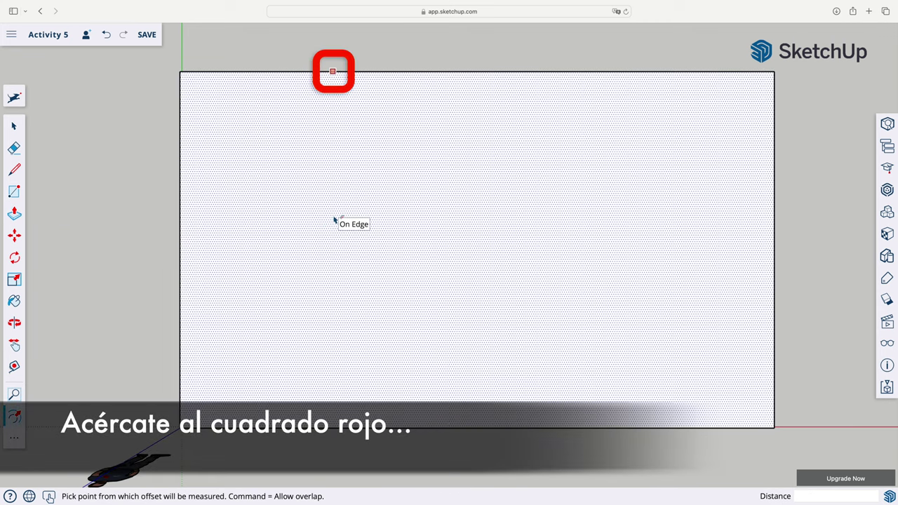
left_click(332, 71)
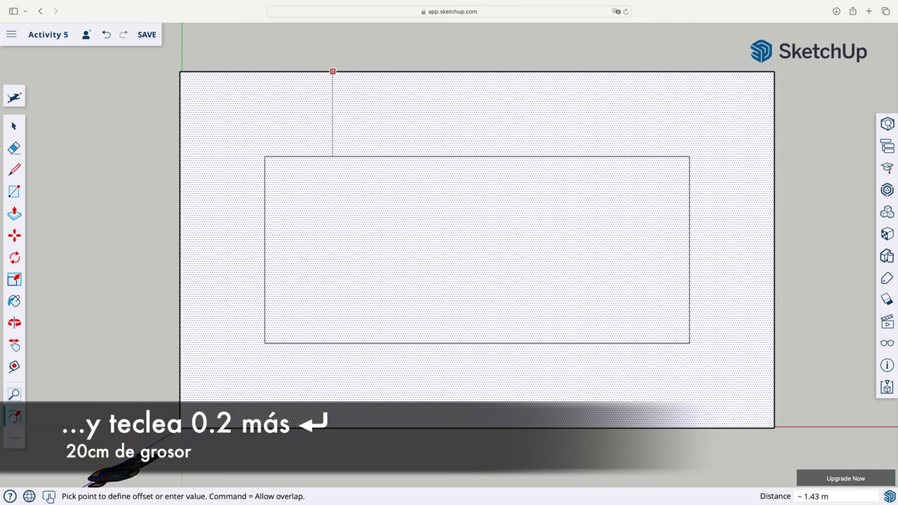
type("0.2")
key("Return")
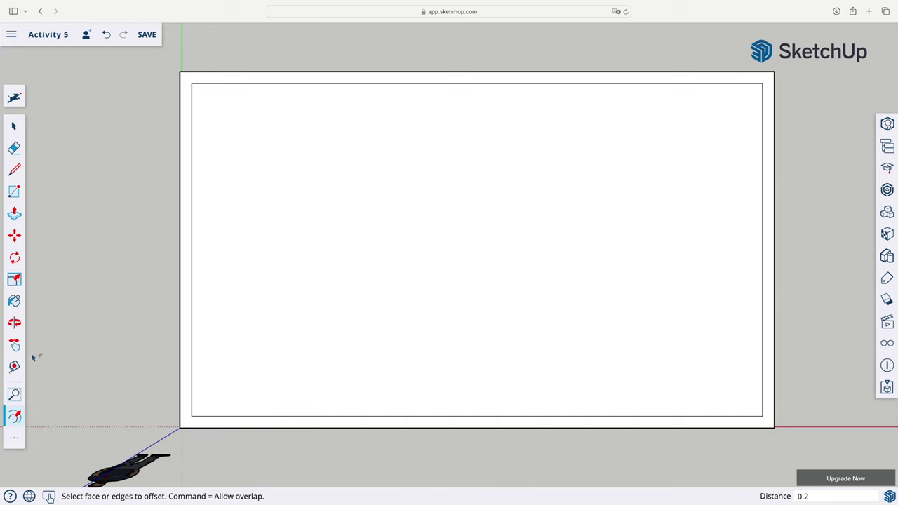
left_click(14, 367)
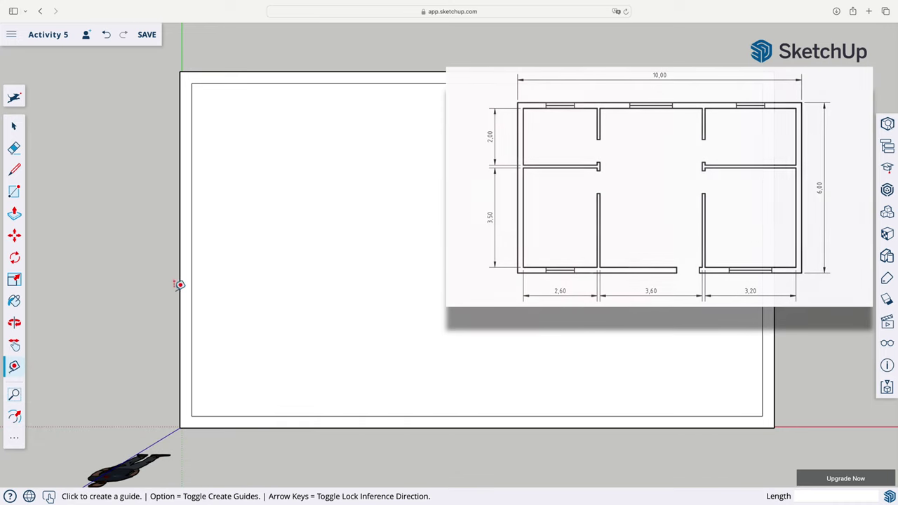
Place vertical guides at 2.6, 0.1, 3.6 and 0.1 m from the inner left edge.
left_click(192, 278)
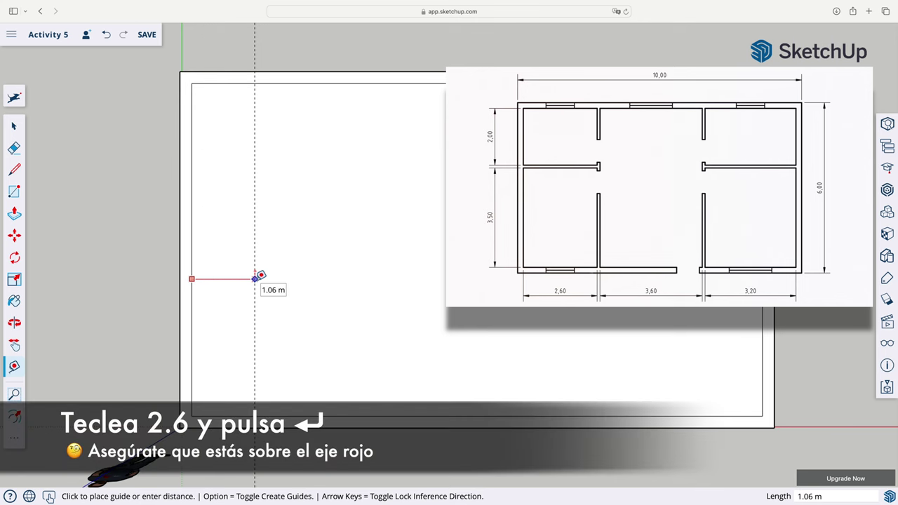
type("2.6")
key("Return")
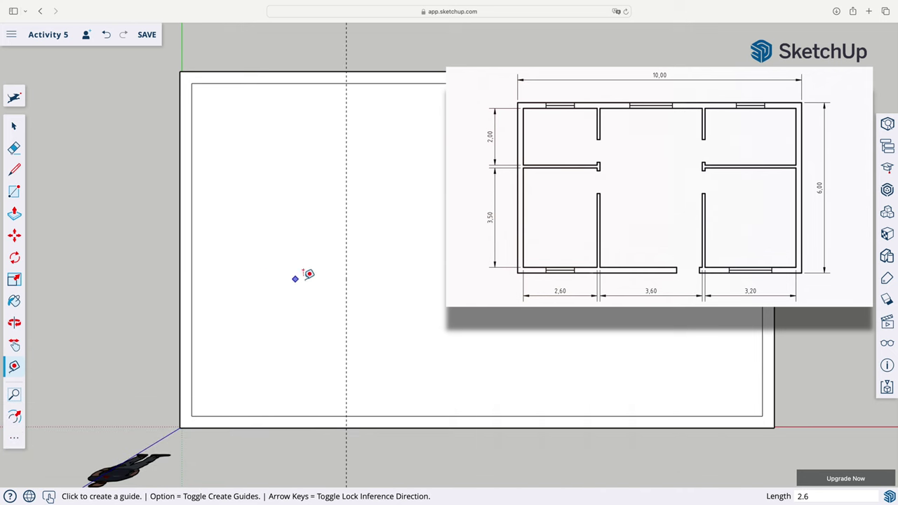
left_click(347, 276)
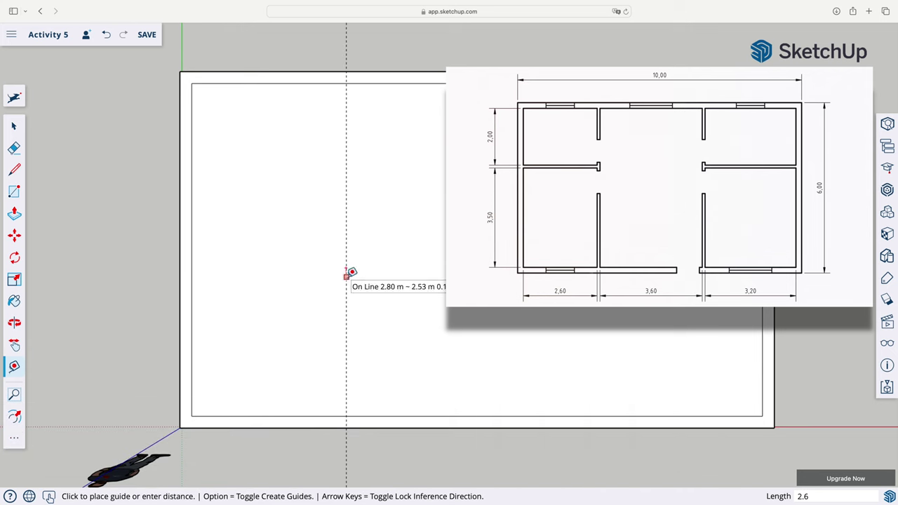
type("0")
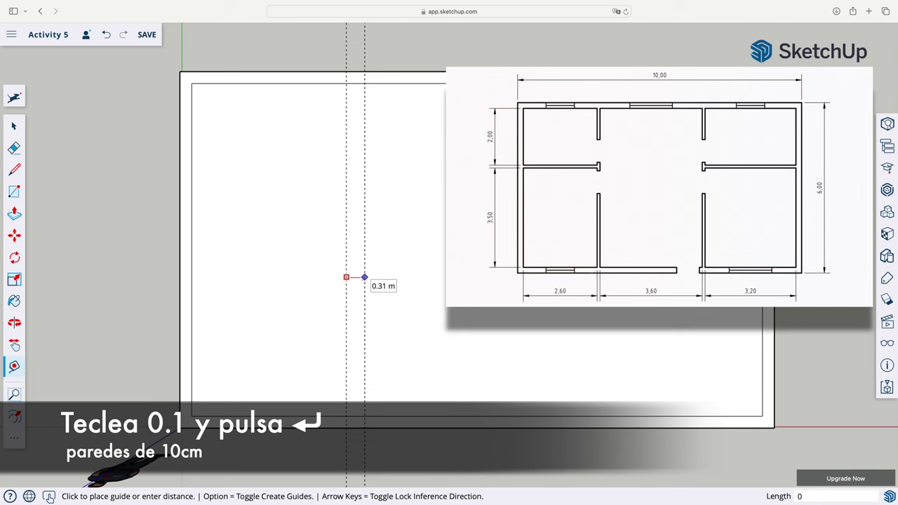
type(".1")
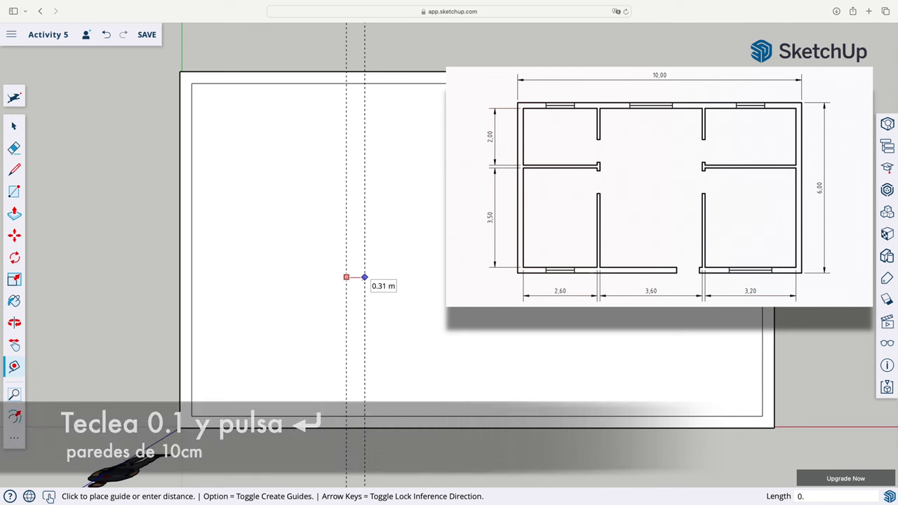
key("Return")
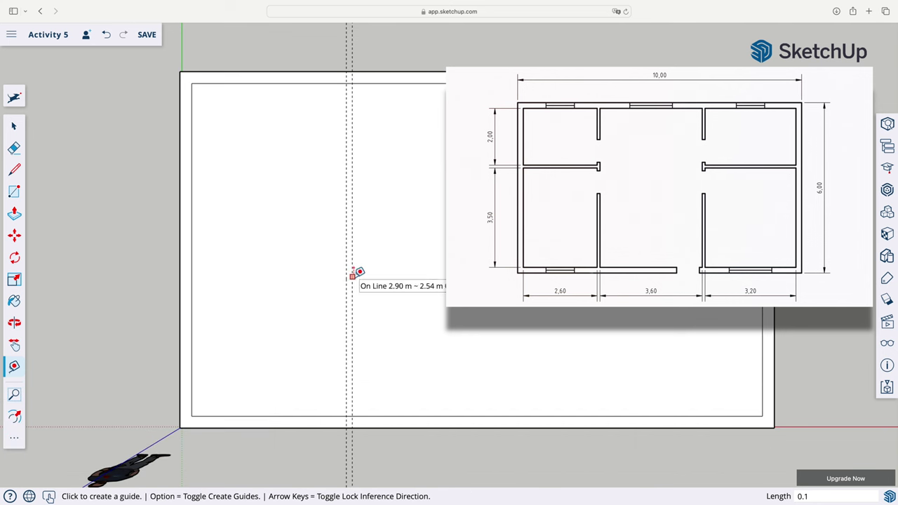
left_click(352, 276)
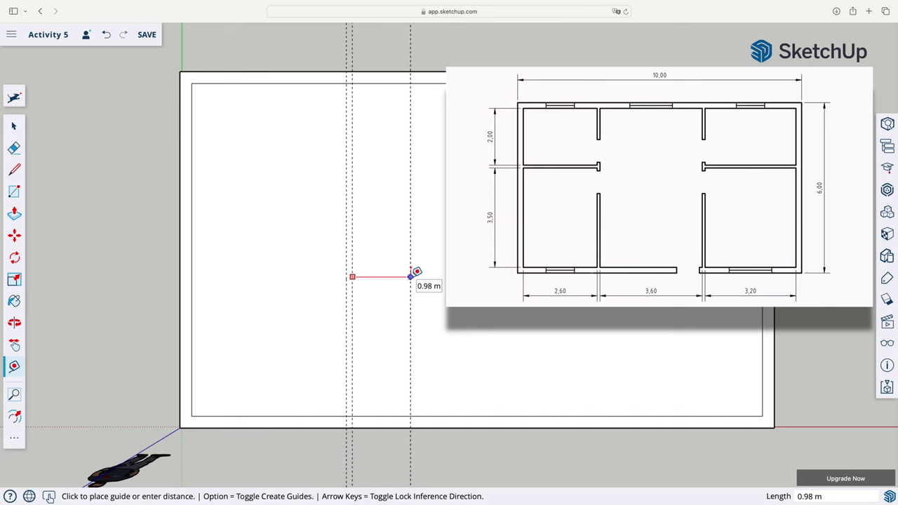
type("6")
key("Return")
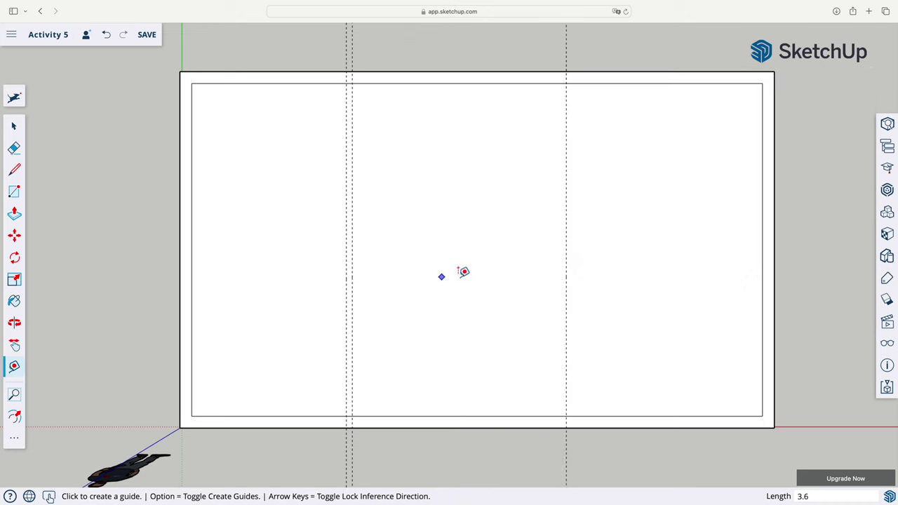
left_click(567, 274)
type("0.")
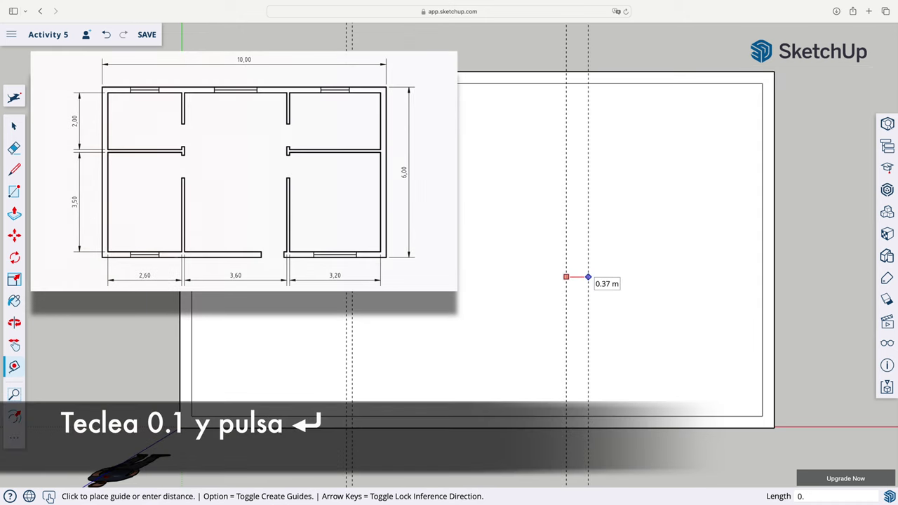
type("1")
key("Return")
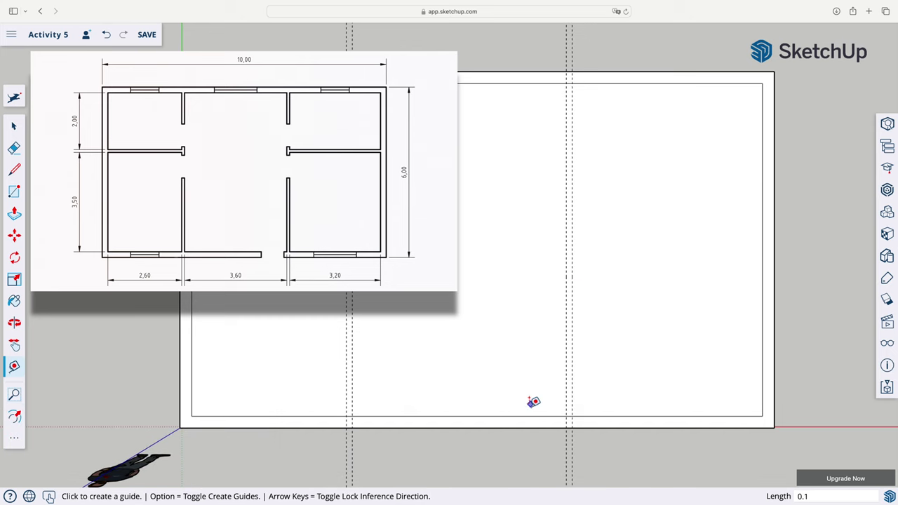
Place horizontal guides 3.5 m up from the bottom and 2 m down from the top.
left_click(527, 416)
type("3.")
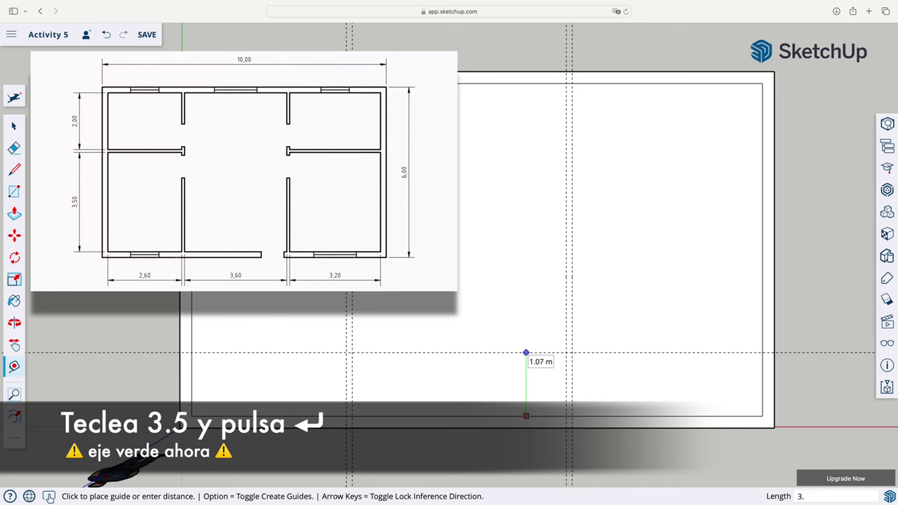
type("5")
key("Return")
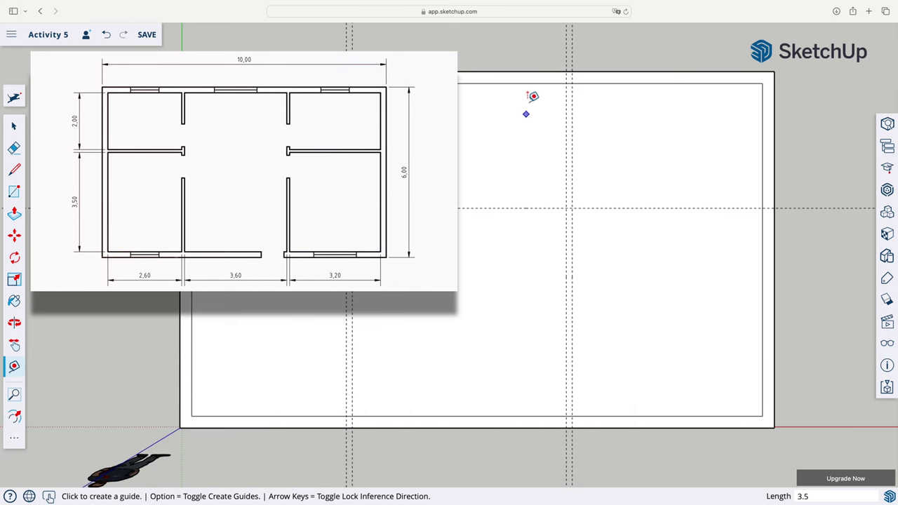
left_click(528, 83)
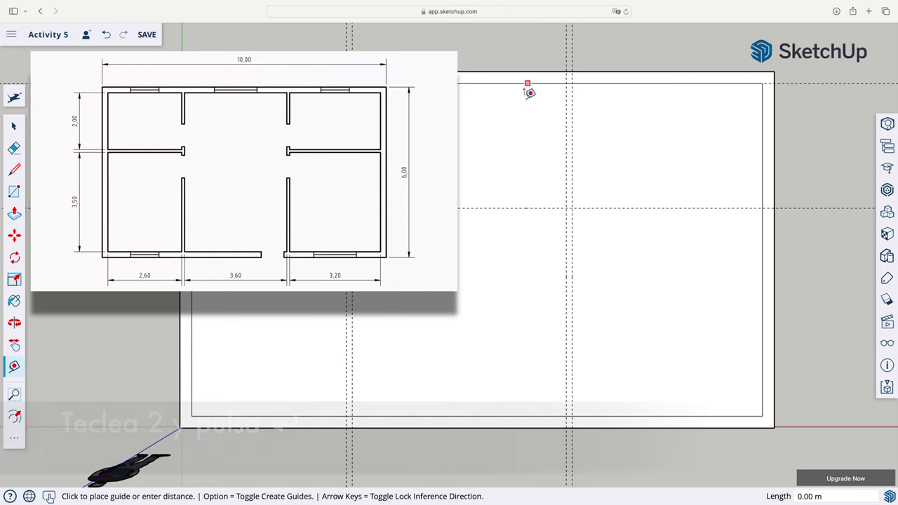
type("2")
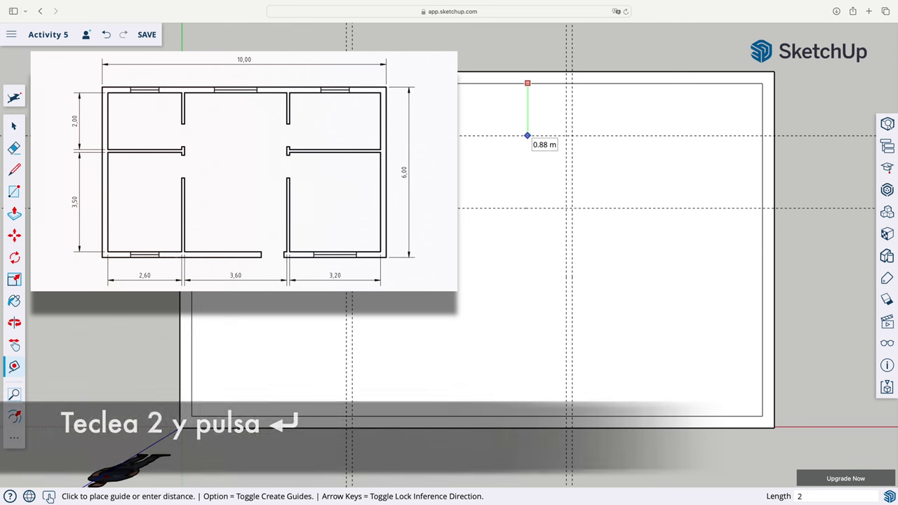
key("Return")
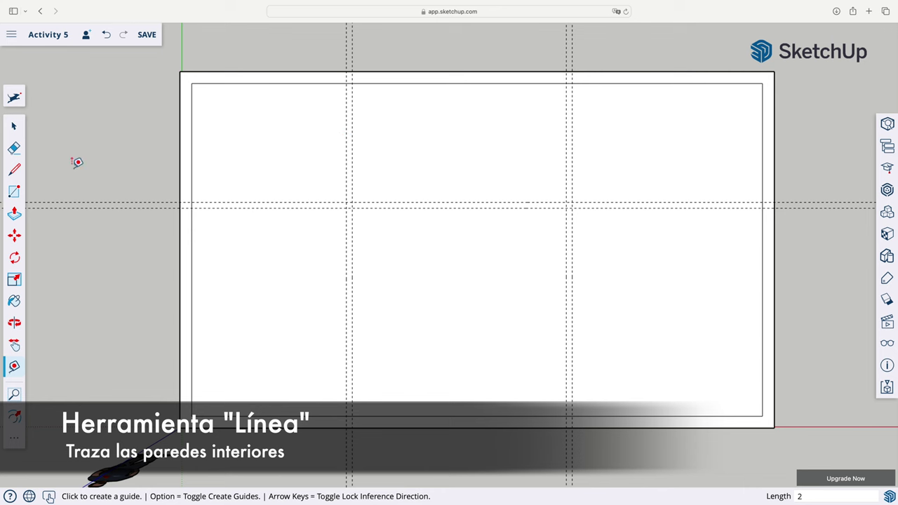
Trace the left interior walls along the guides, enclosing the two left rooms.
left_click(14, 170)
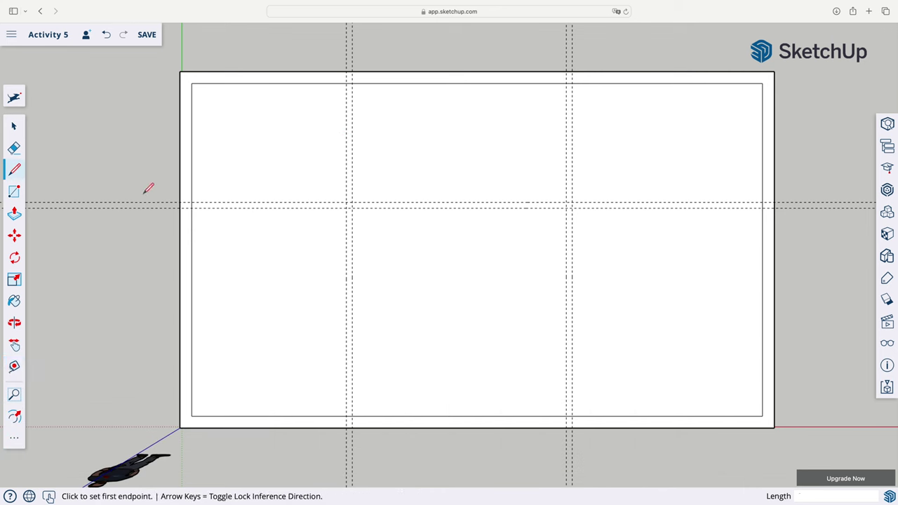
left_click(192, 202)
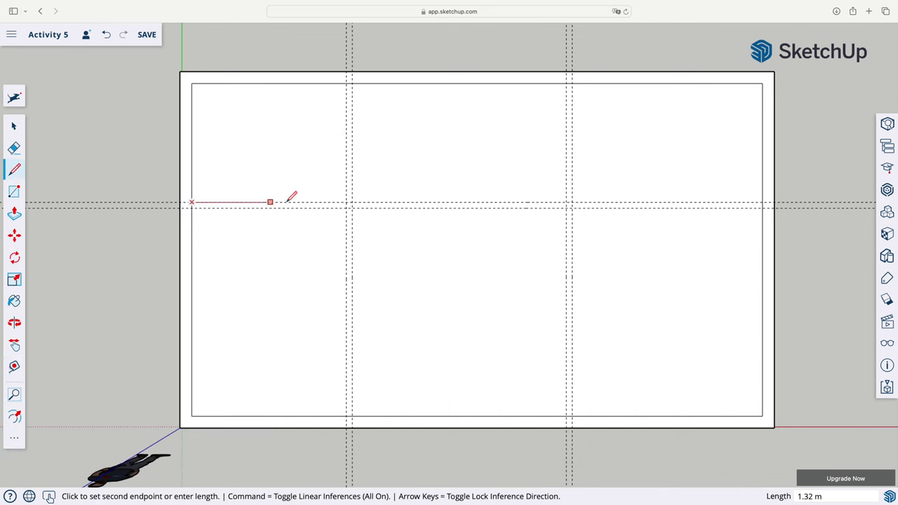
left_click(346, 202)
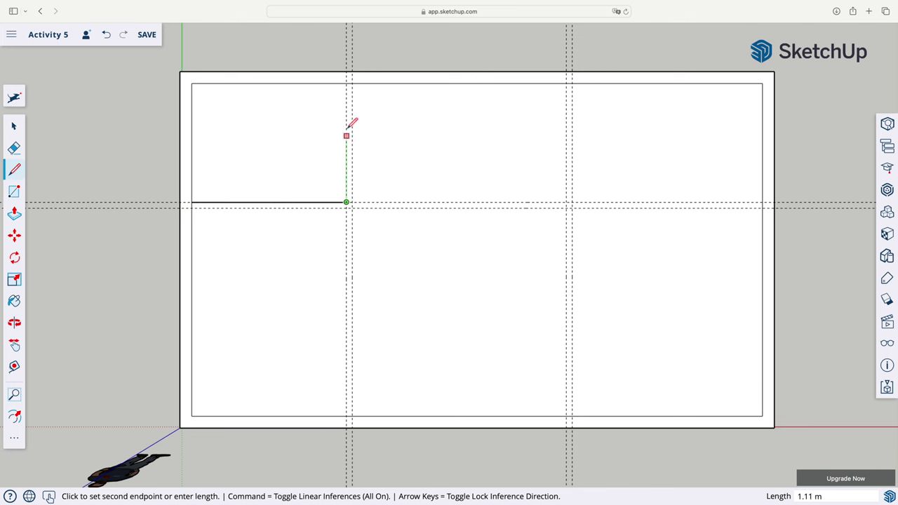
left_click(346, 83)
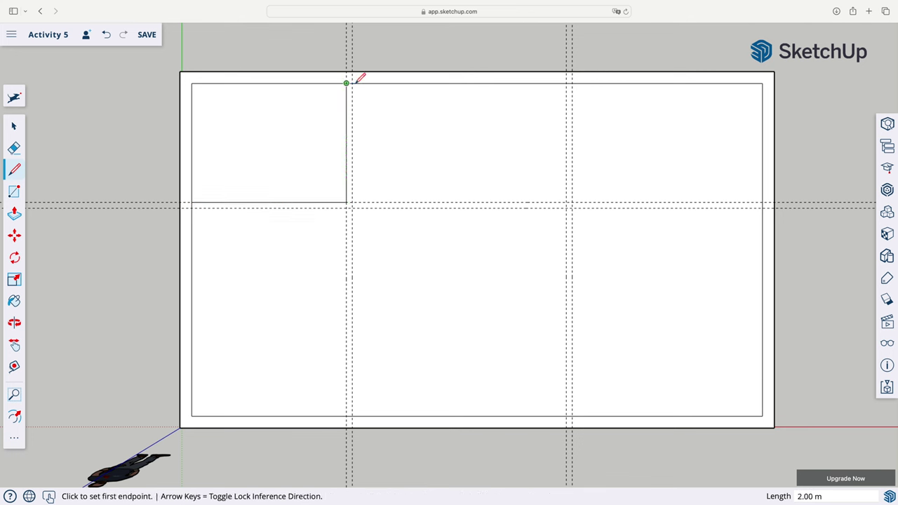
left_click(353, 83)
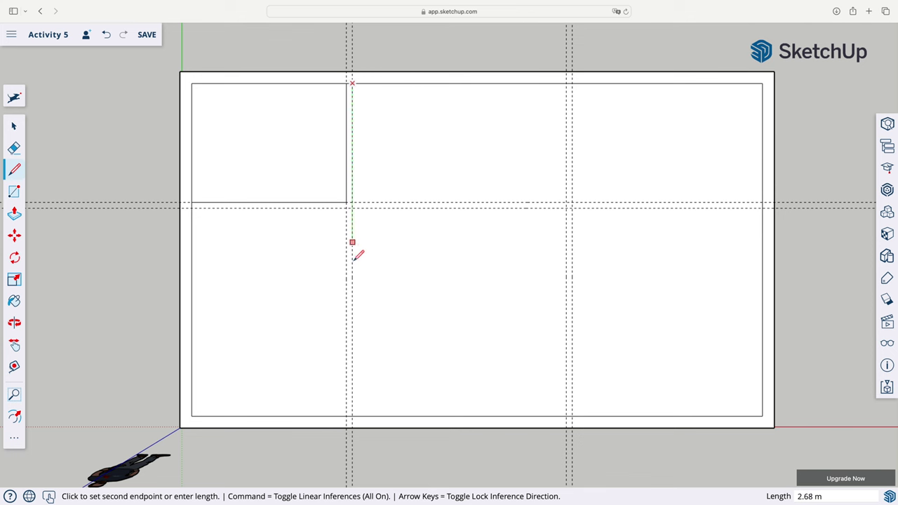
left_click(352, 416)
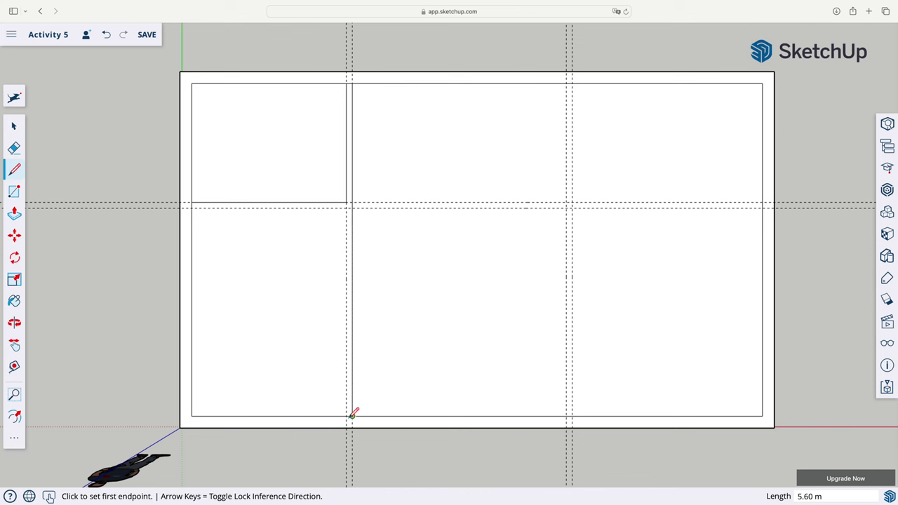
left_click(346, 416)
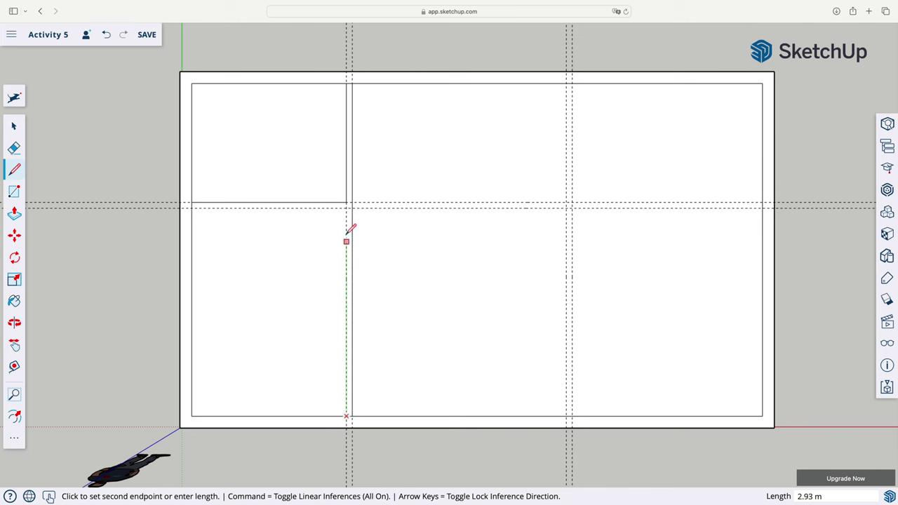
left_click(346, 208)
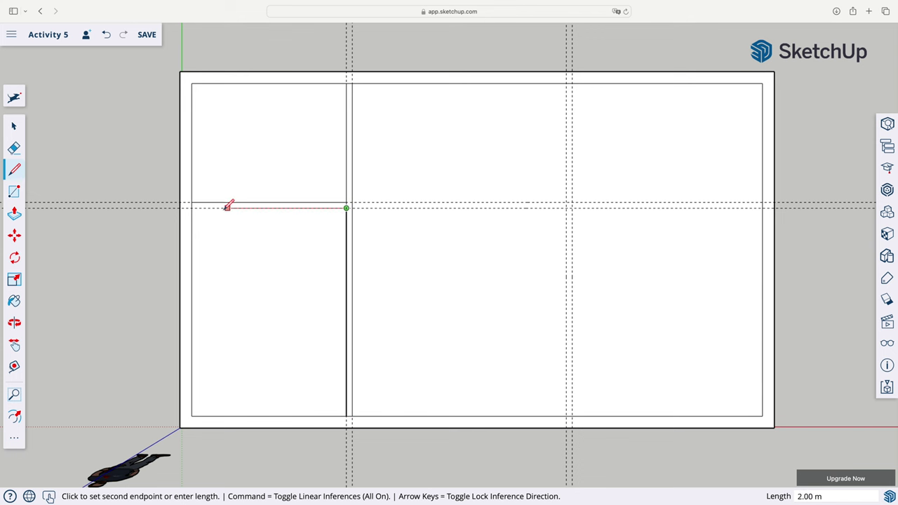
left_click(193, 207)
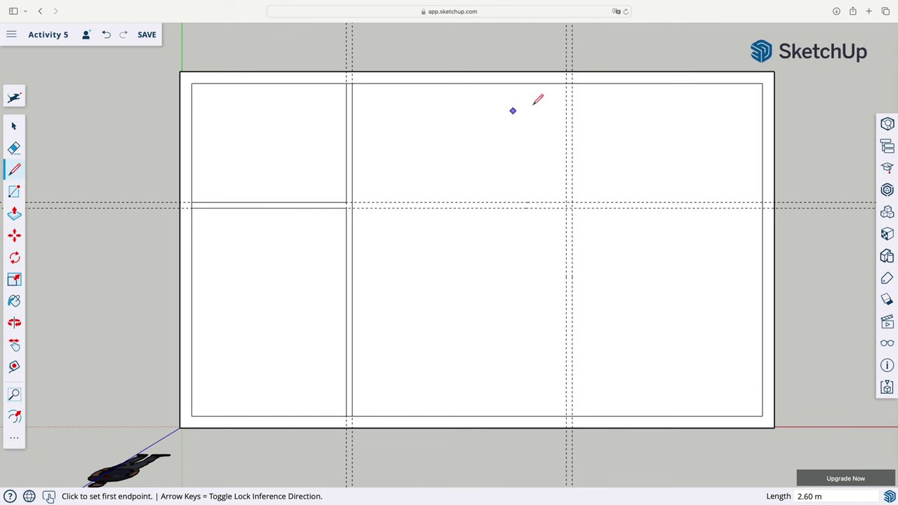
Trace the right interior walls along the guides, separating the two right rooms.
left_click(566, 82)
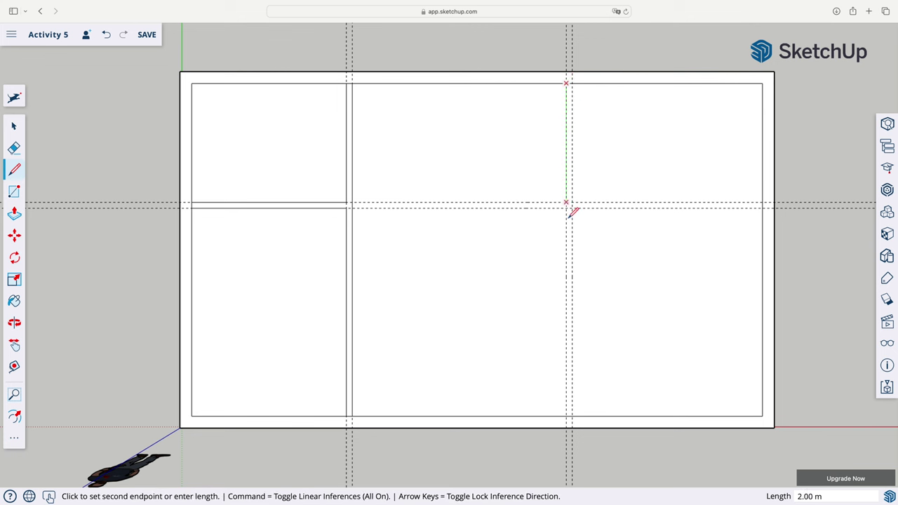
left_click(567, 416)
left_click(572, 416)
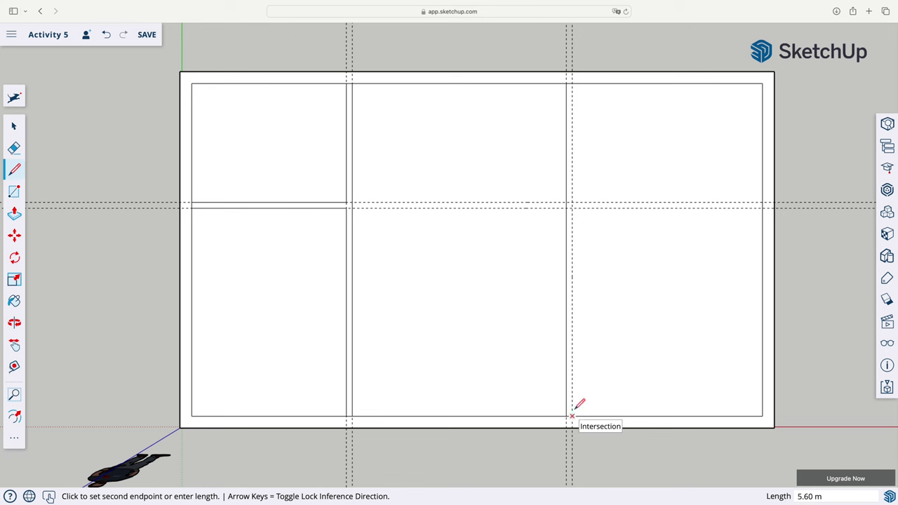
left_click(572, 207)
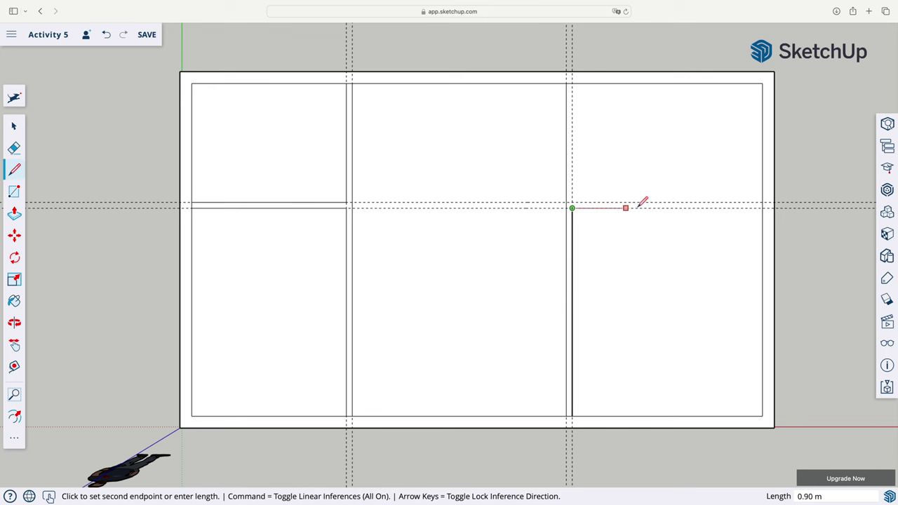
left_click(763, 207)
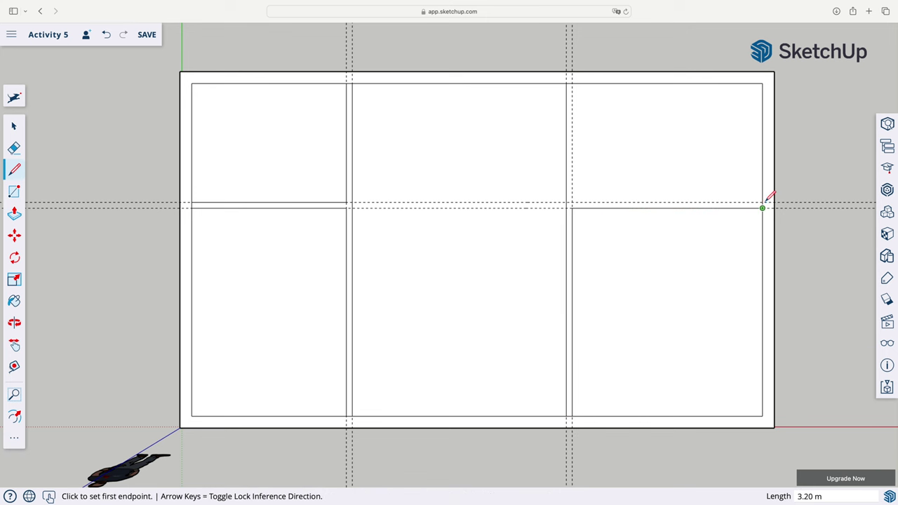
left_click(763, 203)
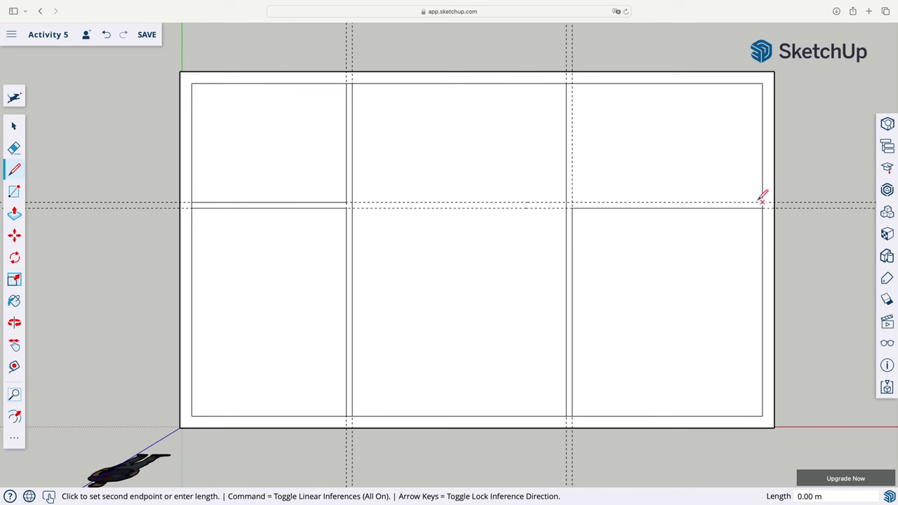
left_click(572, 203)
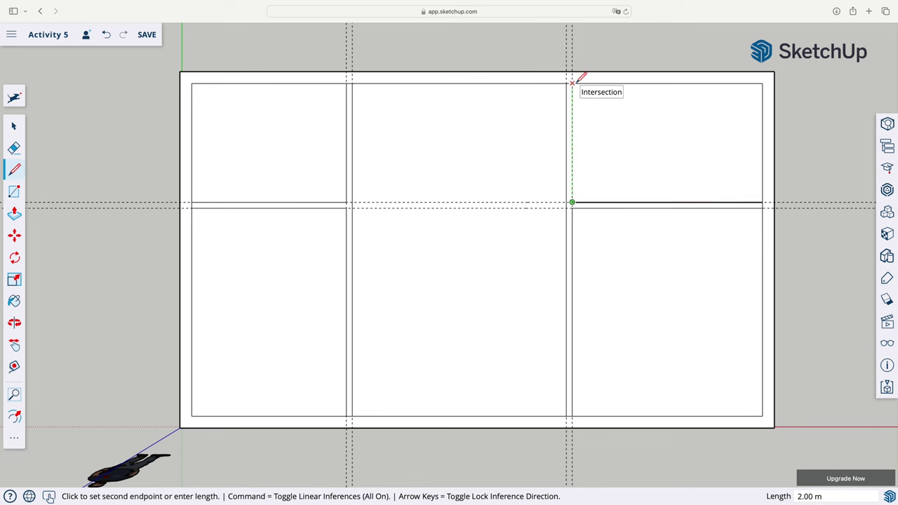
left_click(577, 81)
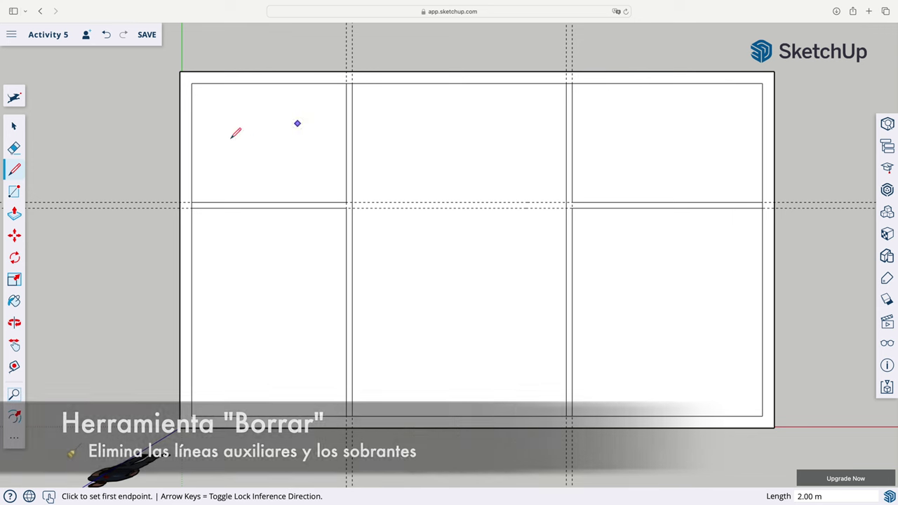
left_click(15, 149)
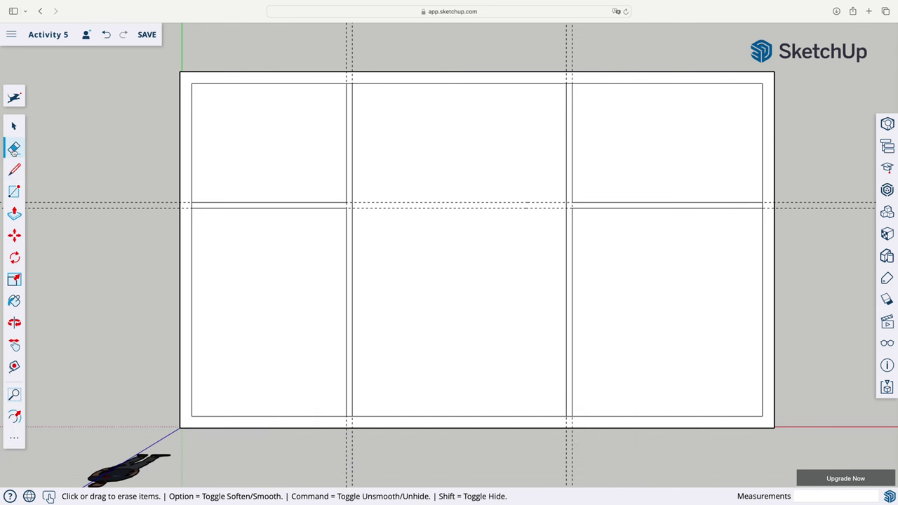
Erase the guides and stray edge stubs crossing the wall strips, leaving five clean rooms.
left_click(114, 204)
left_click_drag(332, 49, 600, 46)
scroll(480, 223, "up", 1)
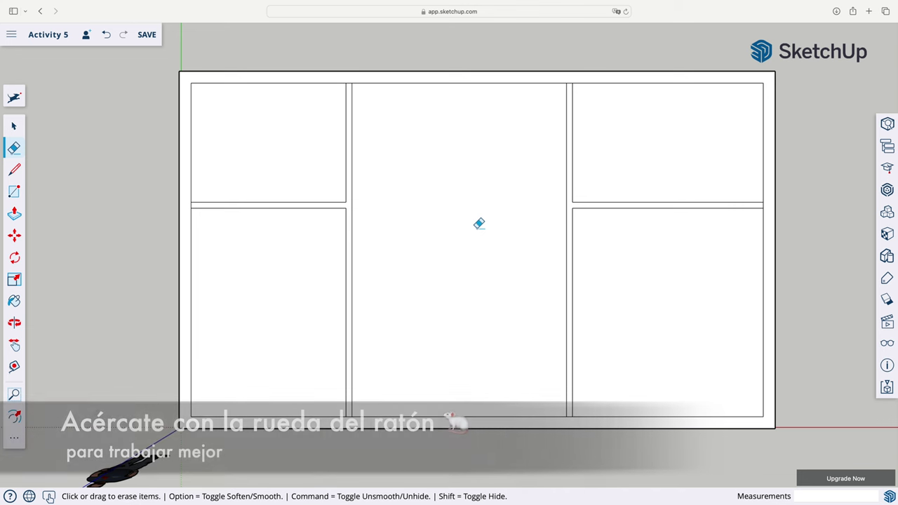
scroll(480, 223, "up", 2)
left_click_drag(589, 55, 604, 52)
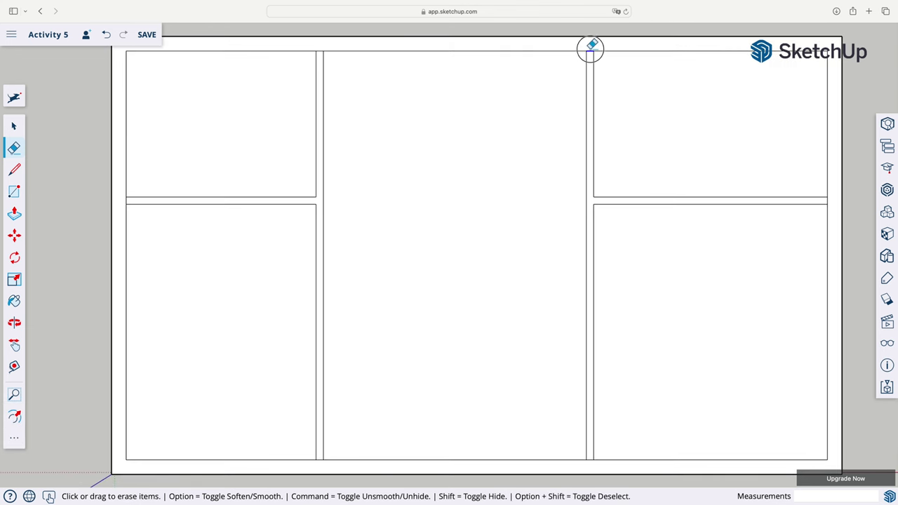
left_click(830, 199)
left_click(591, 460)
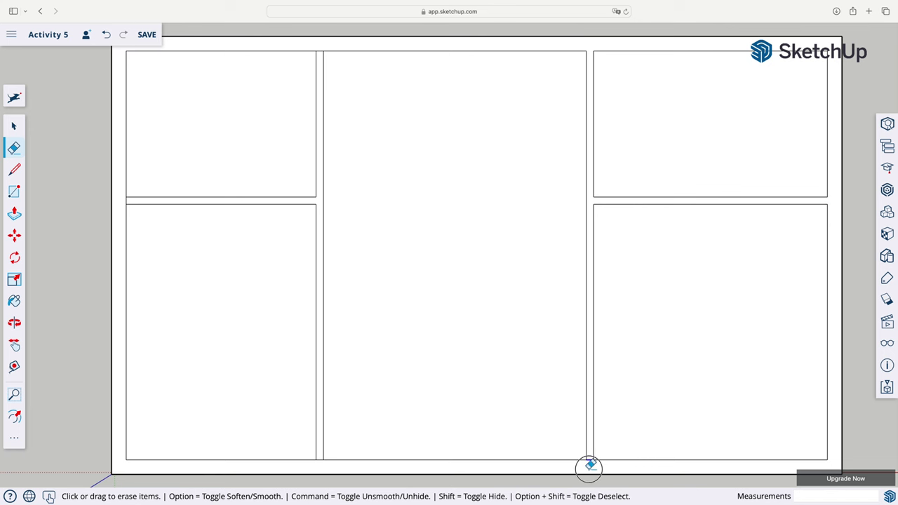
left_click(319, 460)
left_click(128, 200)
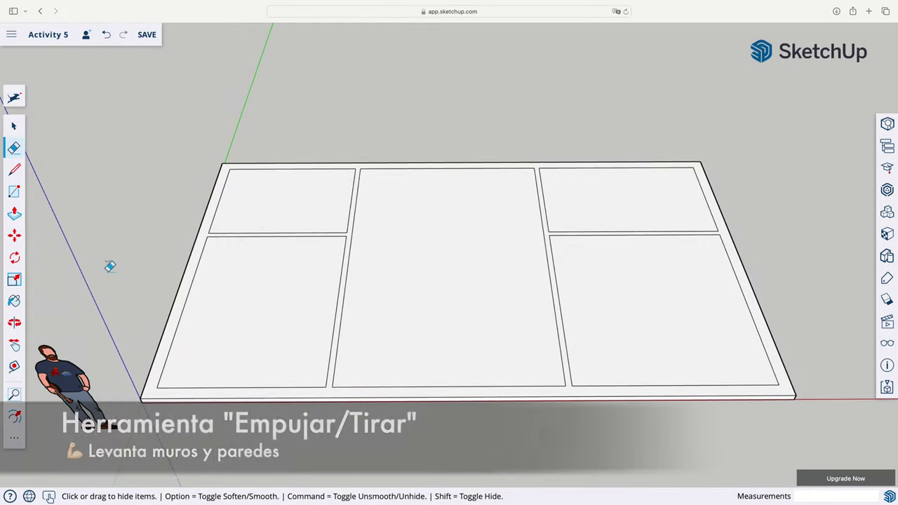
Pull the wall outline face up 2.7 m into walls.
left_click(14, 214)
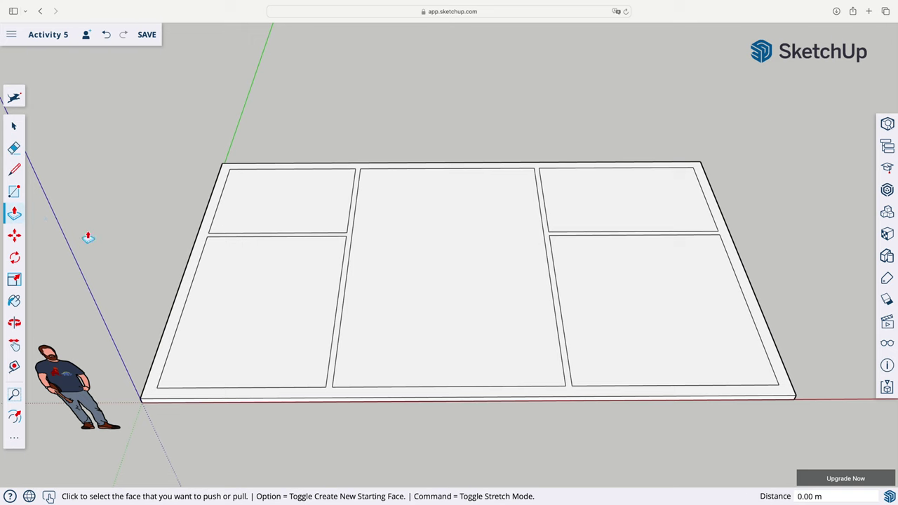
left_click(187, 282)
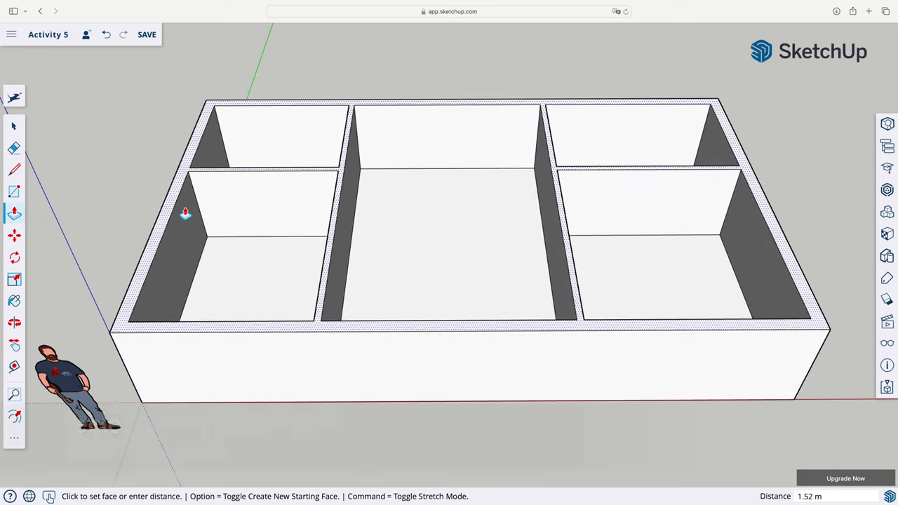
type("2.7")
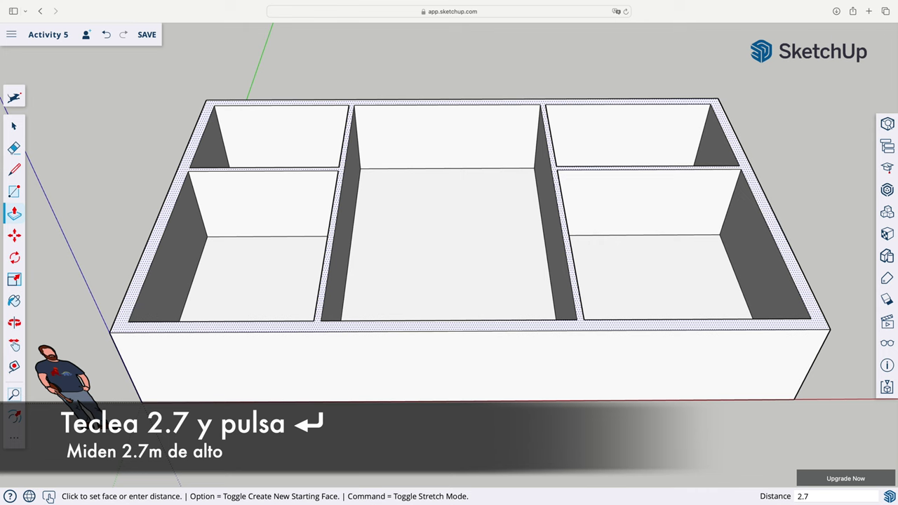
key("Return")
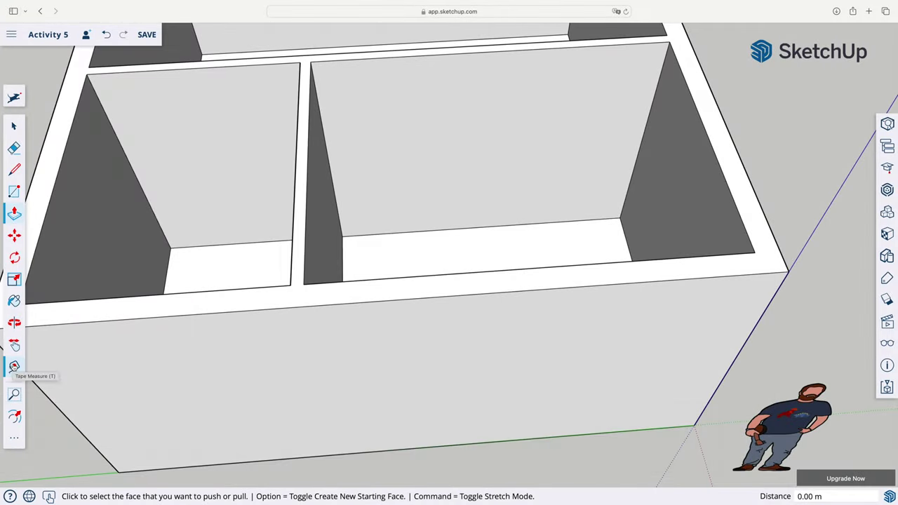
Place door guides on the interior wall at 0.1 m and 0.8 m along and 2 m high.
left_click(14, 366)
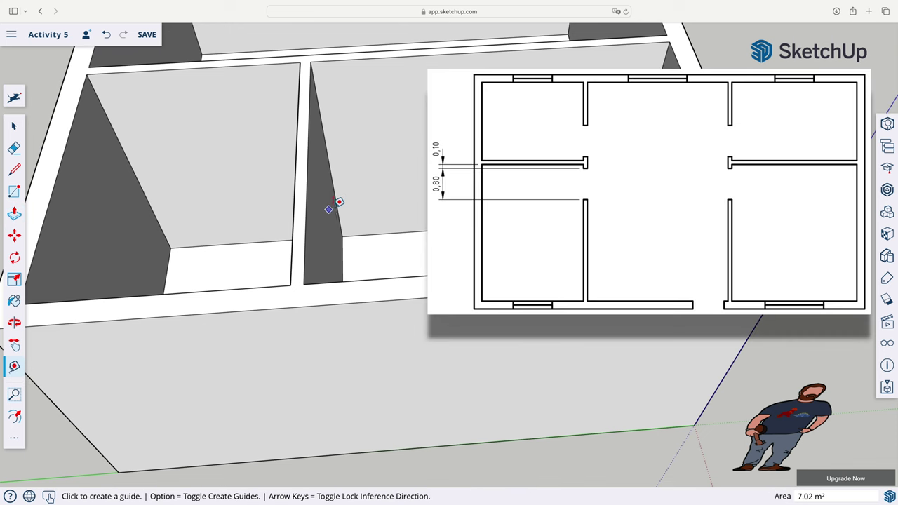
left_click(337, 204)
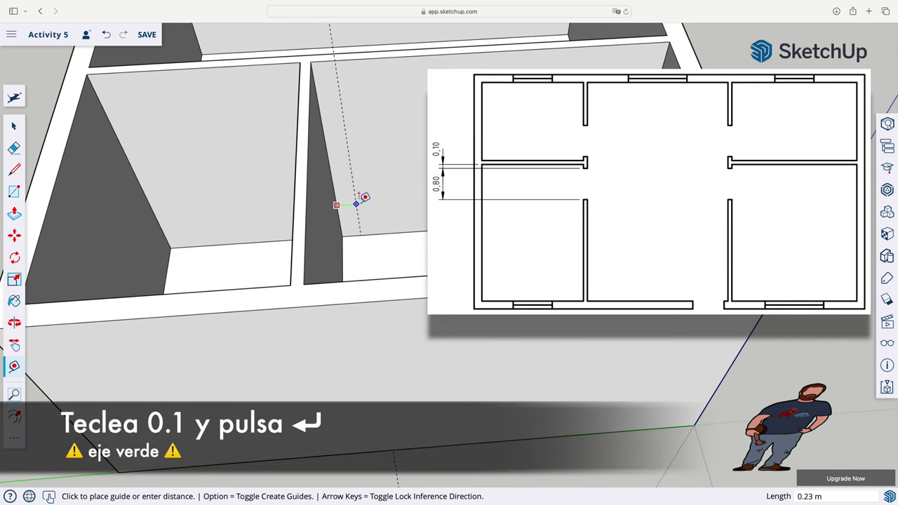
type("0.1")
key("Return")
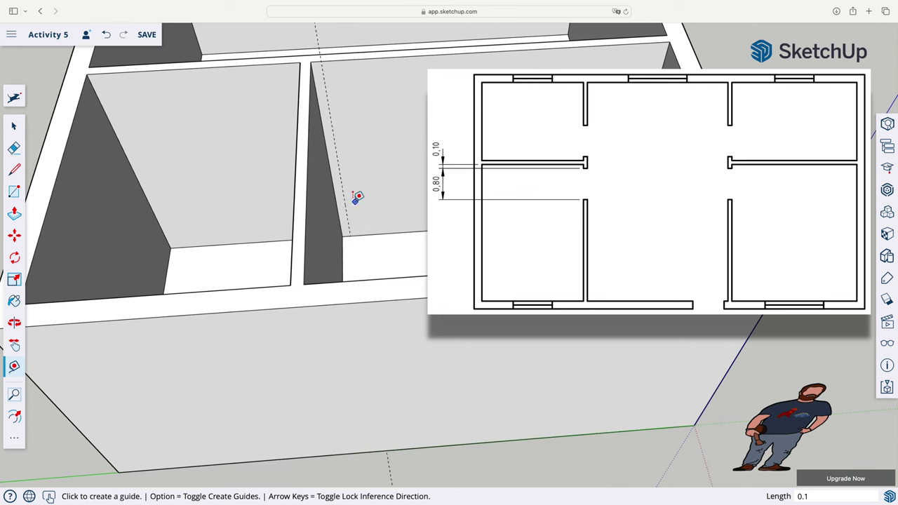
left_click(344, 201)
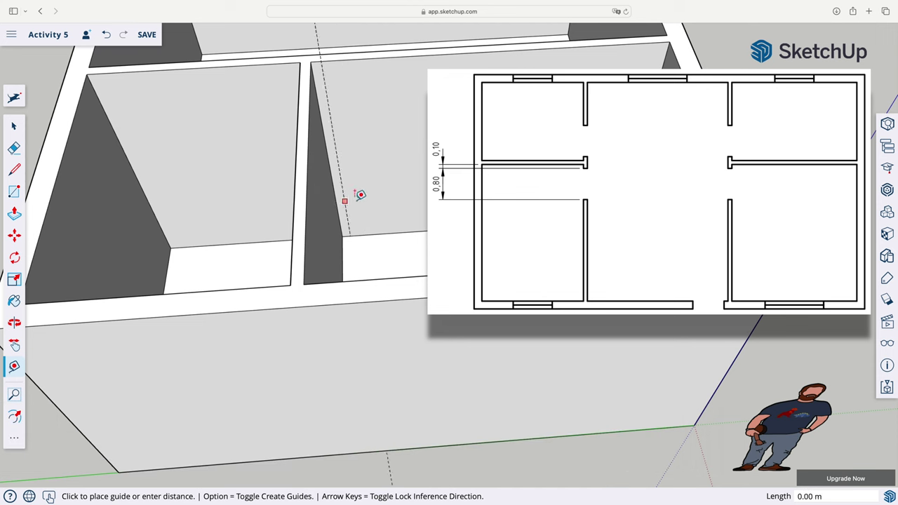
type("0.")
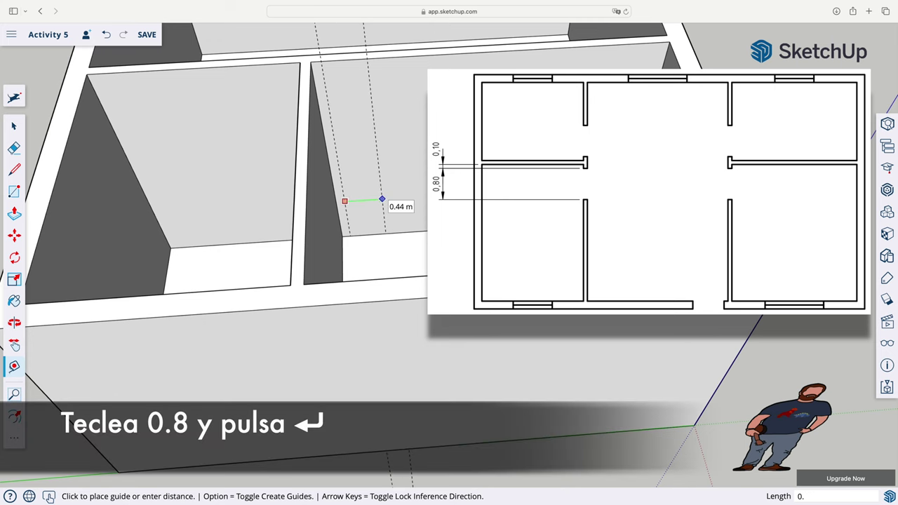
type("8")
key("Return")
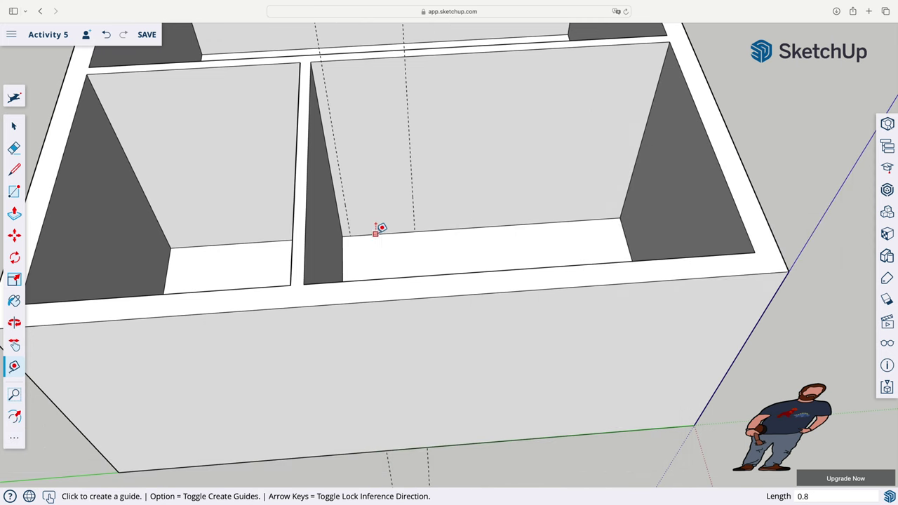
left_click(376, 233)
type("2")
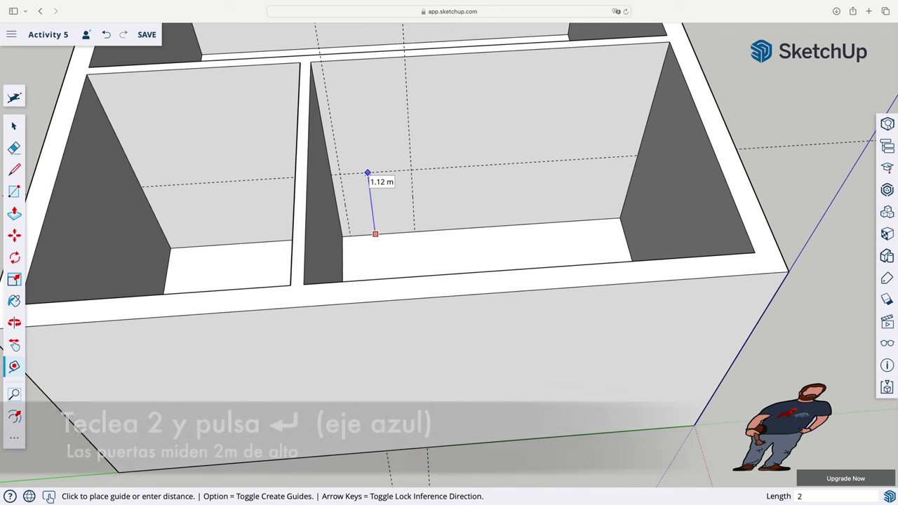
key("Return")
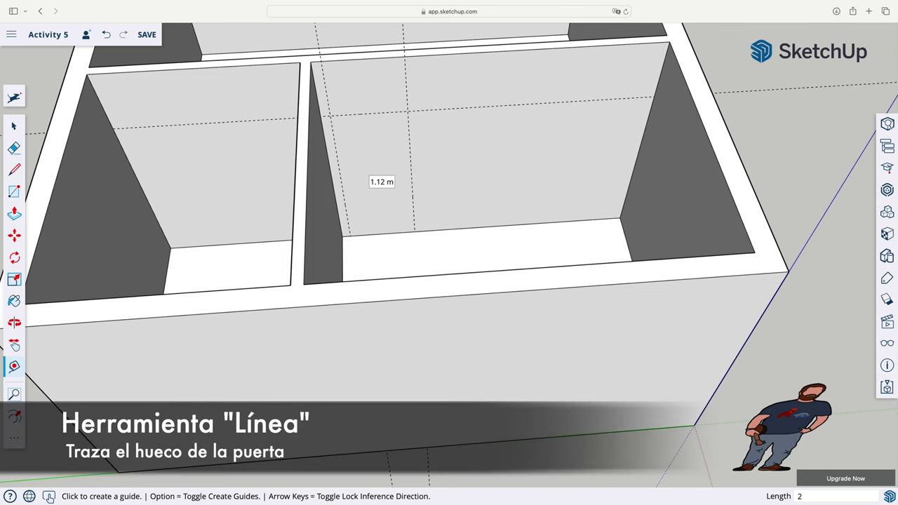
Draw a 0.8 m by 2 m door rectangle on the interior wall and push it 0.1 m through.
left_click(14, 172)
left_click(350, 235)
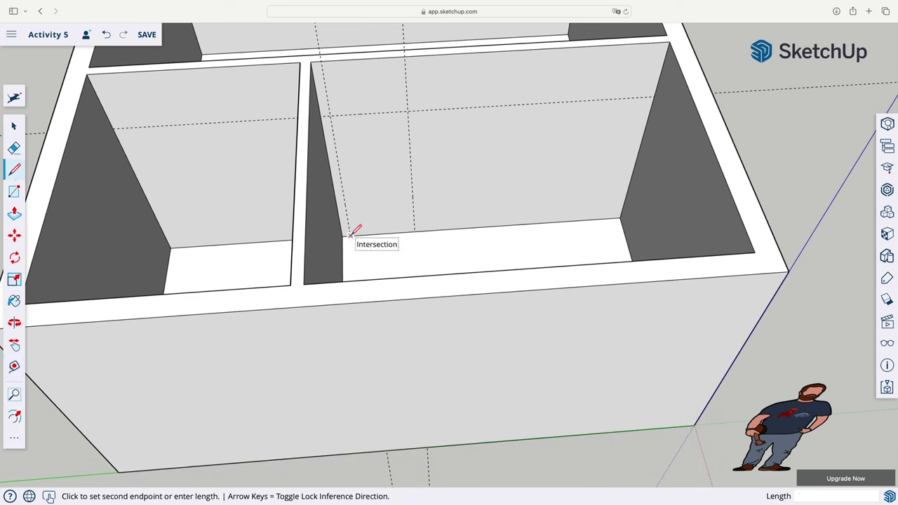
left_click(330, 114)
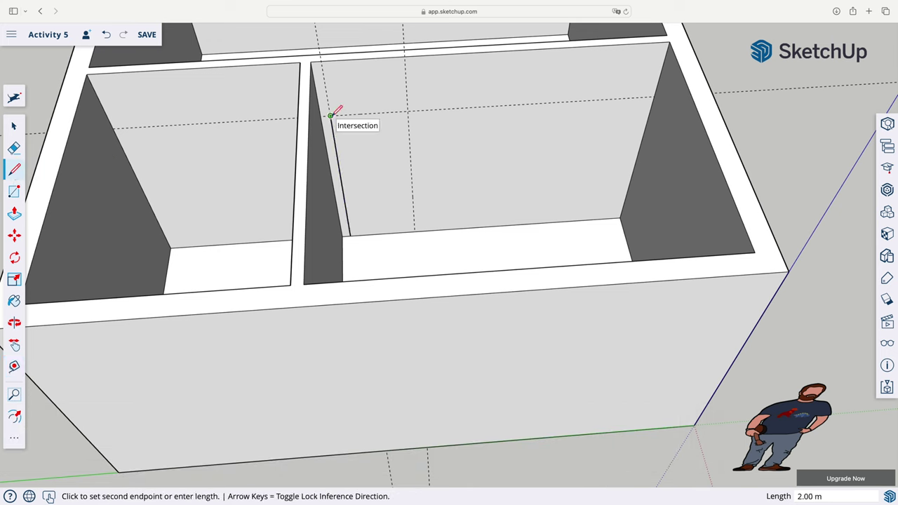
left_click(407, 111)
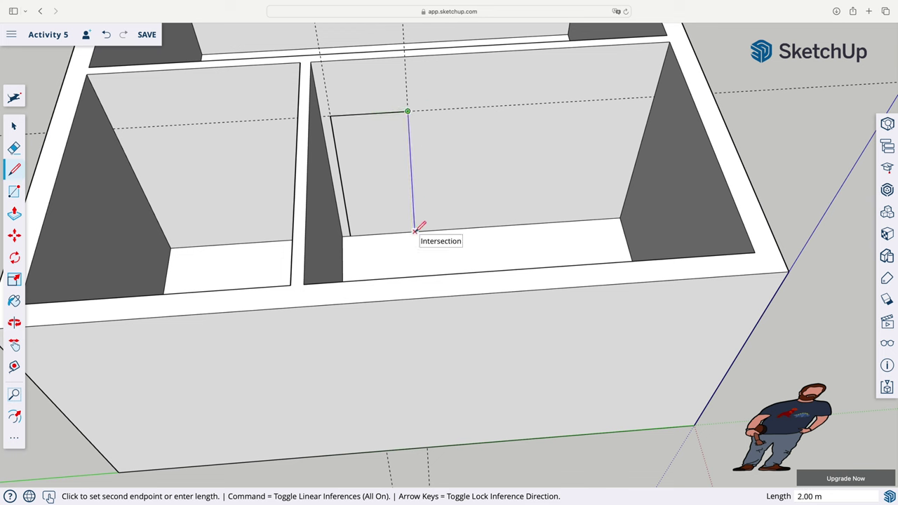
left_click(415, 230)
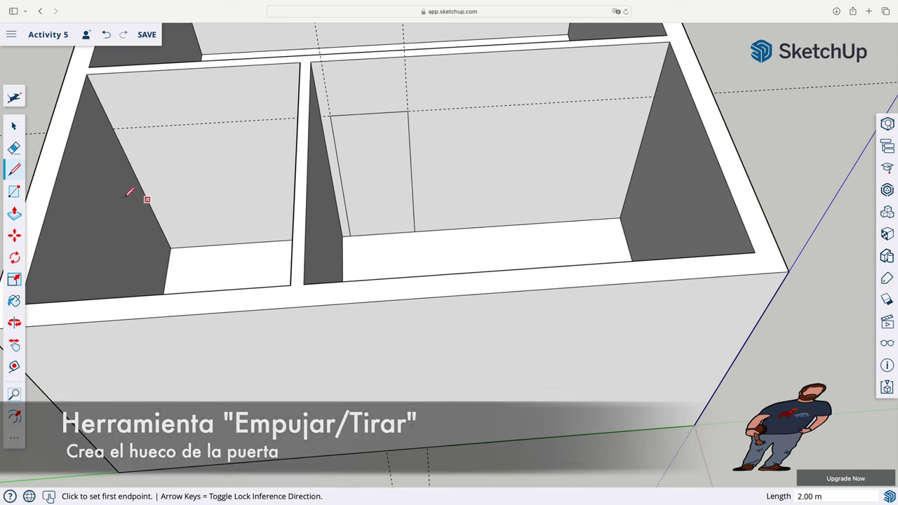
left_click(14, 214)
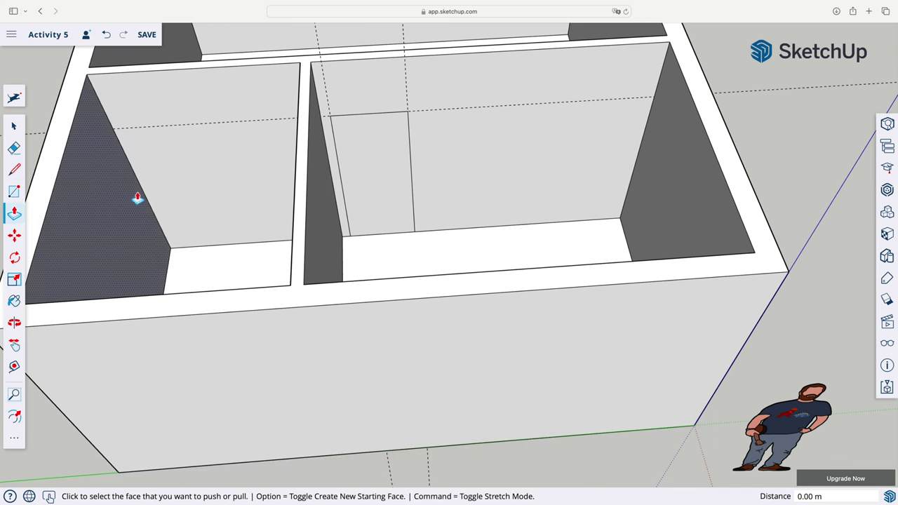
left_click(365, 186)
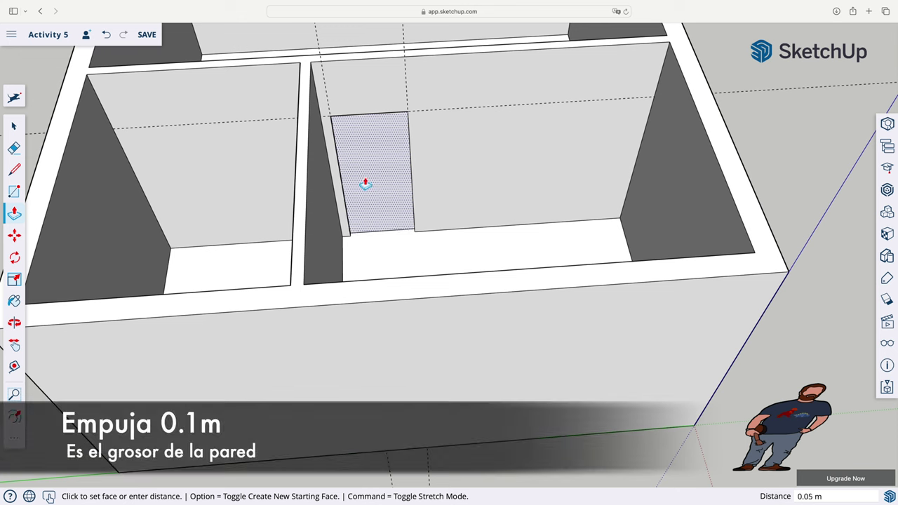
type("0.1")
key("Return")
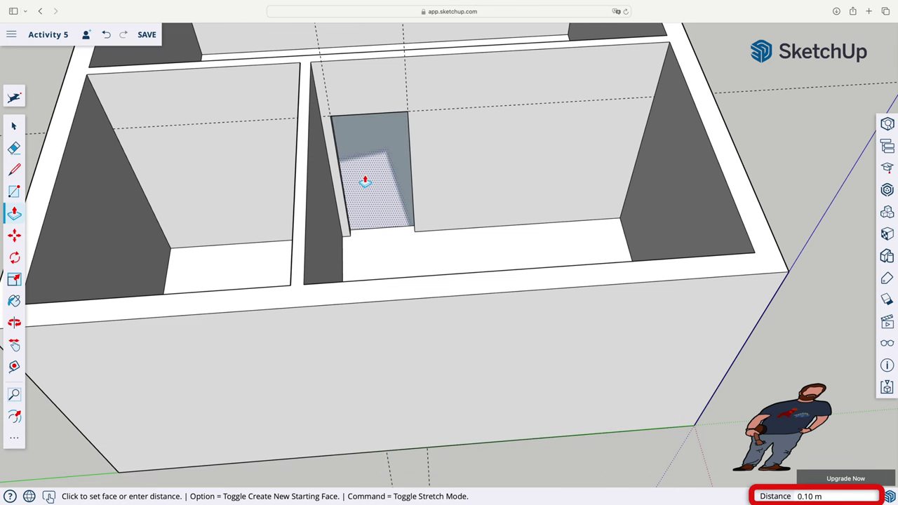
key("Escape")
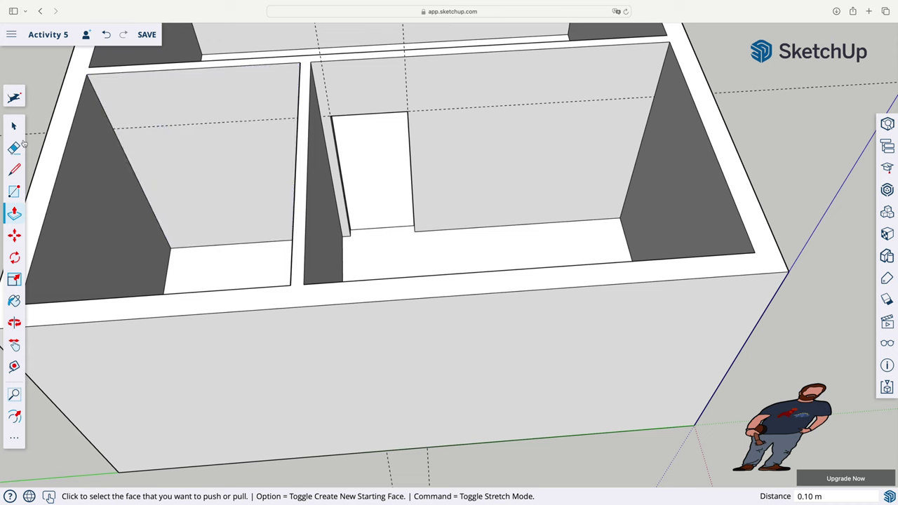
Erase the doorway's bottom floor edge and both vertical door guides.
left_click(15, 148)
left_click_drag(368, 216, 367, 241)
left_click(417, 92)
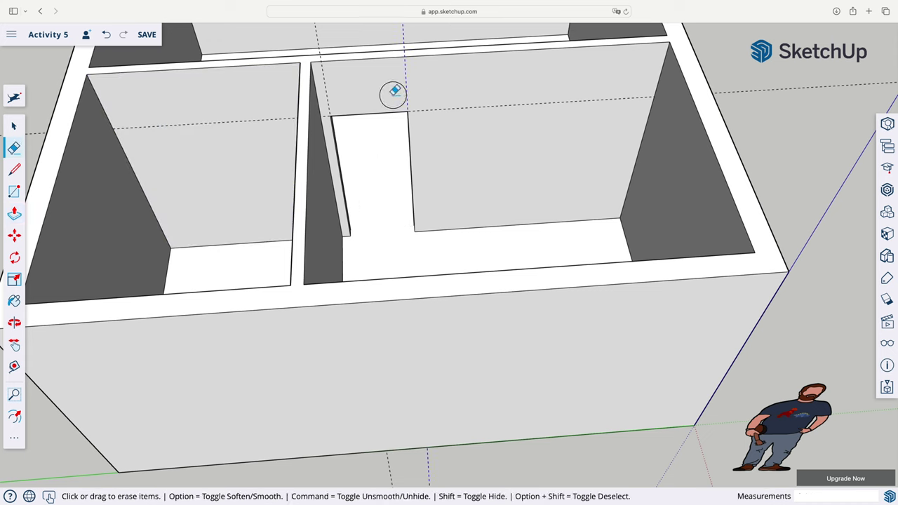
left_click(324, 92)
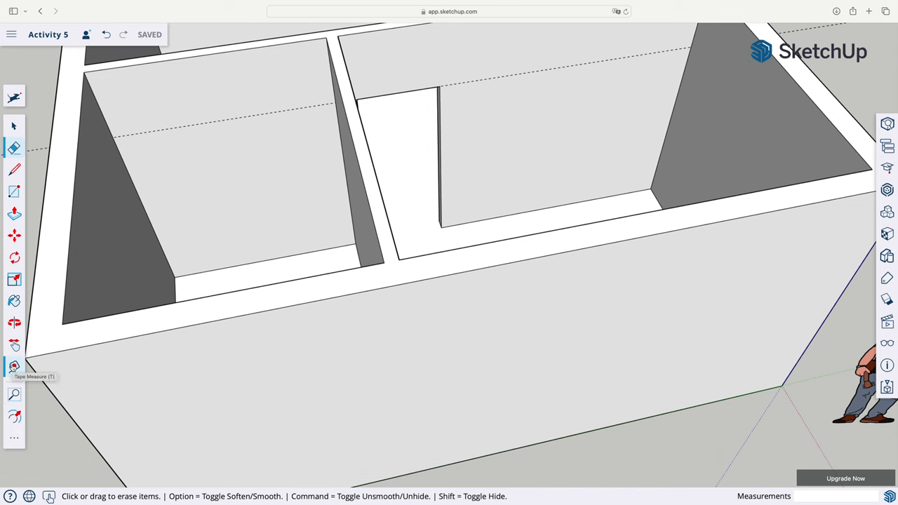
Place door guides 0.1 m from the neighbouring room's wall edge and 0.8 m further along.
left_click(14, 366)
left_click(348, 193)
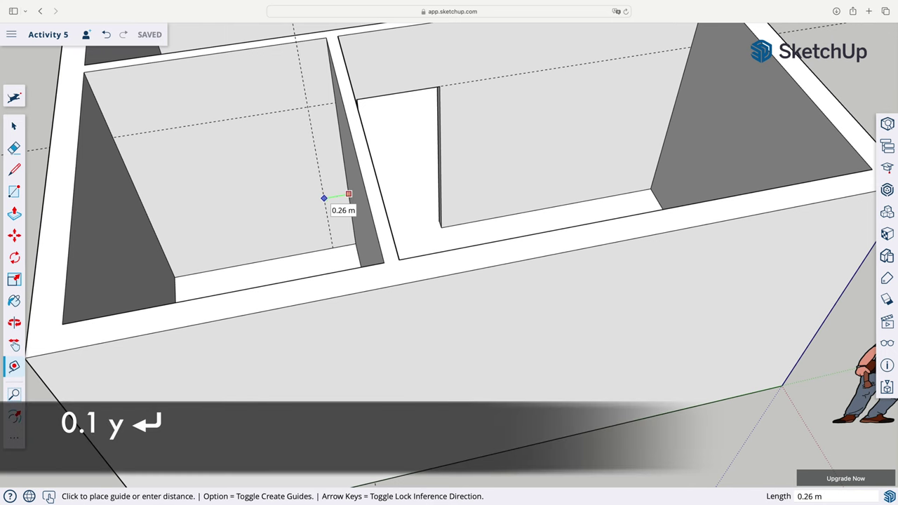
type("0.1")
key("Return")
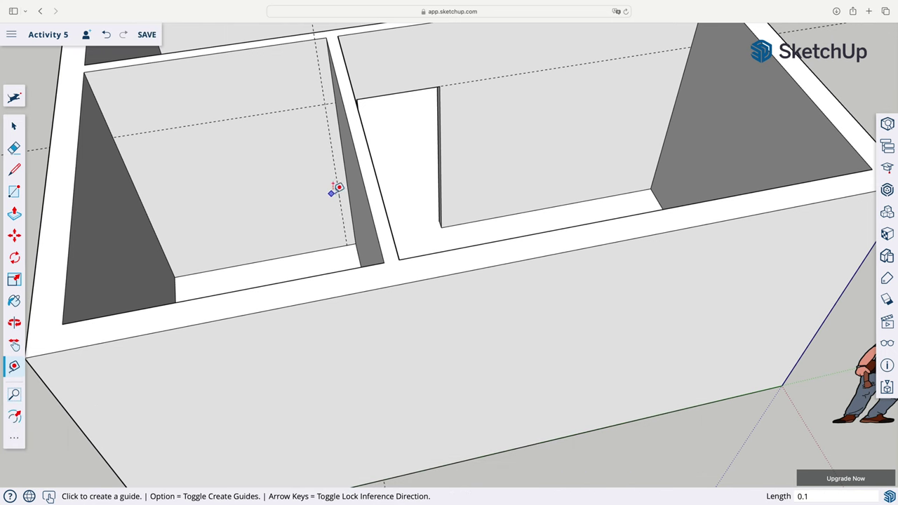
left_click(339, 189)
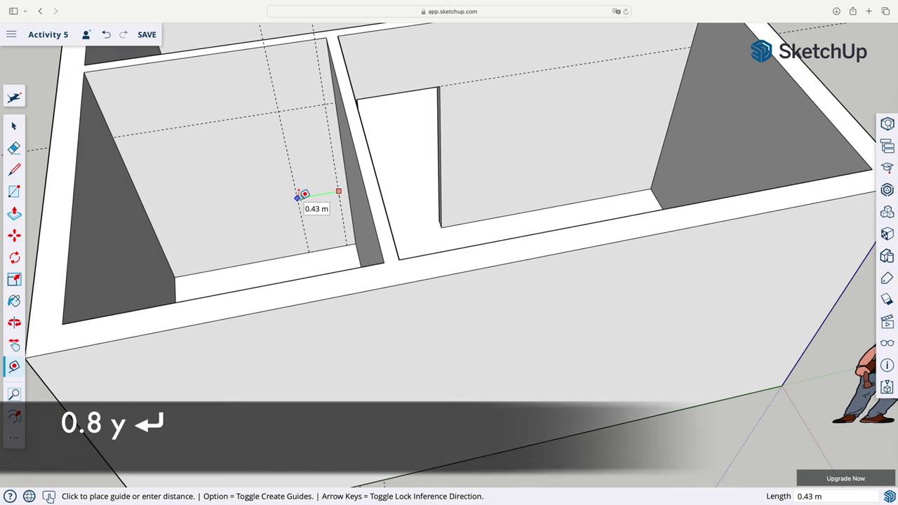
type("0.8")
key("Return")
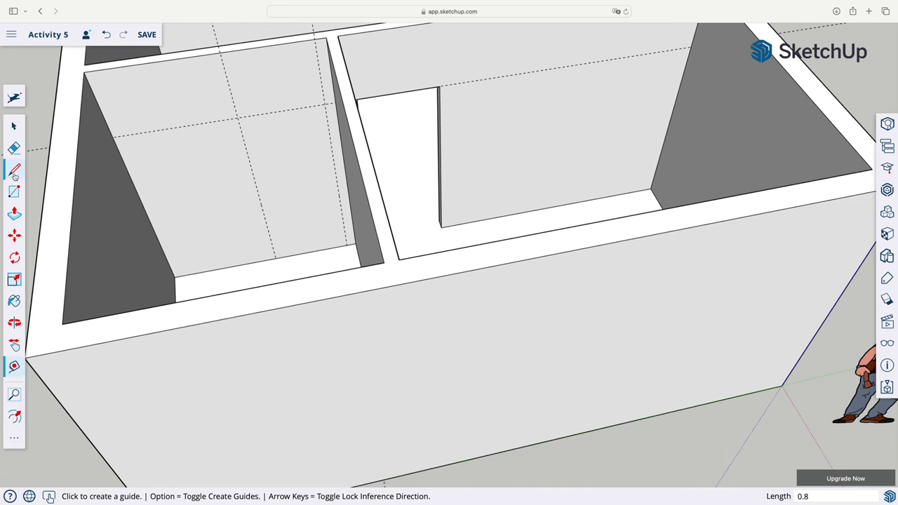
Trace the second door rectangle from the floor up to the height guide.
left_click(15, 172)
left_click(275, 257)
left_click(238, 116)
left_click(325, 105)
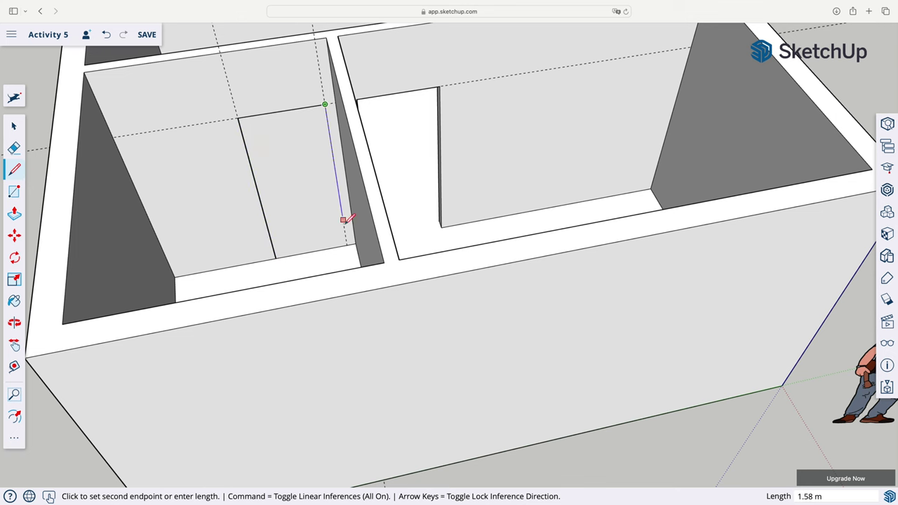
left_click(346, 246)
Push the second door face 0.1 m through the wall and erase its bottom floor edge.
left_click(14, 213)
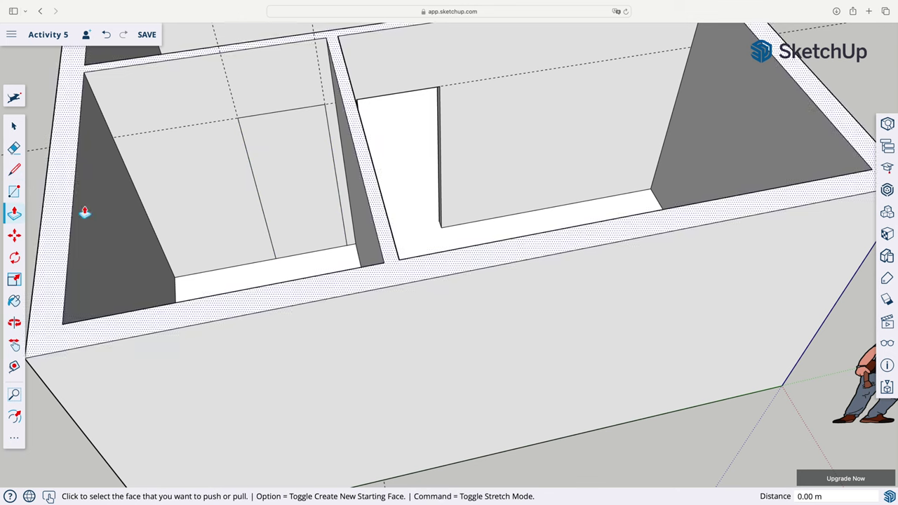
left_click(287, 199)
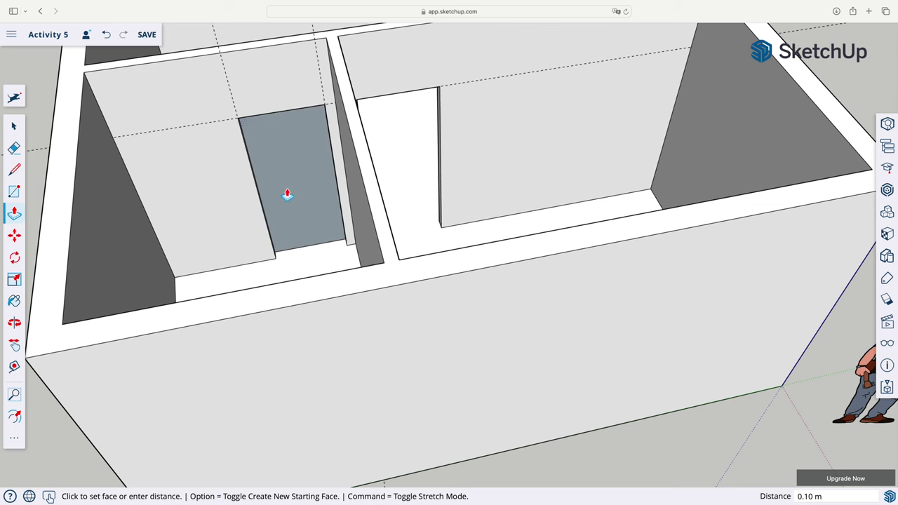
left_click(287, 194)
left_click(14, 147)
left_click(312, 244)
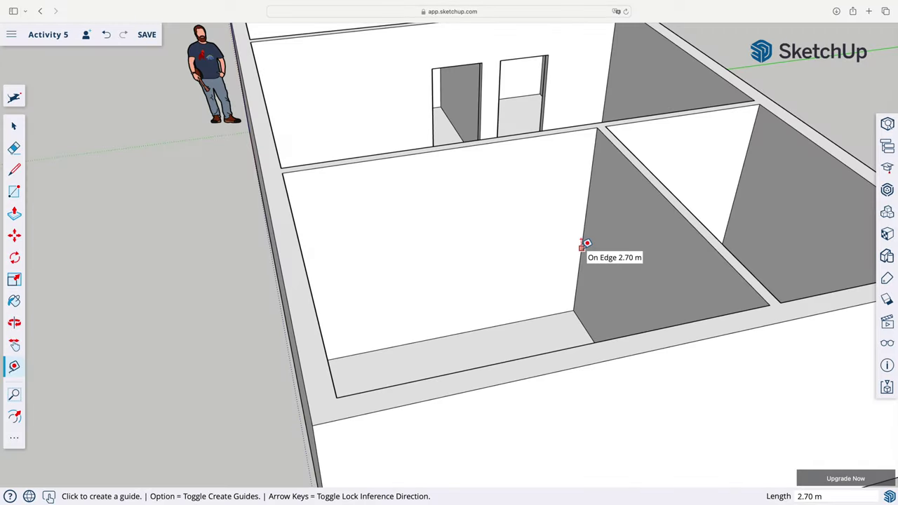
left_click(581, 247)
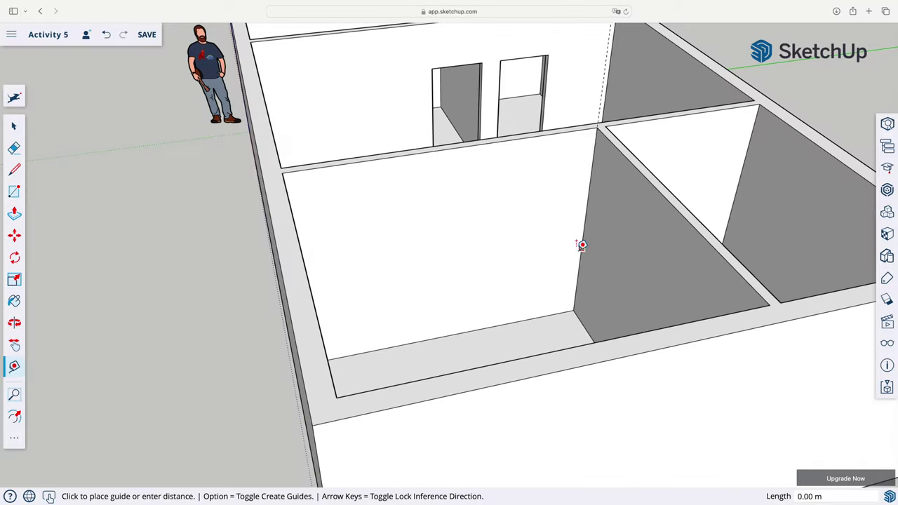
Place guides 0.1 m and 0.8 m from the wall edge and outline the third door.
key("Return")
left_click(575, 245)
type("0.8")
key("Return")
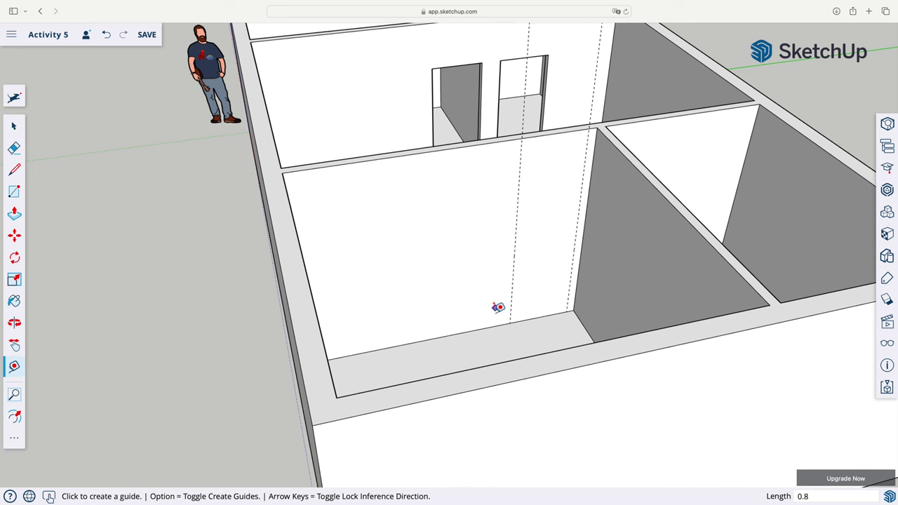
left_click(489, 327)
key("l")
left_click(510, 324)
left_click(518, 193)
left_click(582, 182)
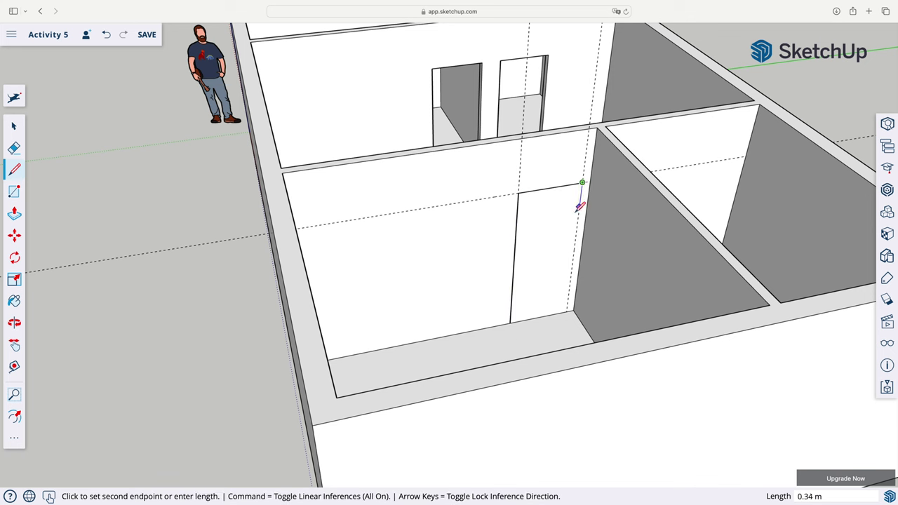
left_click(569, 310)
Push the third door face 0.10 m into the wall and erase its floor edge.
key("p")
left_click(535, 249)
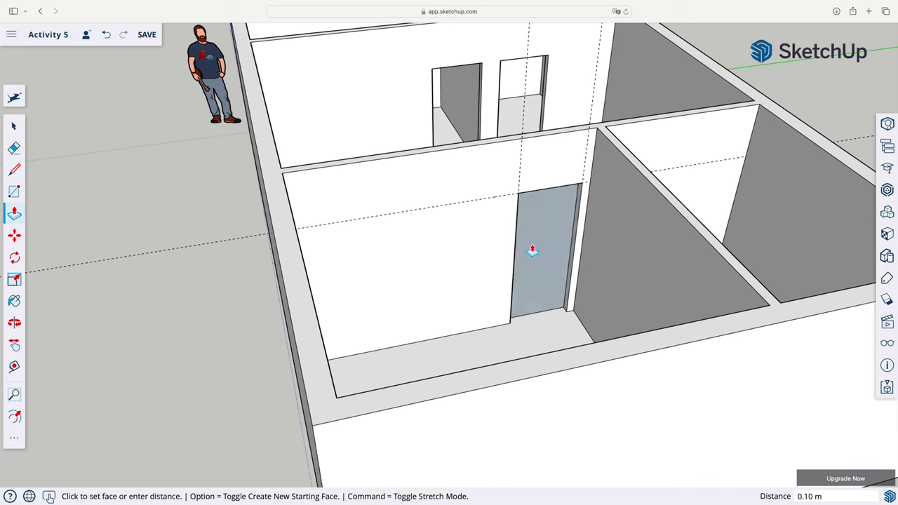
left_click(532, 250)
key("e")
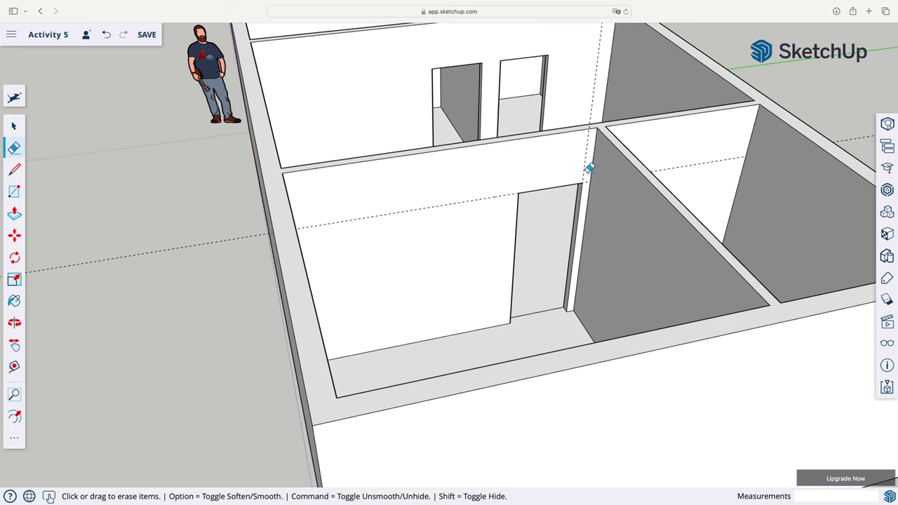
left_click(544, 315)
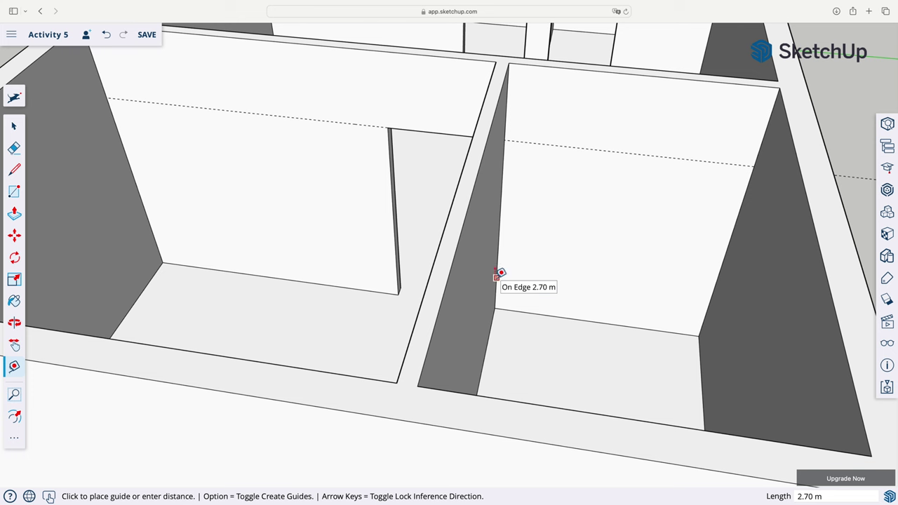
Place guides 0.1 m and 0.6 m from the next wall edge and outline the fourth door.
left_click(499, 274)
type("0.1")
key("Return")
left_click(507, 275)
type("0.6")
key("Return")
key("p")
left_click(505, 309)
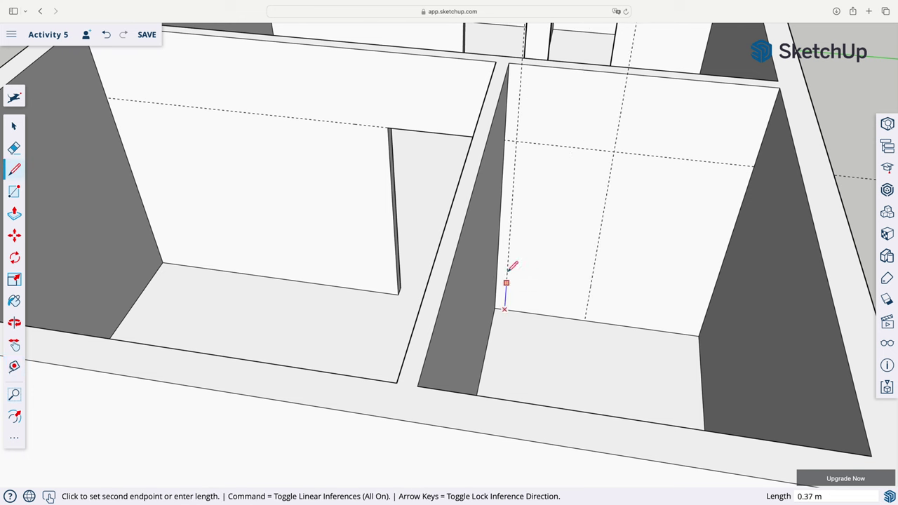
left_click(516, 143)
left_click(614, 152)
left_click(586, 313)
Push the fourth door face 0.1 m into the wall, then erase its guides and floor edge.
key("p")
left_click(560, 251)
type("0.1")
key("Return")
key("e")
left_click_drag(515, 124, 659, 184)
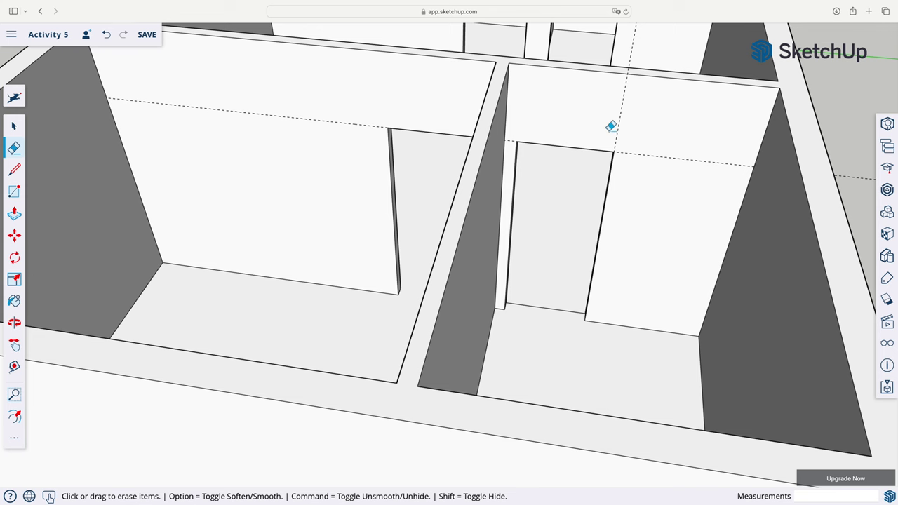
left_click(540, 308)
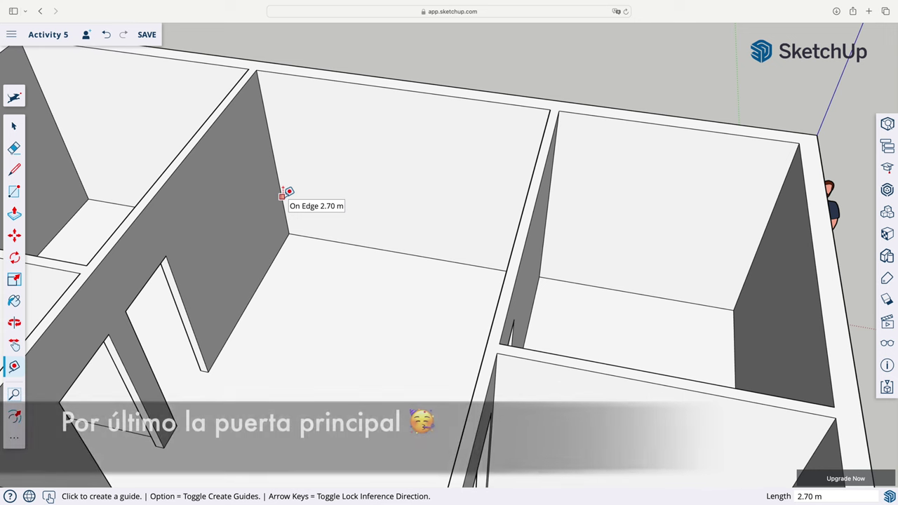
Place entrance door guides 0.1 m and 0.8 m from the wall corner, plus a door-height guide.
left_click(283, 195)
type("0.1")
key("Return")
left_click(289, 194)
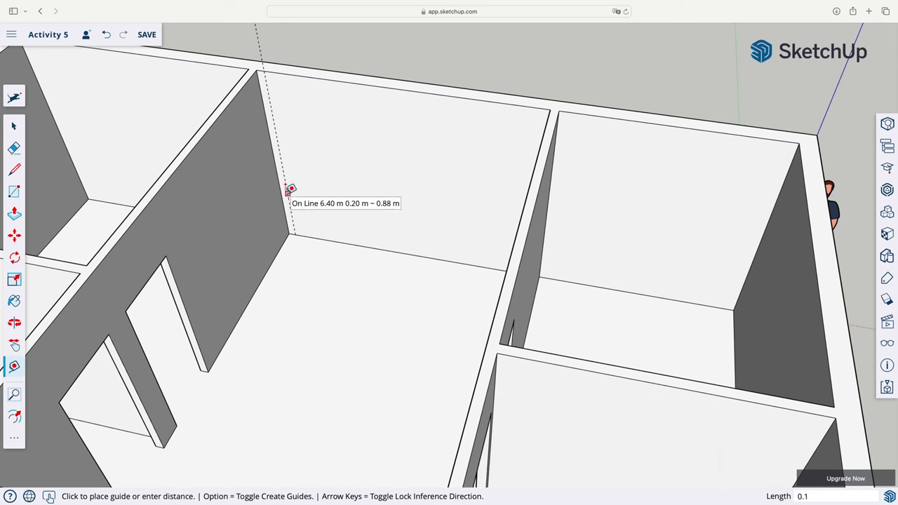
type("0.8")
key("Return")
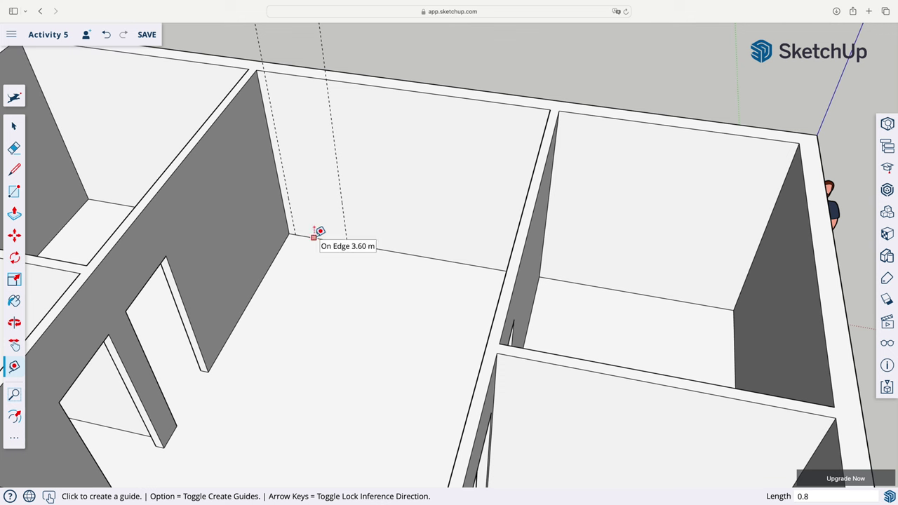
left_click(315, 233)
left_click(308, 126)
Trace the entrance door rectangle from the wall corner up to the height guide.
key("l")
left_click(295, 233)
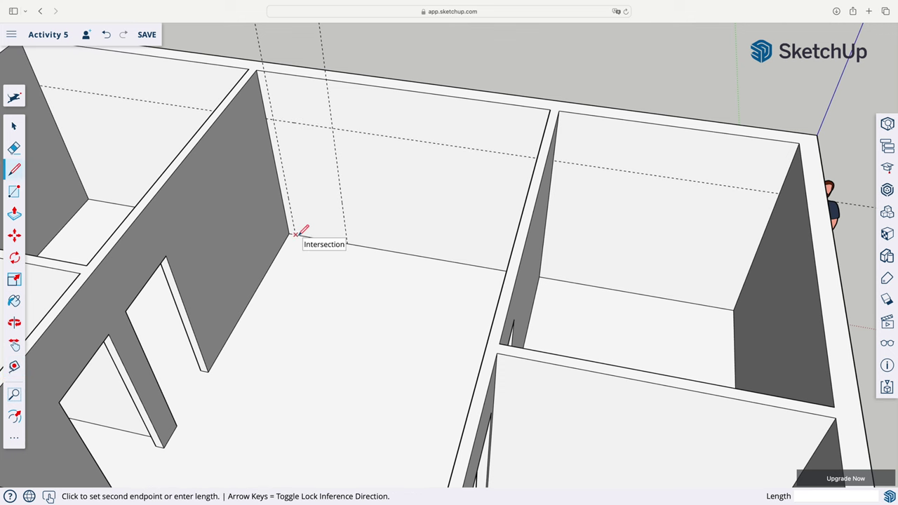
left_click(273, 119)
left_click(334, 127)
left_click(347, 243)
Push the entrance door opening through the wall and erase the leftover guide across the top rooms.
key("p")
left_click(314, 203)
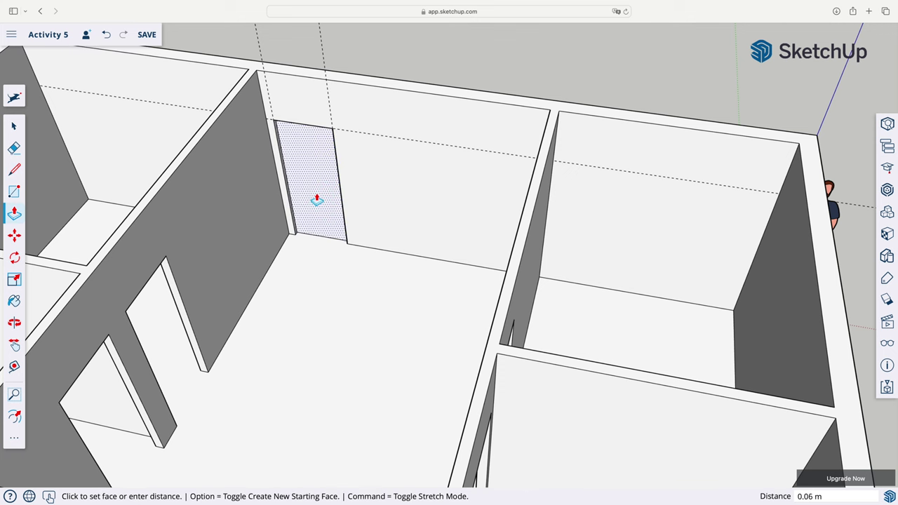
left_click(316, 194)
key("e")
left_click(170, 107)
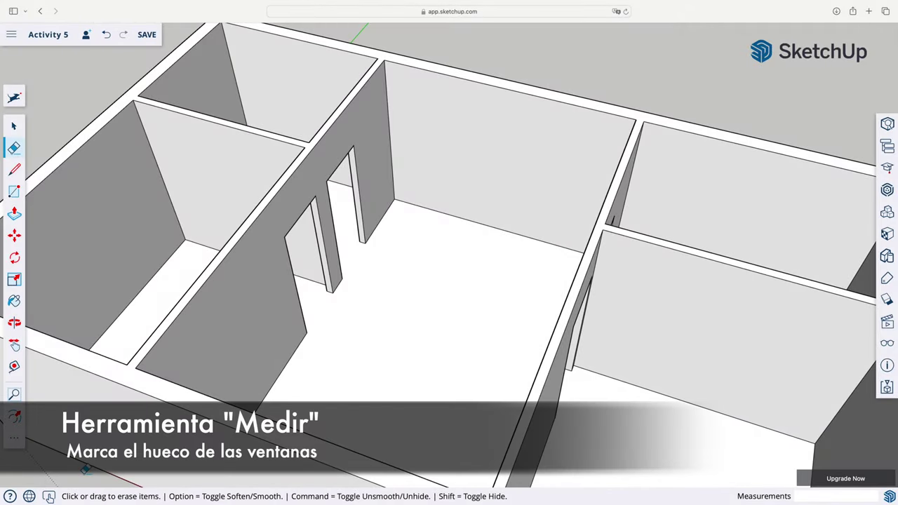
Place window guides 0.8 m in from the first room's corner and 1 m further along.
left_click(14, 366)
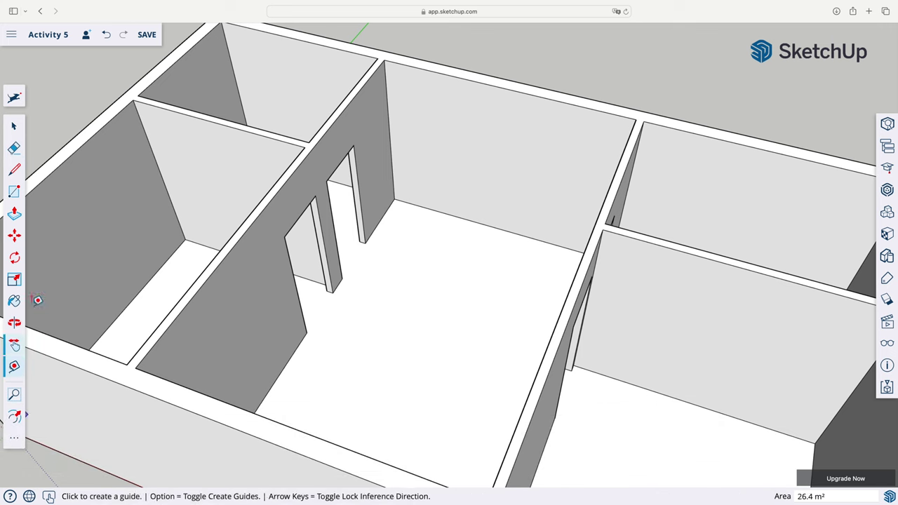
left_click(237, 75)
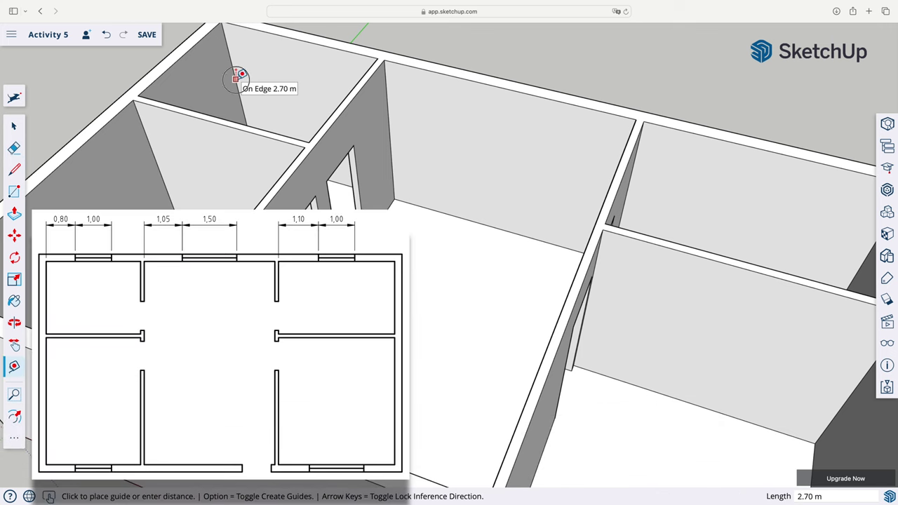
type("8")
key("Return")
left_click(279, 83)
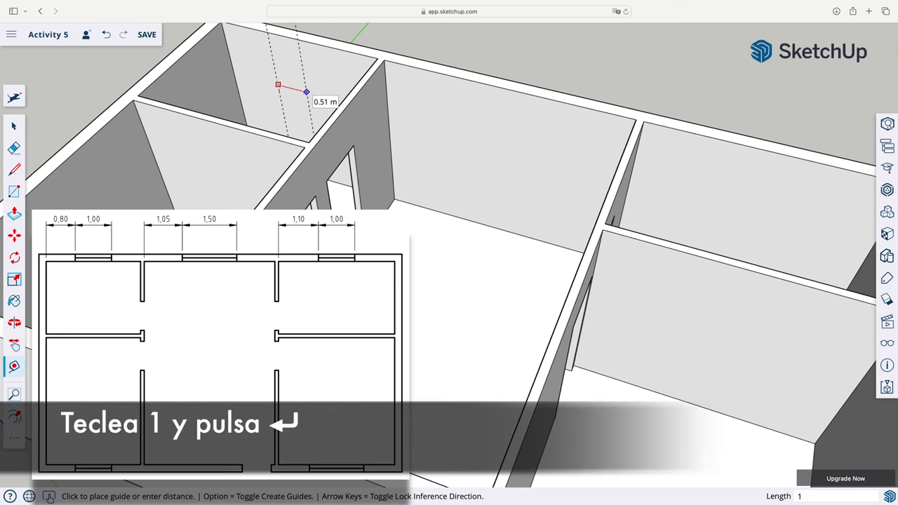
key("Return")
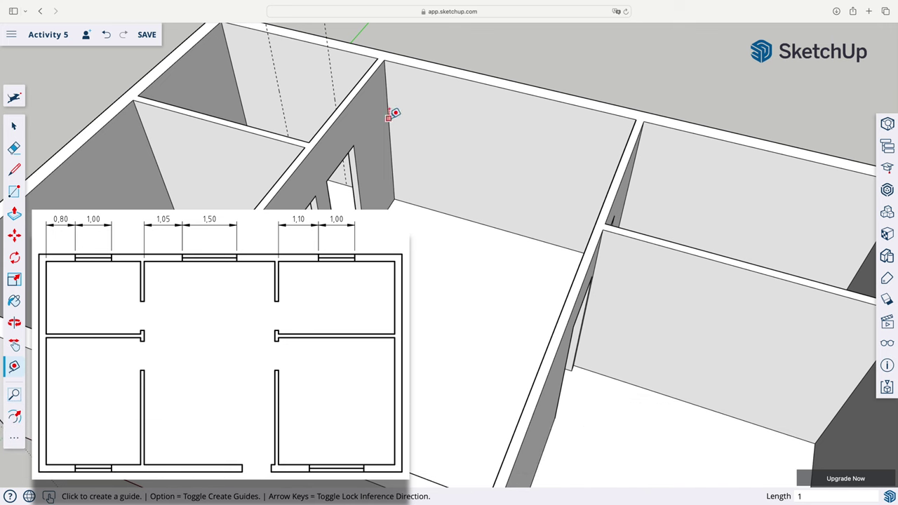
Place window guides at 1.05 m and 1.5 m on the next wall, and 1.1 m and 1 m on the third.
left_click(389, 117)
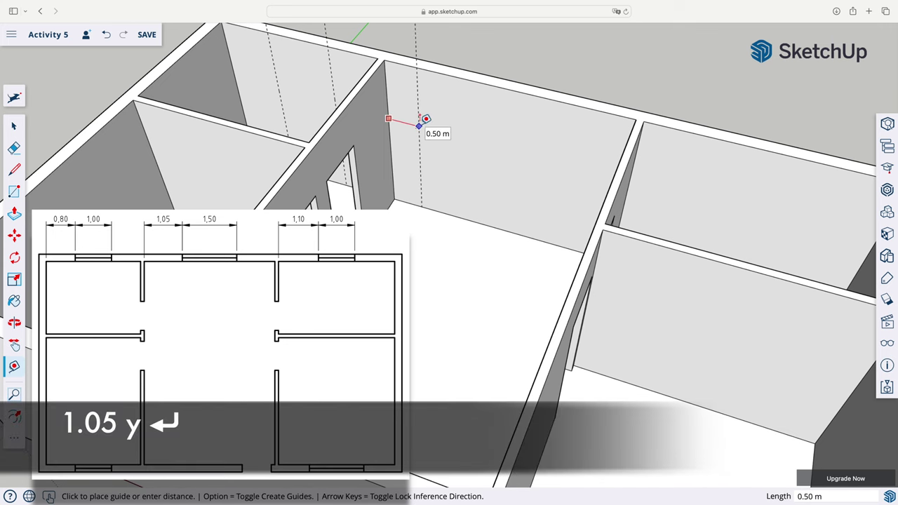
type("5")
key("Return")
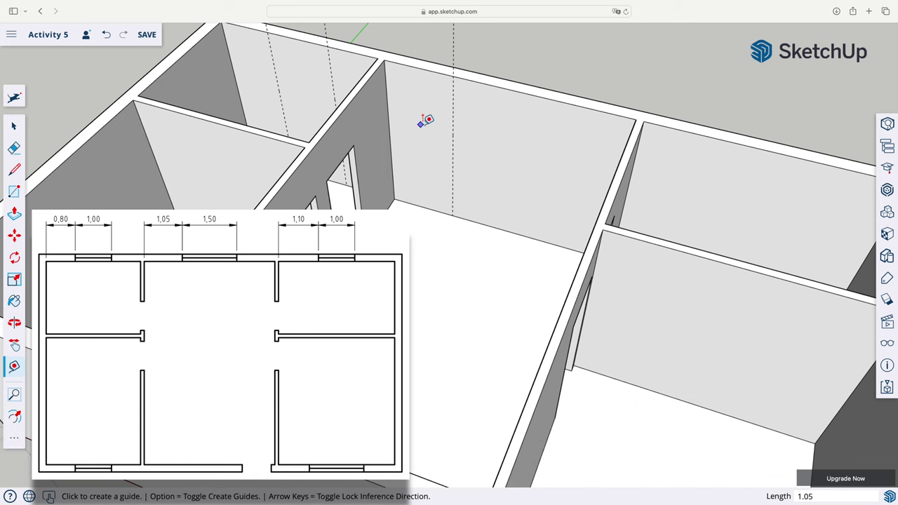
left_click(453, 133)
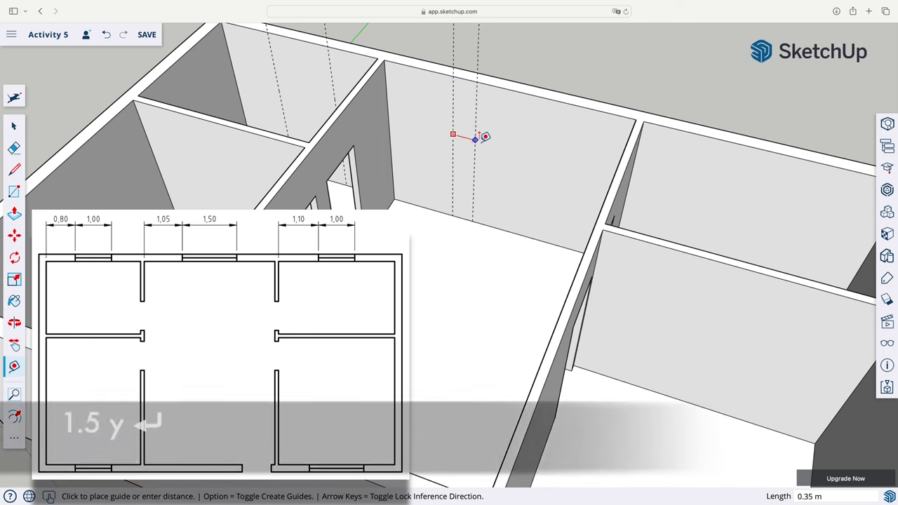
type("1.5")
key("Return")
left_click(632, 170)
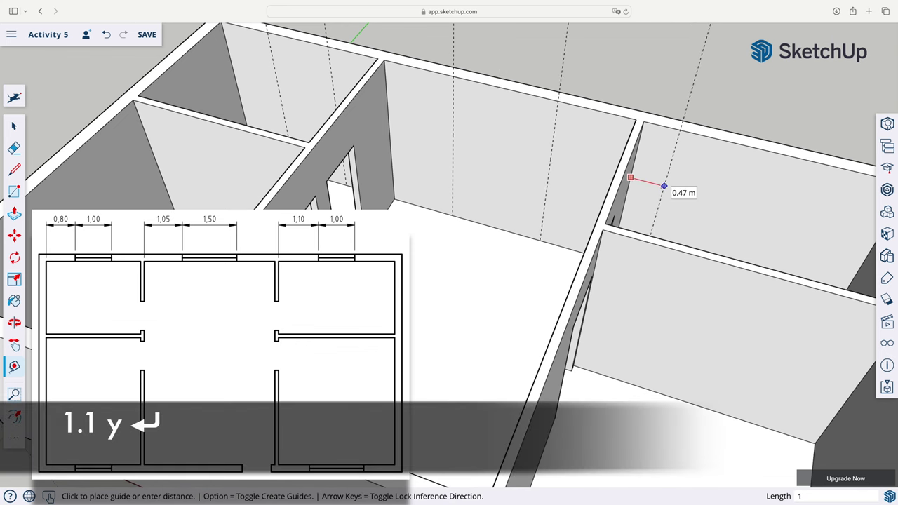
type(".1")
key("Return")
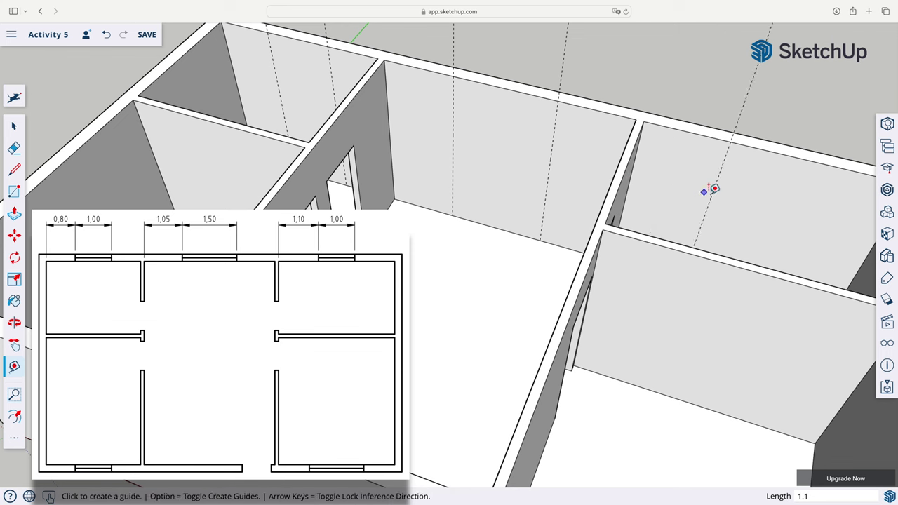
left_click(711, 196)
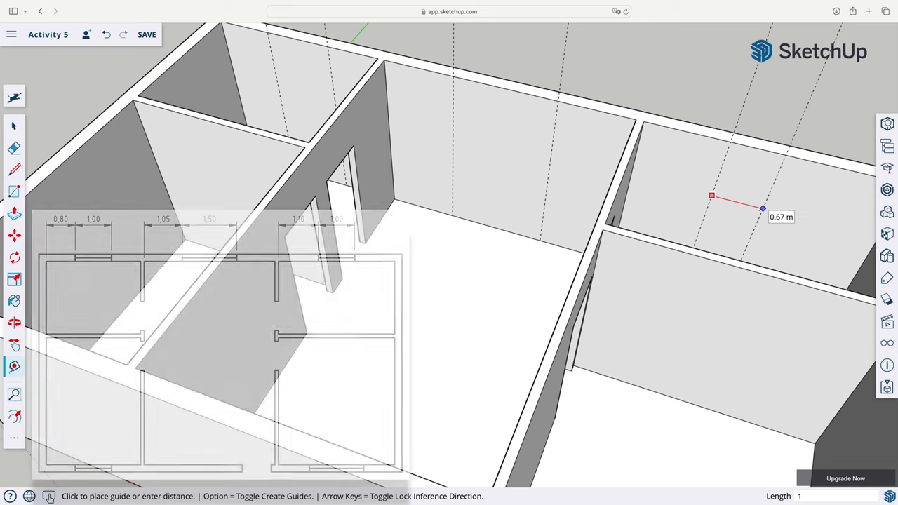
key("Return")
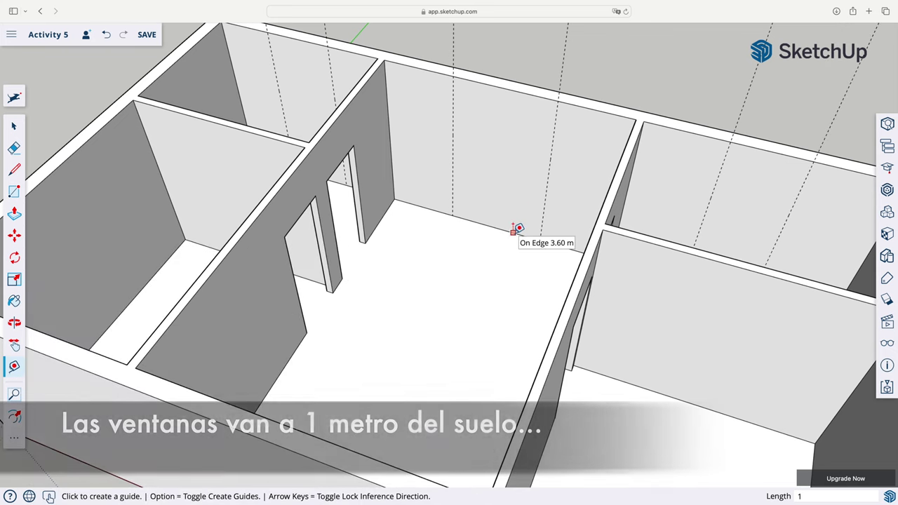
Add a horizontal sill guide 1 m above the floor and a window-top guide above it.
left_click(514, 231)
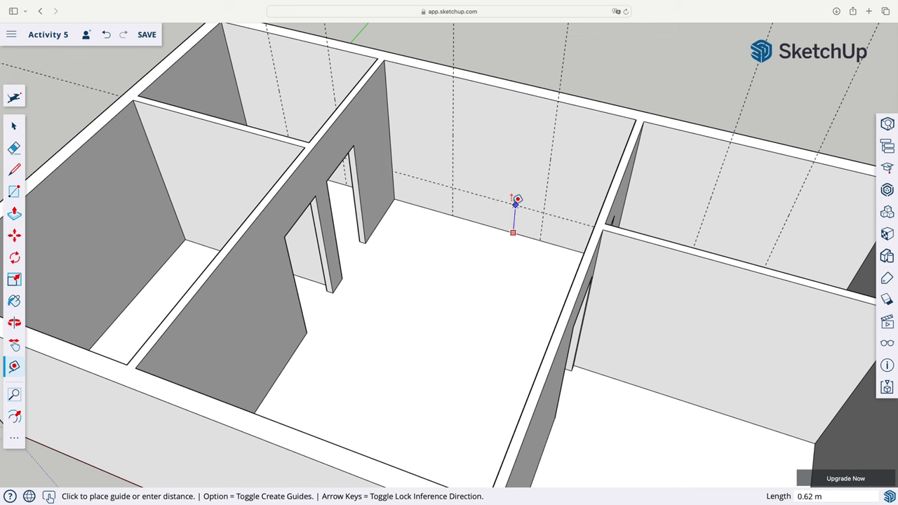
type("1")
key("Return")
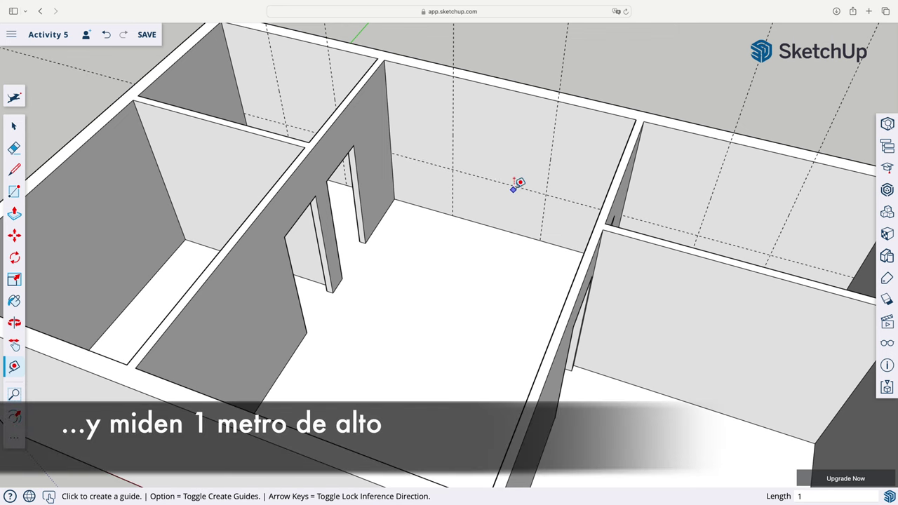
left_click(514, 185)
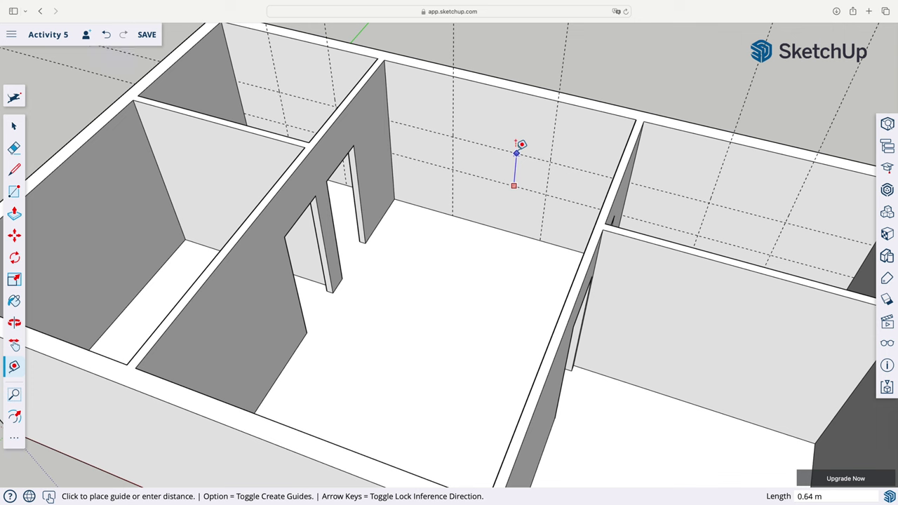
type("1")
left_click(517, 149)
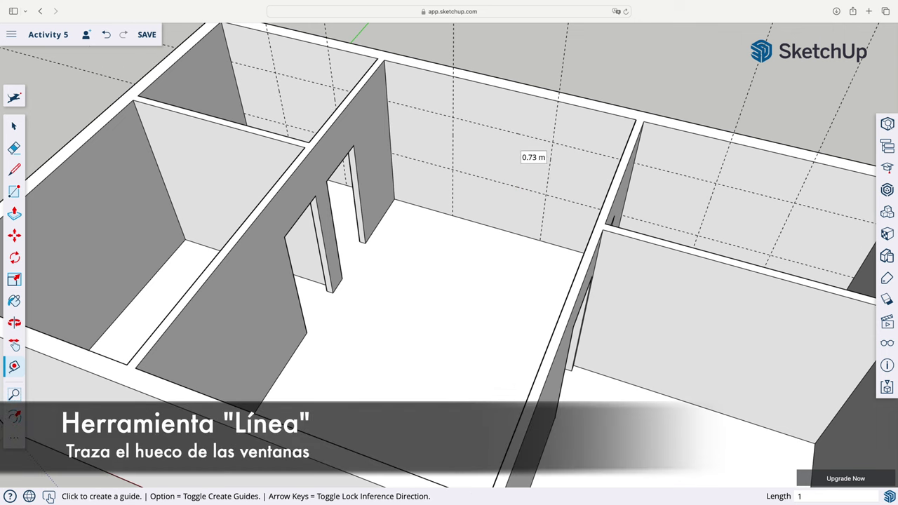
left_click(14, 171)
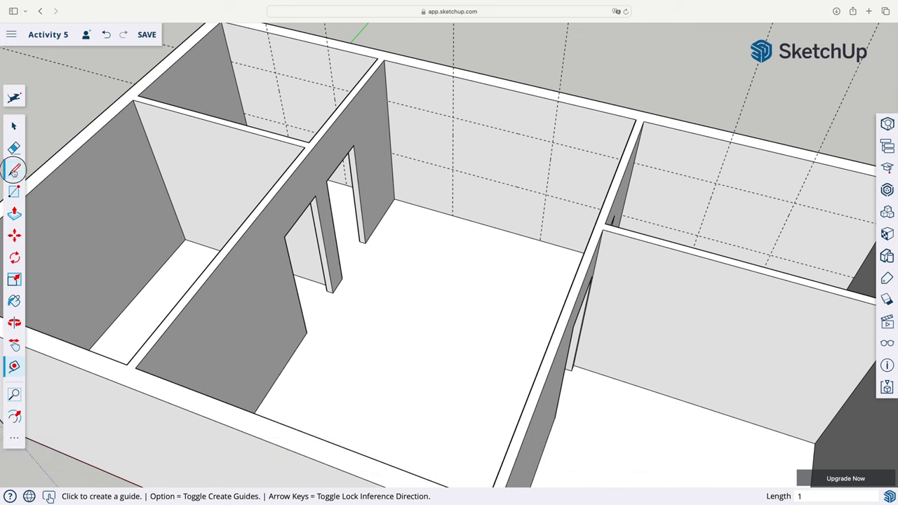
Outline the middle room's window rectangle along the guide intersections.
left_click(452, 169)
left_click(453, 116)
left_click(553, 141)
left_click(546, 193)
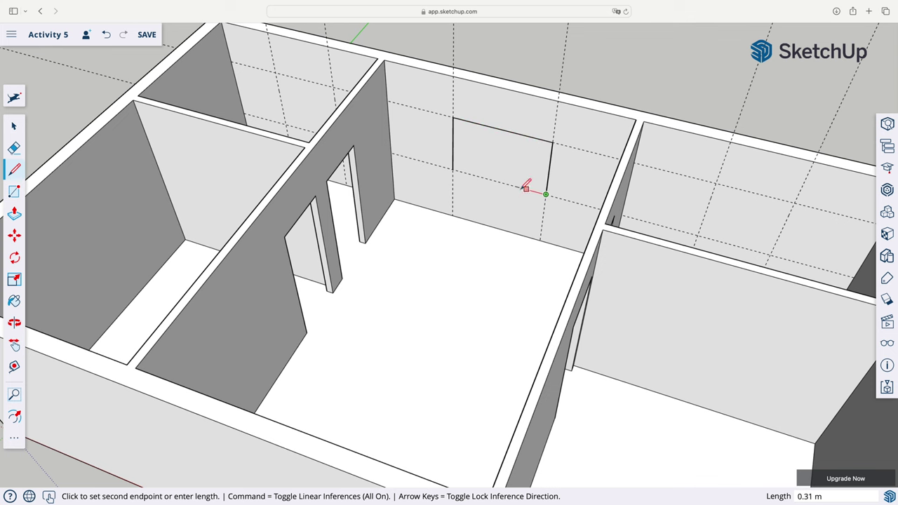
left_click(453, 169)
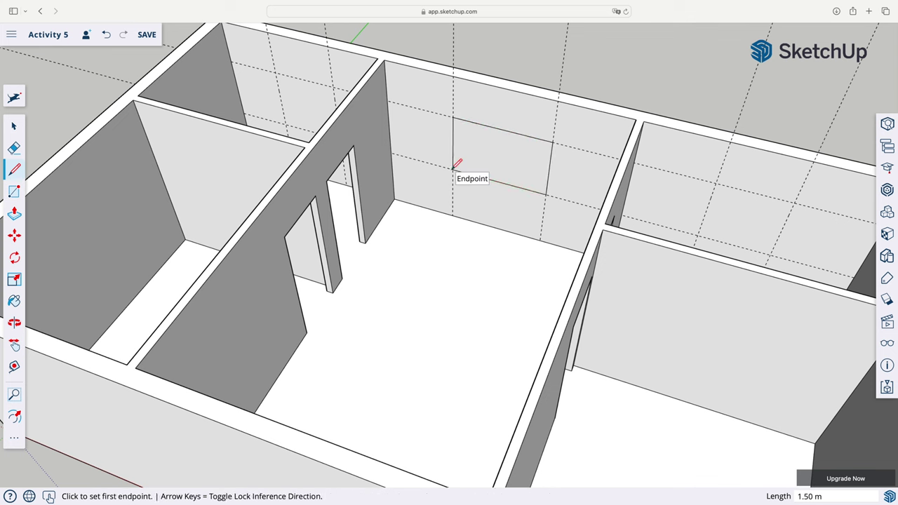
Outline the right room's window rectangle on its back wall.
left_click(696, 237)
left_click(770, 254)
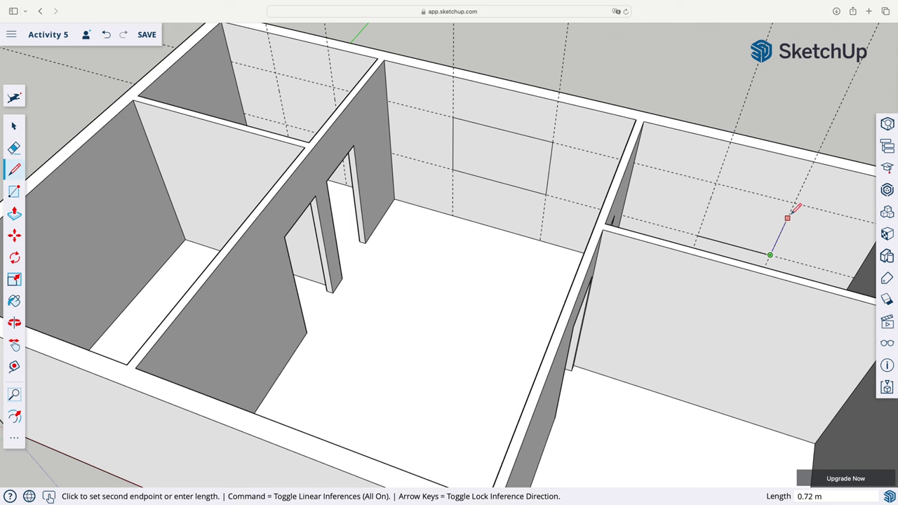
left_click(794, 204)
left_click(716, 184)
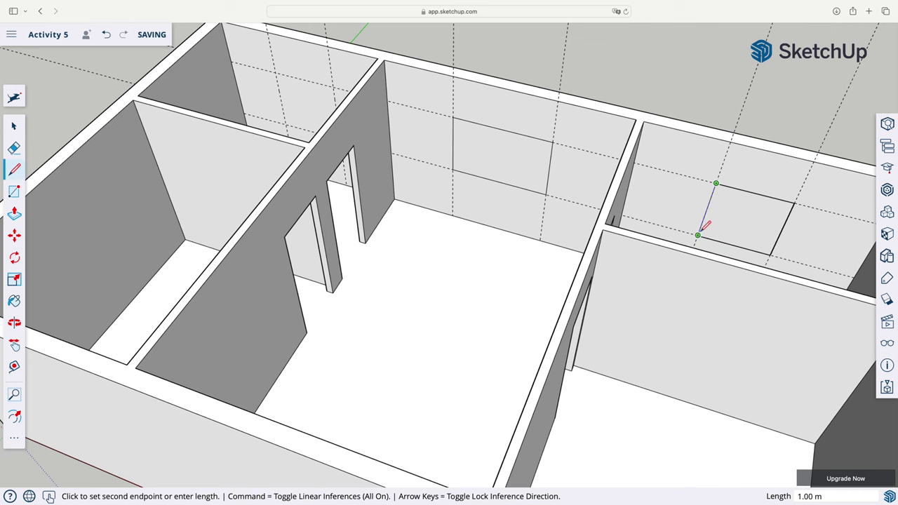
left_click(698, 236)
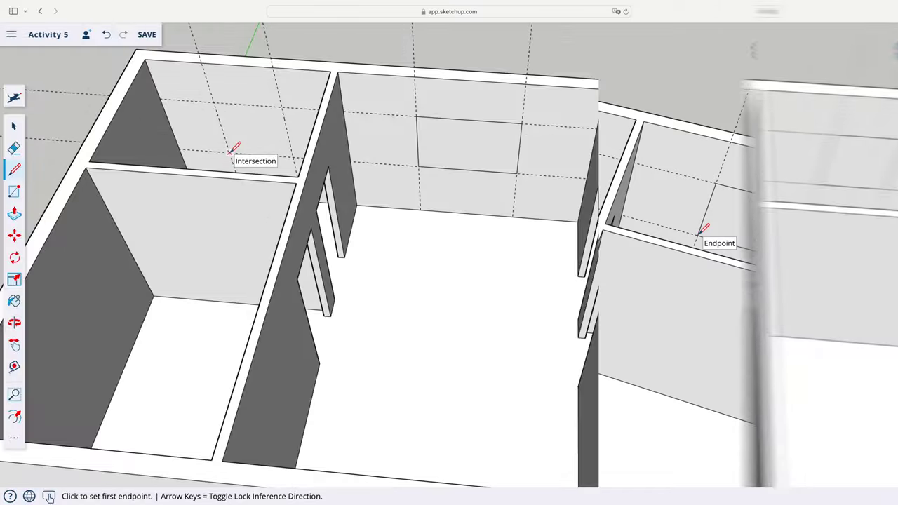
Outline the left room's window rectangle on its back wall.
left_click(229, 152)
left_click(214, 103)
left_click(283, 107)
left_click(293, 157)
left_click(230, 152)
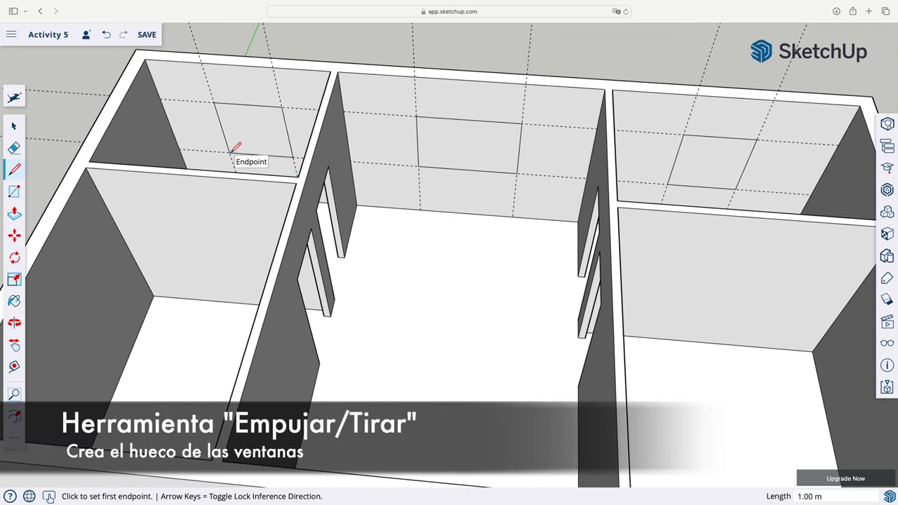
Recess the left, middle and right window faces 0.20 m into the walls.
left_click(14, 214)
left_click(245, 137)
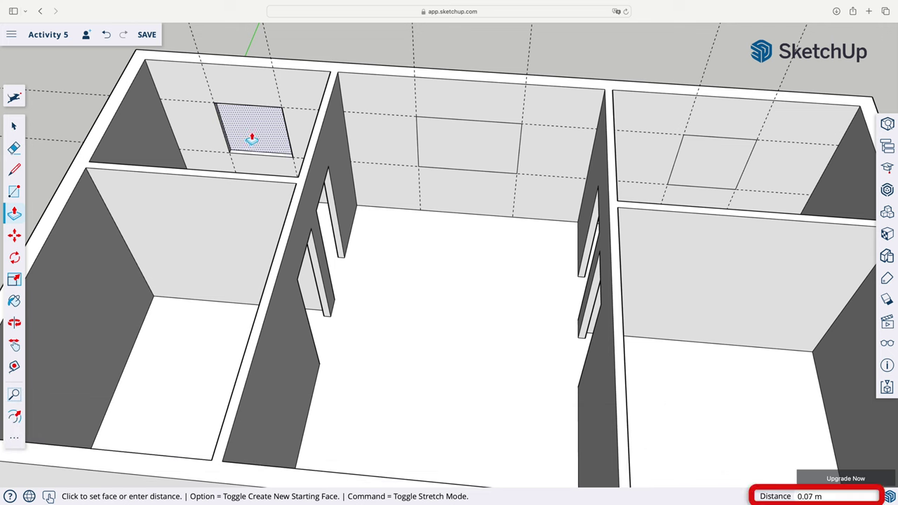
type("0.2")
key("Return")
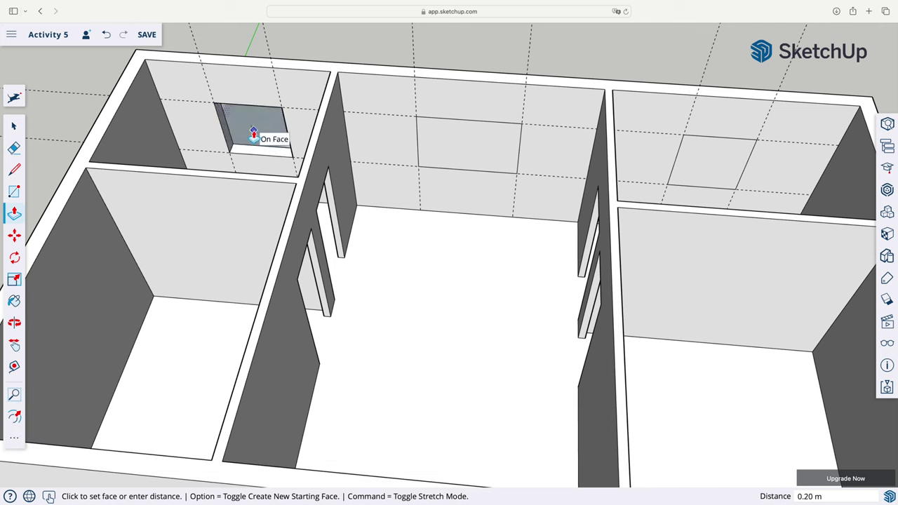
left_click(455, 156)
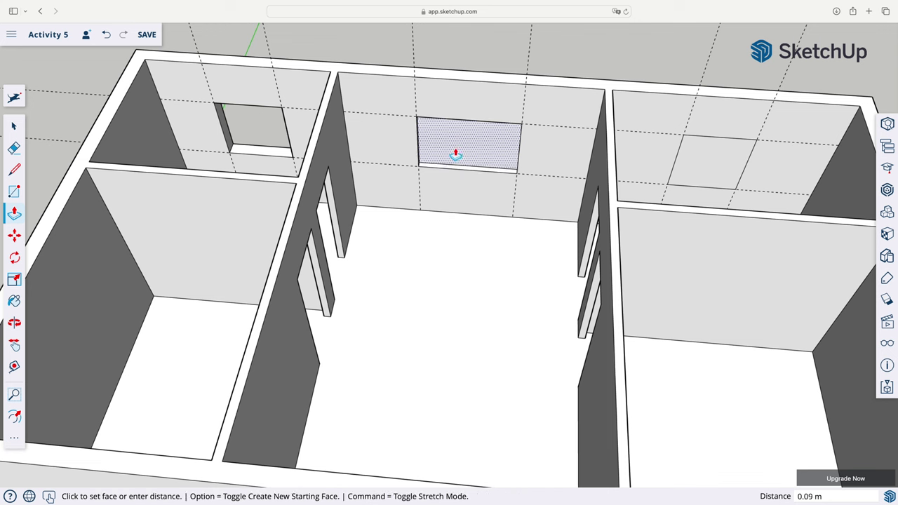
left_click(456, 149)
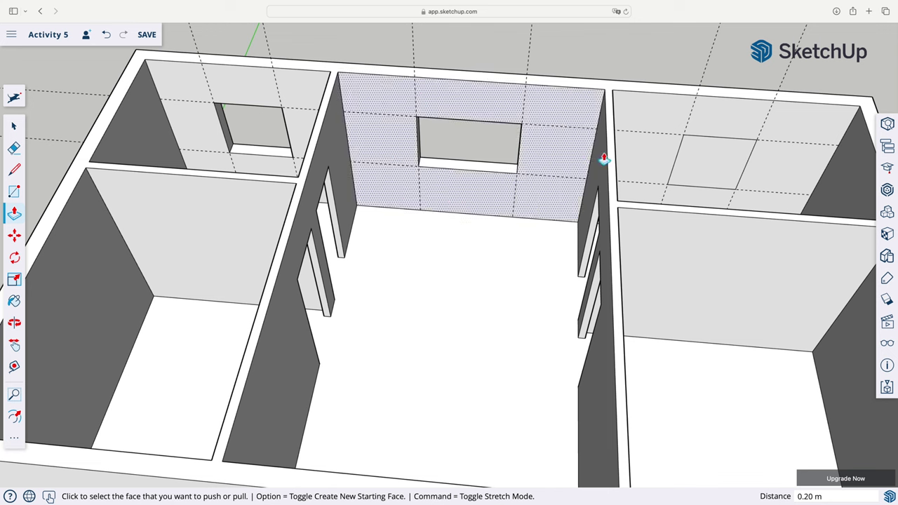
left_click(697, 171)
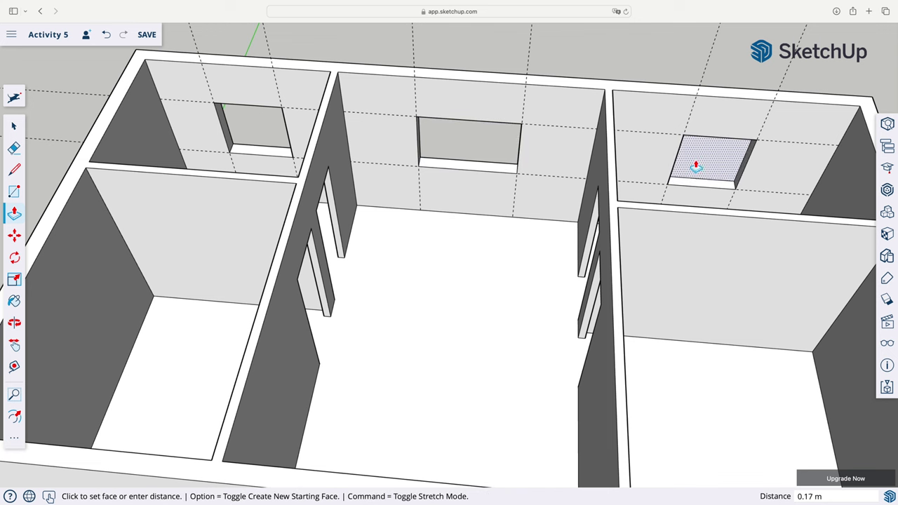
left_click(696, 165)
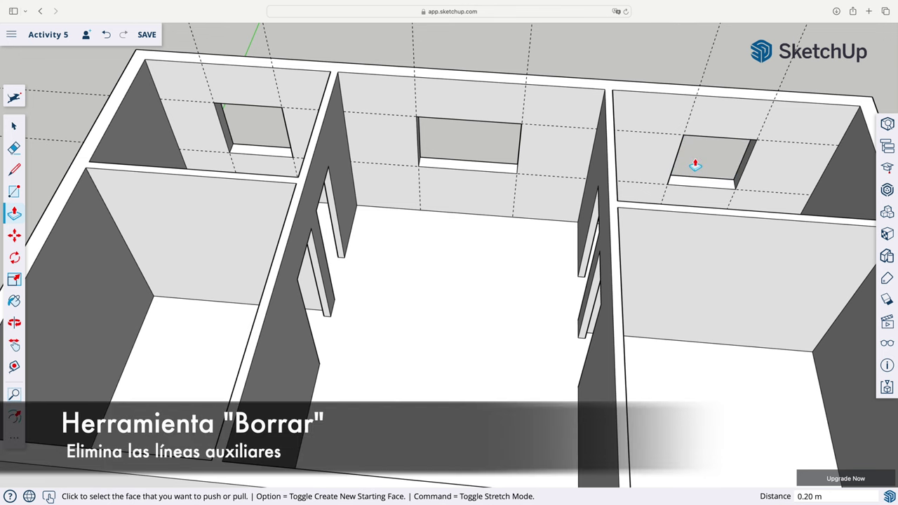
Erase the guide lines over the left and right rooms' windows.
left_click(14, 146)
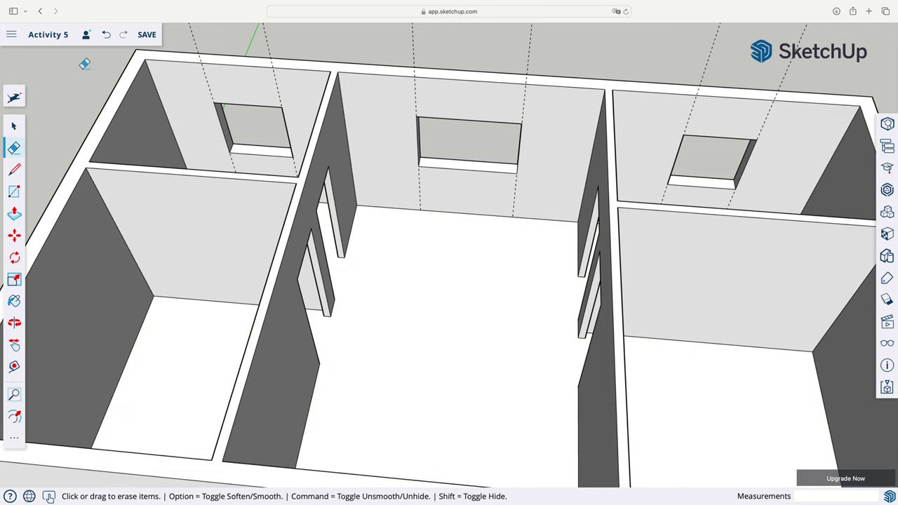
left_click_drag(181, 33, 557, 44)
left_click_drag(694, 59, 816, 64)
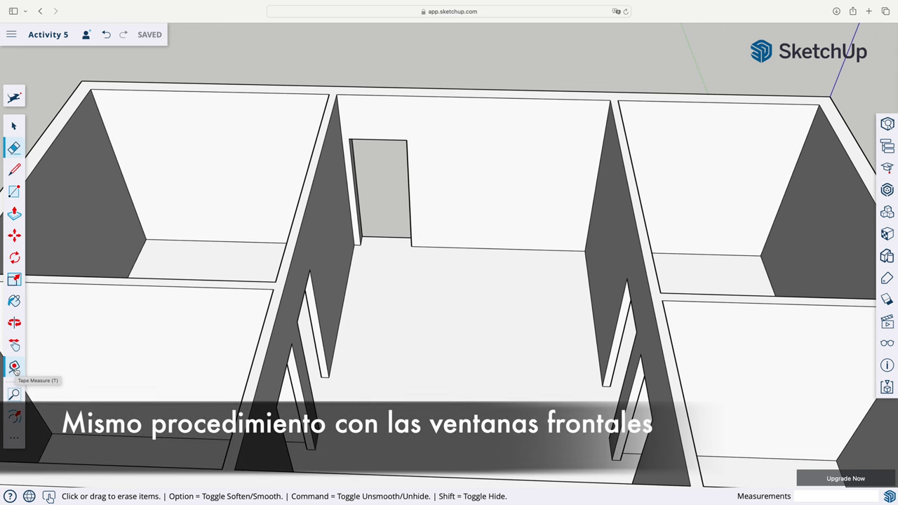
Place guides in the left room at 0.85 m from the wall and 1.5 m beyond.
left_click(14, 366)
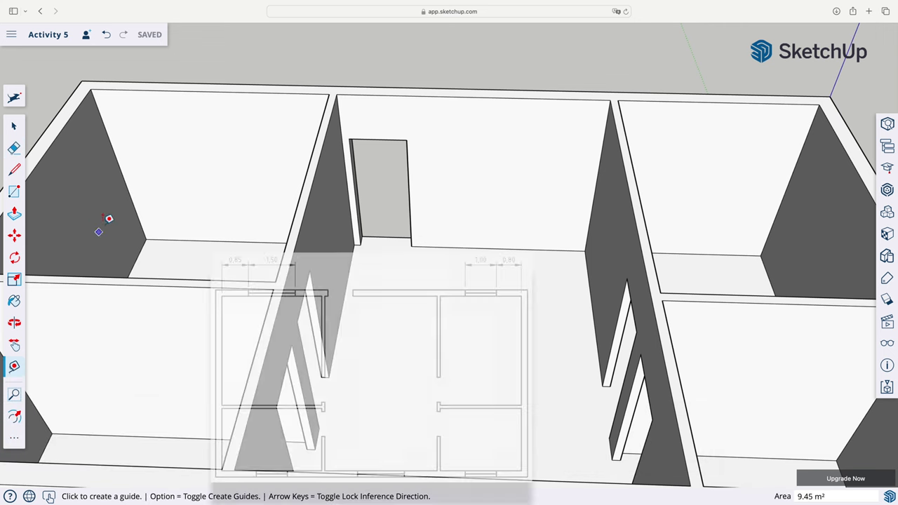
left_click(130, 195)
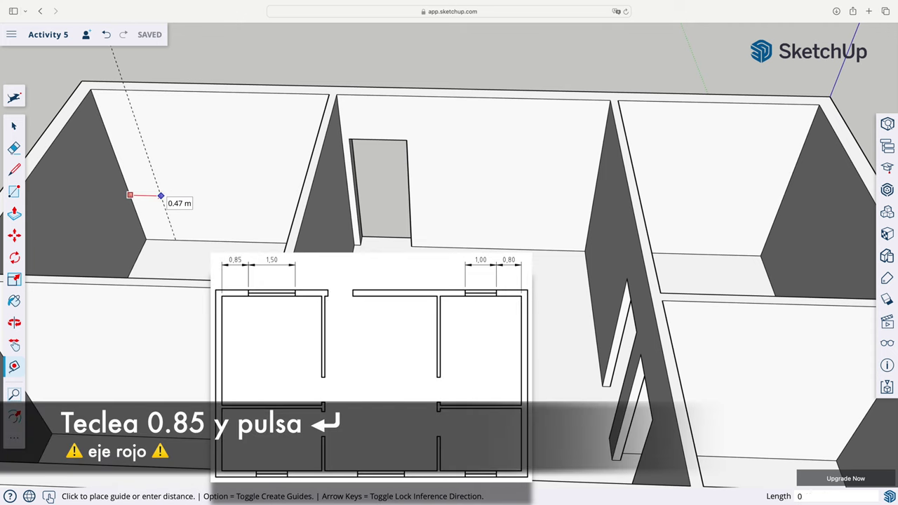
type("0.85")
key("Return")
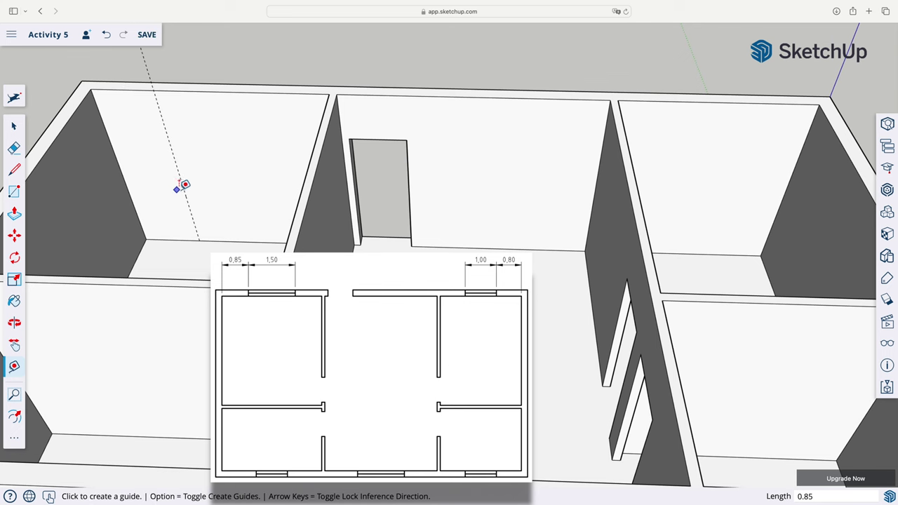
left_click(184, 190)
type("1")
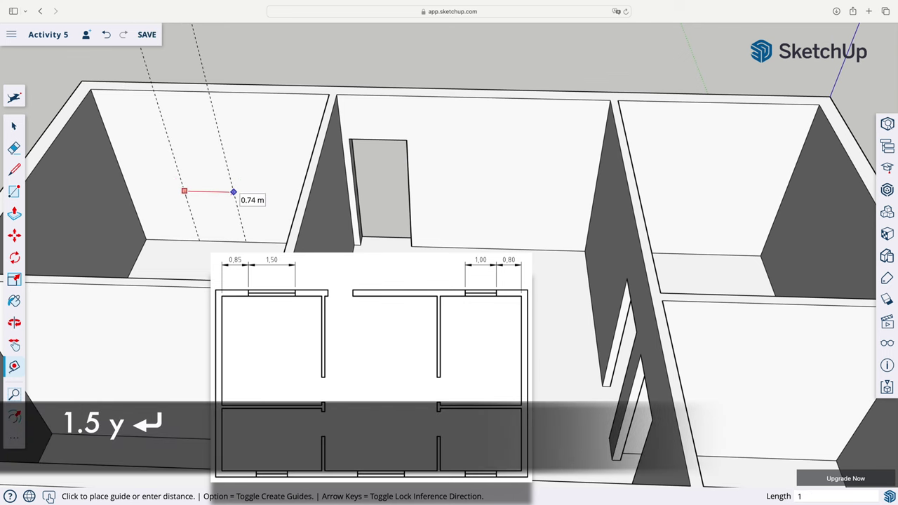
type(".5")
key("Return")
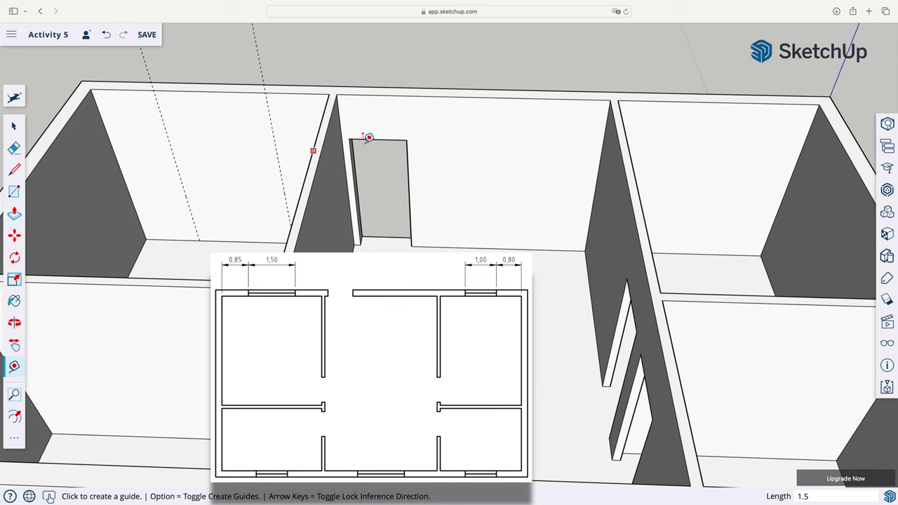
Place guides in the right room at 0.8 m from the wall and 1 m beyond.
left_click(784, 195)
type("0")
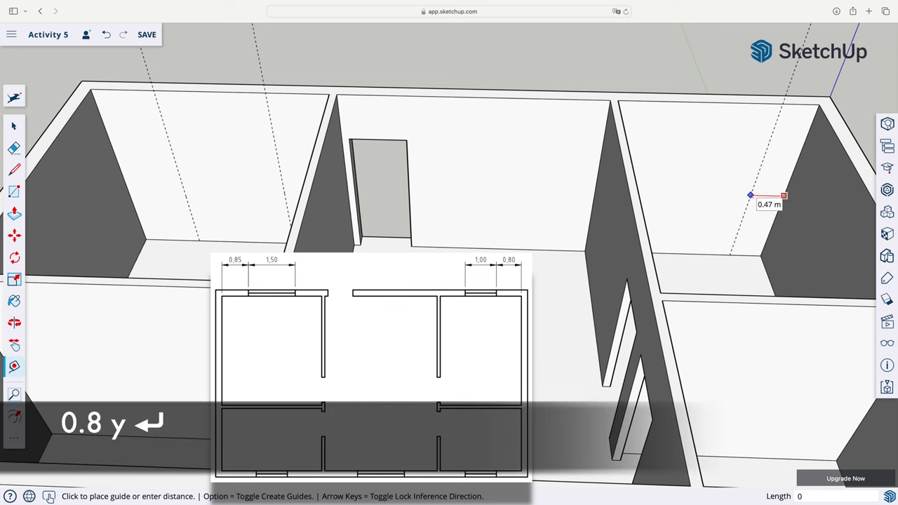
type(".8")
key("Return")
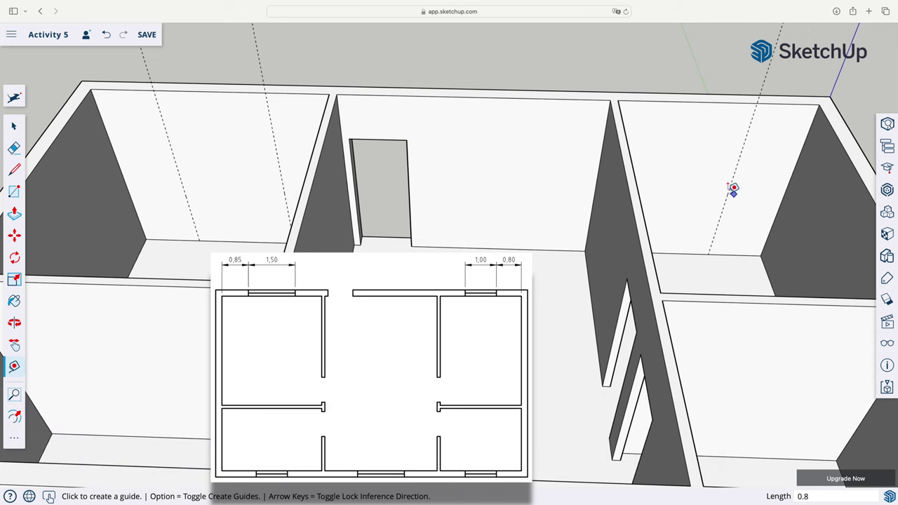
left_click(732, 188)
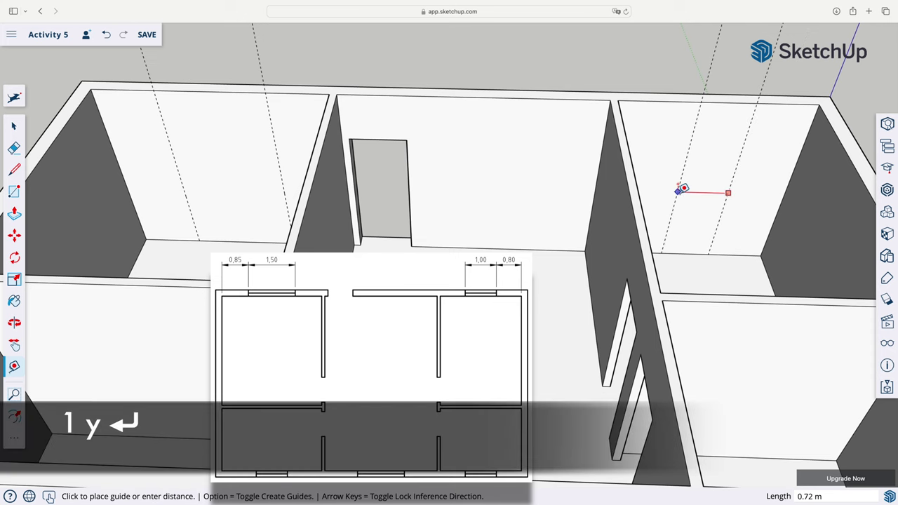
type("1")
key("Return")
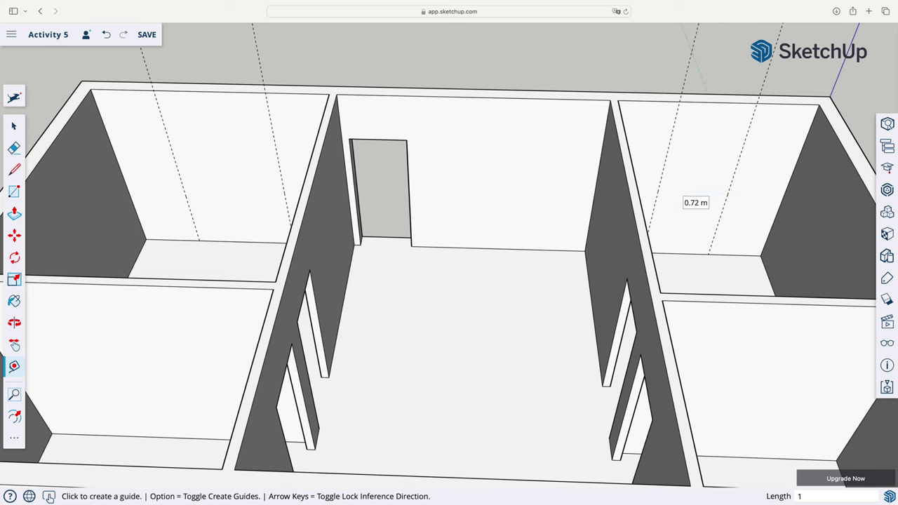
Place a height guide 1 m above the floor.
left_click(539, 248)
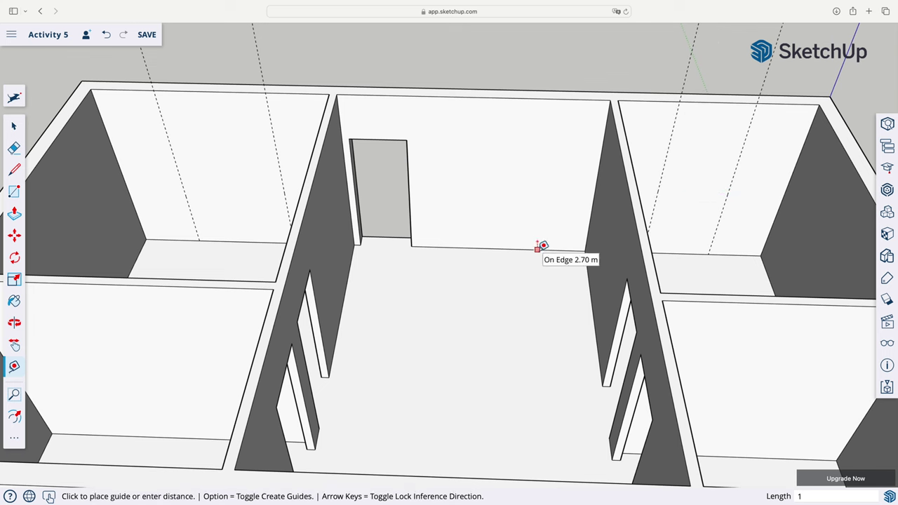
type("1")
key("Return")
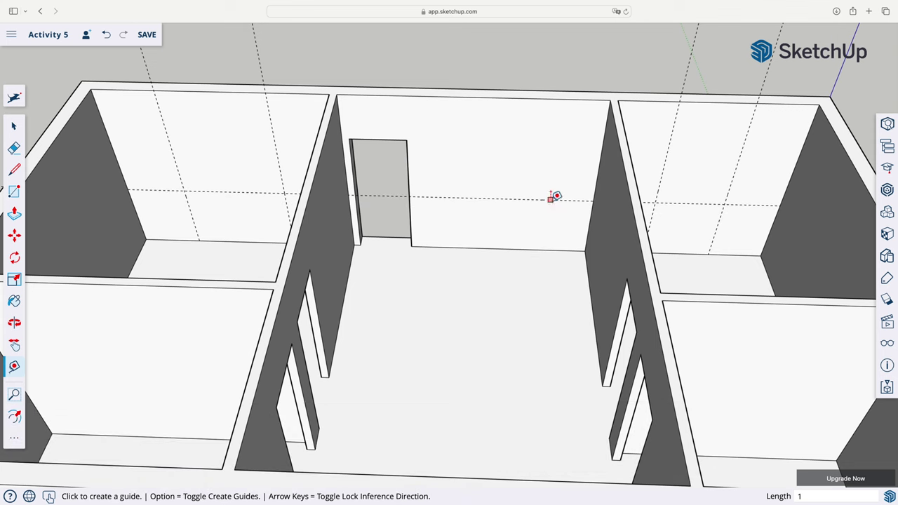
left_click(550, 199)
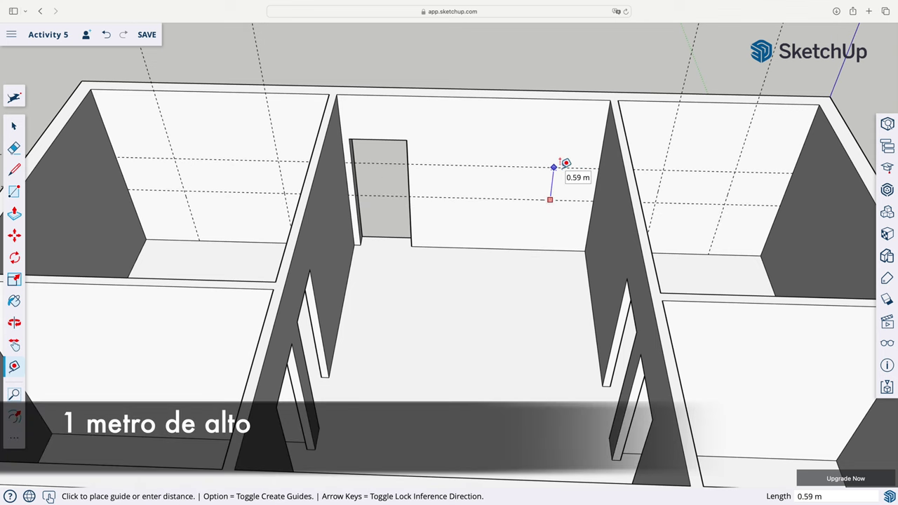
Add a guide 1 m higher and outline the left room's window rectangle with lines.
type("1")
key("Return")
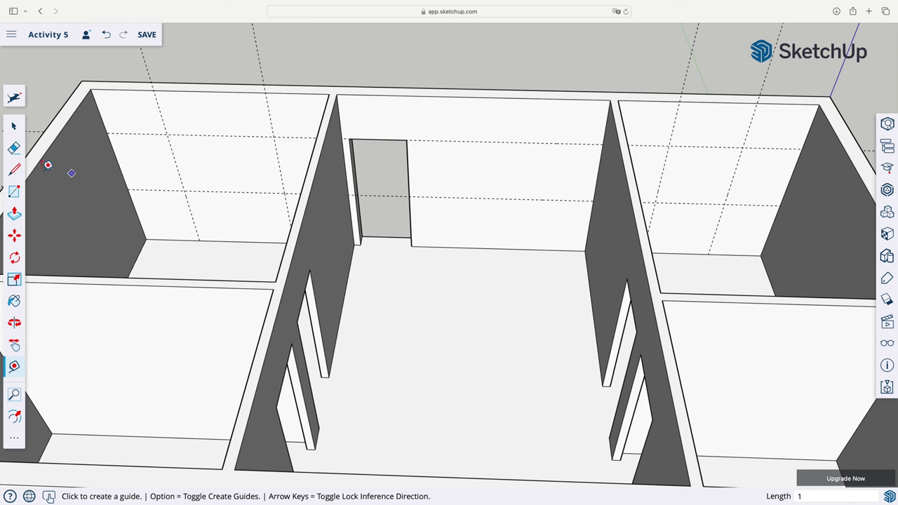
left_click(8, 172)
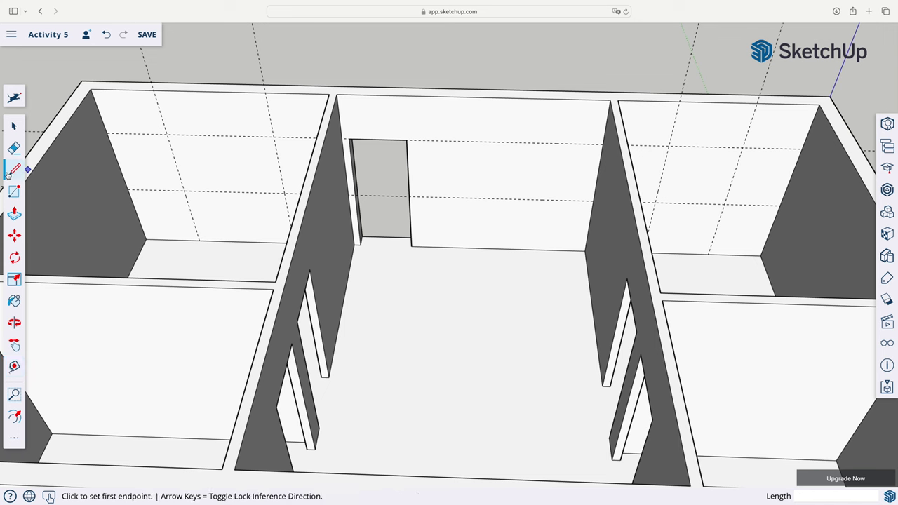
left_click(184, 190)
left_click(285, 192)
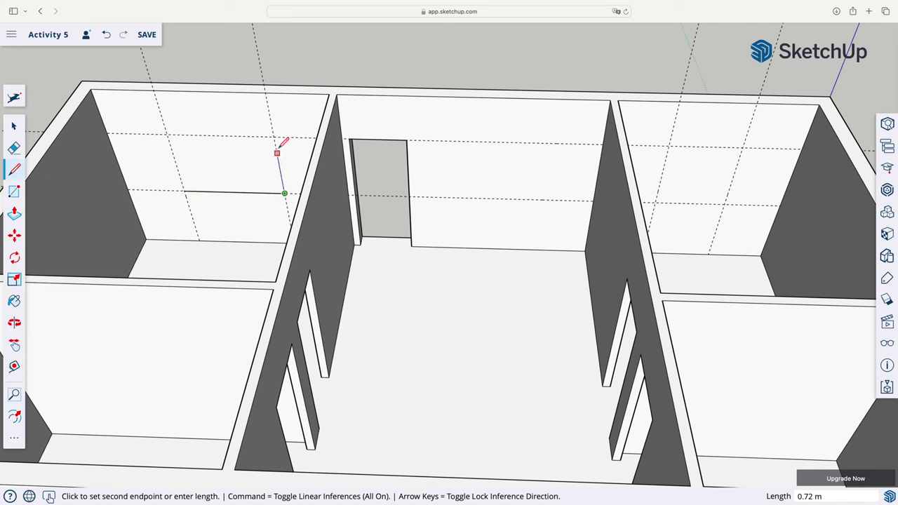
left_click(274, 136)
left_click(167, 134)
left_click(184, 190)
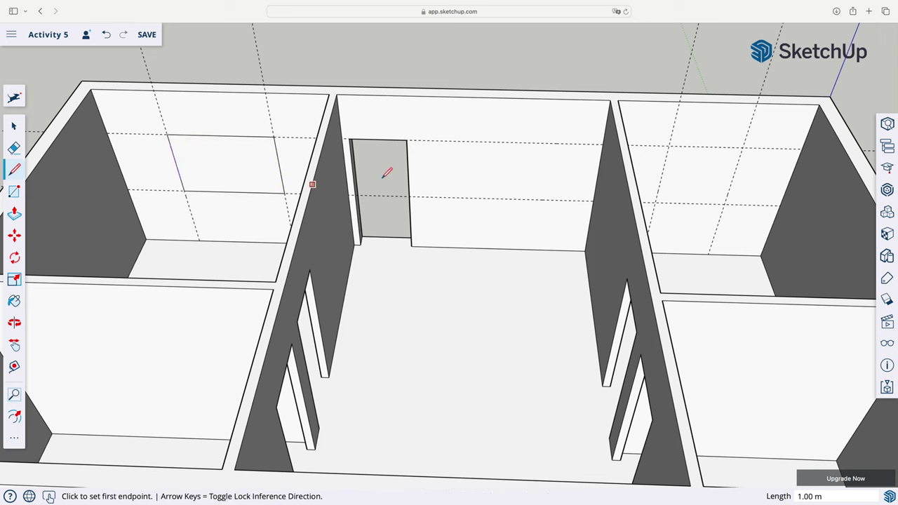
Outline the right room's window rectangle along its guides.
left_click(656, 203)
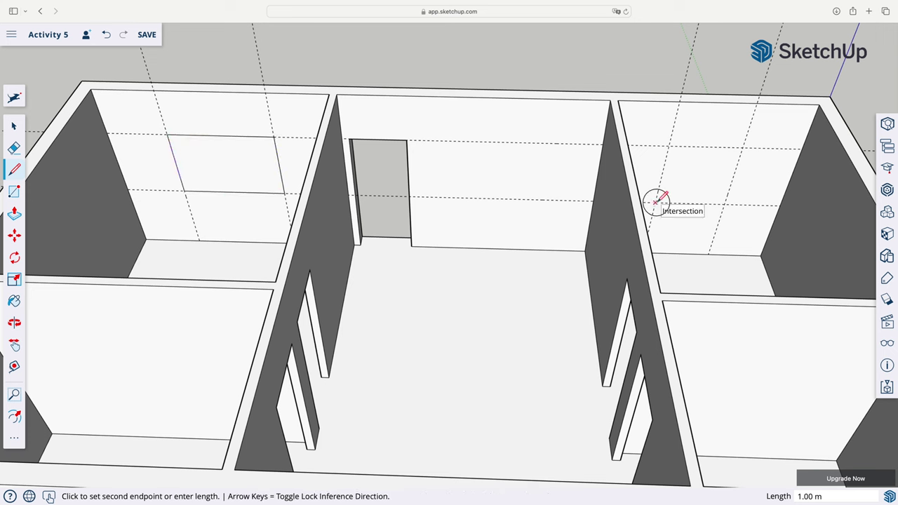
left_click(724, 204)
left_click(742, 147)
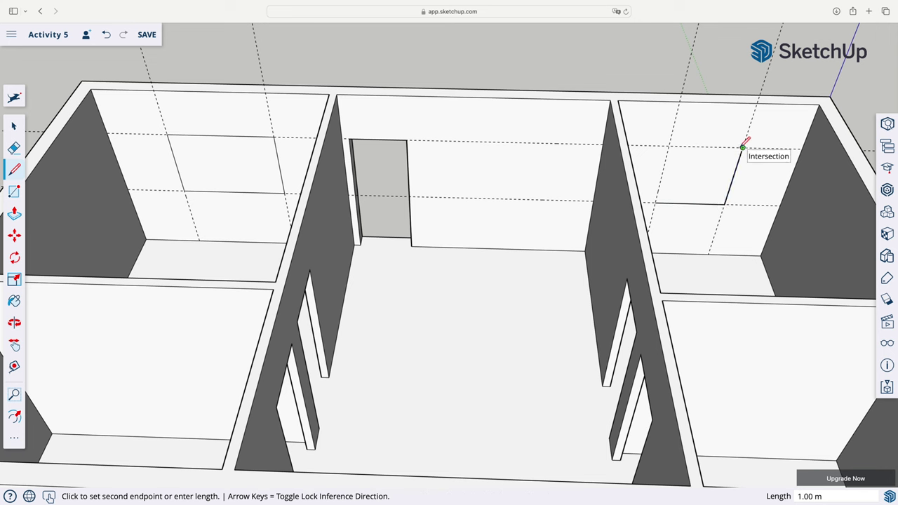
left_click(669, 146)
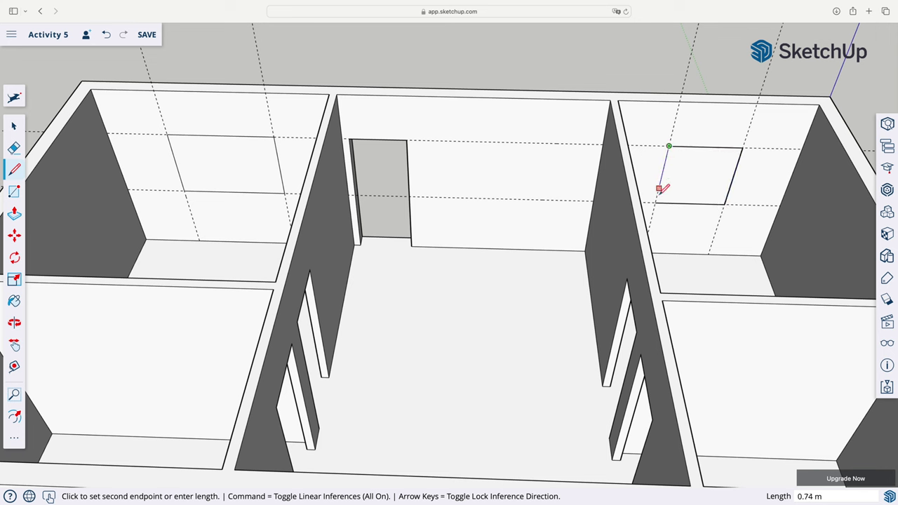
left_click(656, 202)
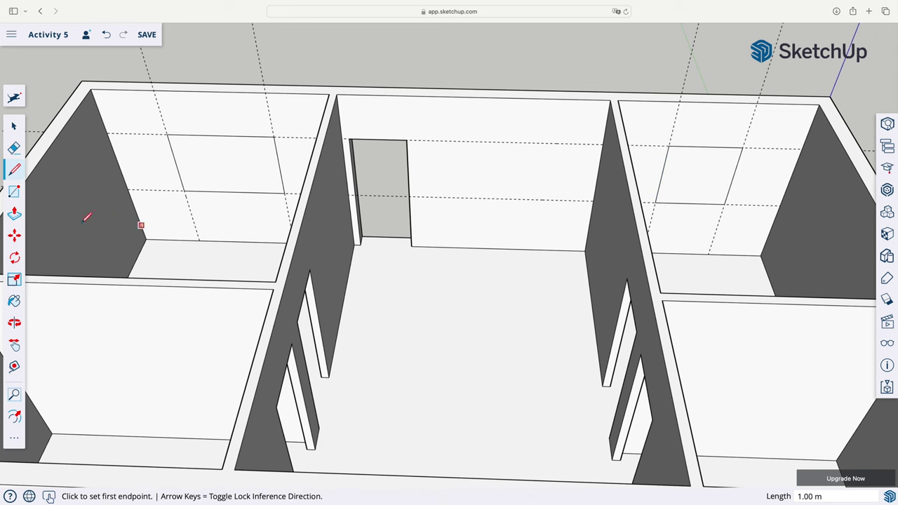
left_click(14, 214)
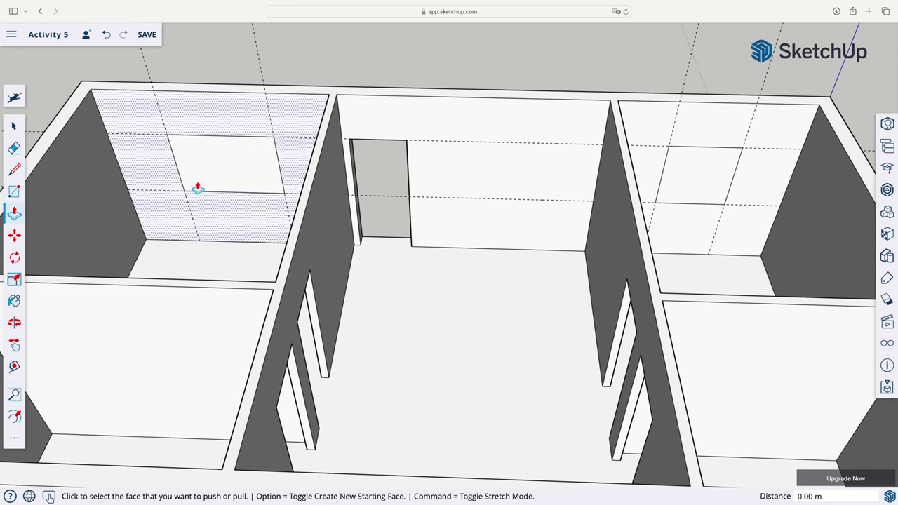
Push both window rectangles 0.20 m into the left and right walls.
left_click(219, 177)
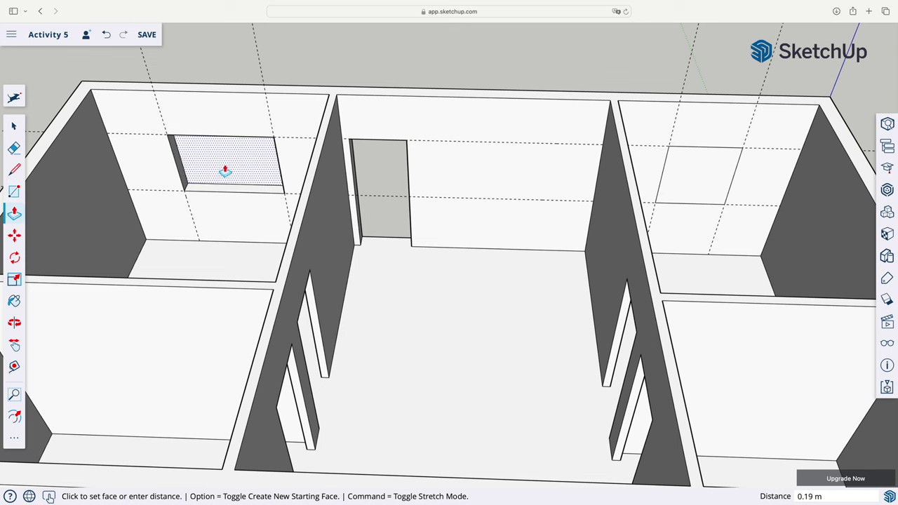
left_click(224, 170)
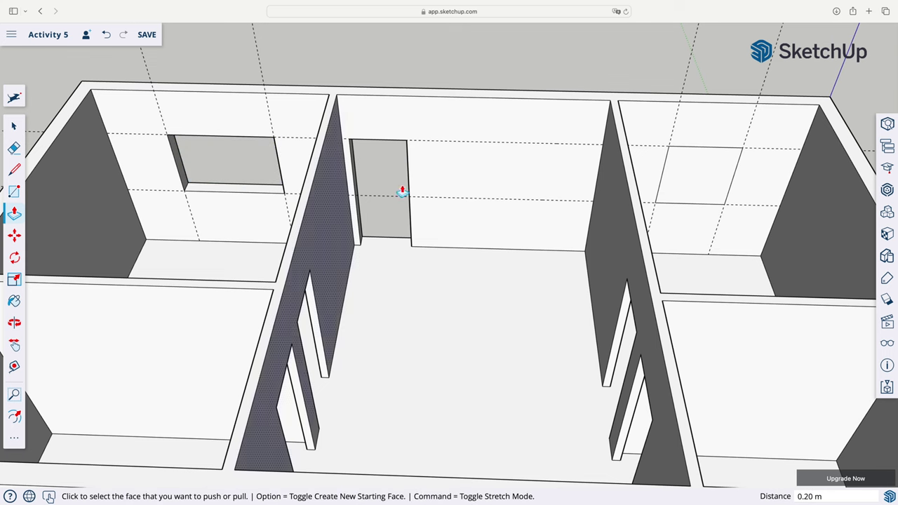
left_click(690, 181)
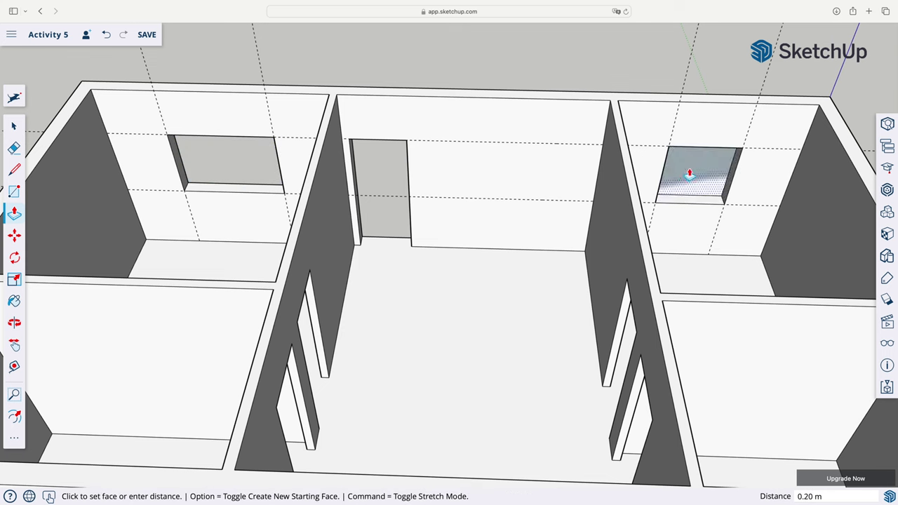
left_click(690, 175)
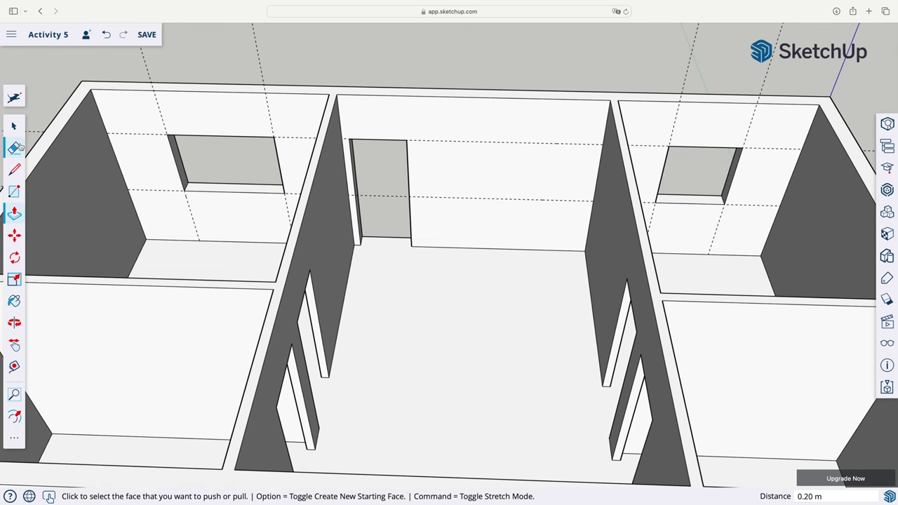
Erase all the dashed guide lines across both rooms.
left_click(16, 146)
left_click_drag(139, 123, 150, 202)
left_click_drag(138, 64, 279, 64)
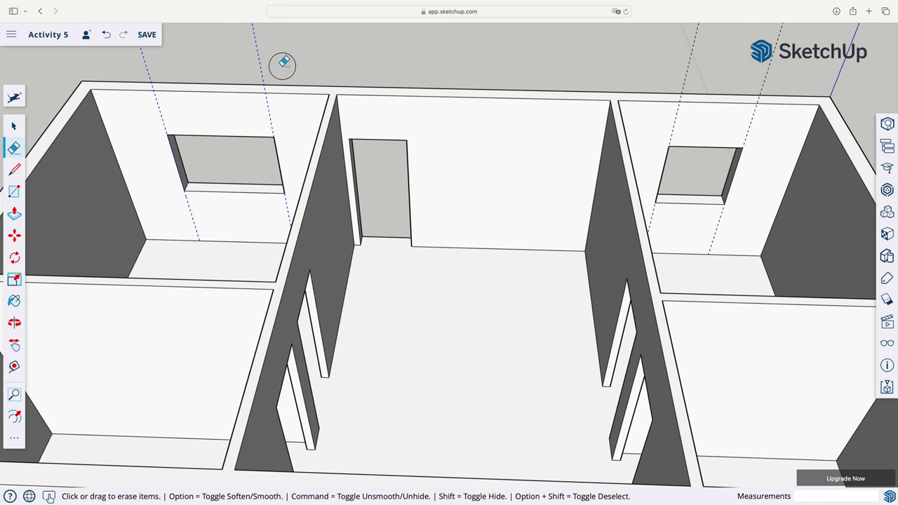
left_click_drag(683, 71, 798, 74)
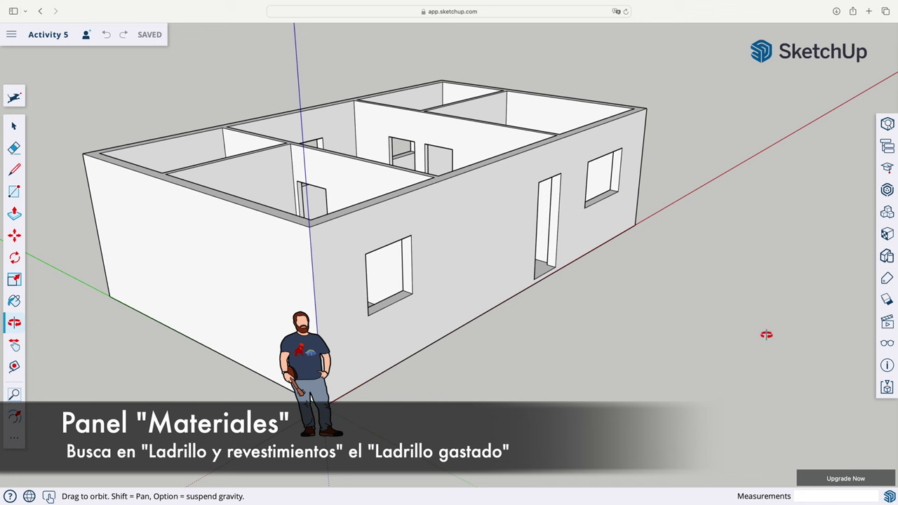
Select Brick Tumbled from Brick, Cladding and Siding and paint the left exterior wall.
left_click(886, 235)
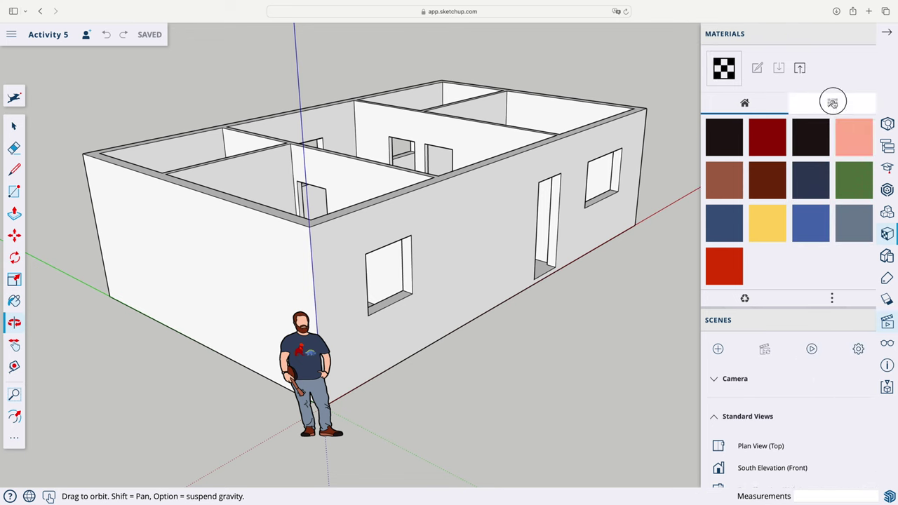
left_click(832, 103)
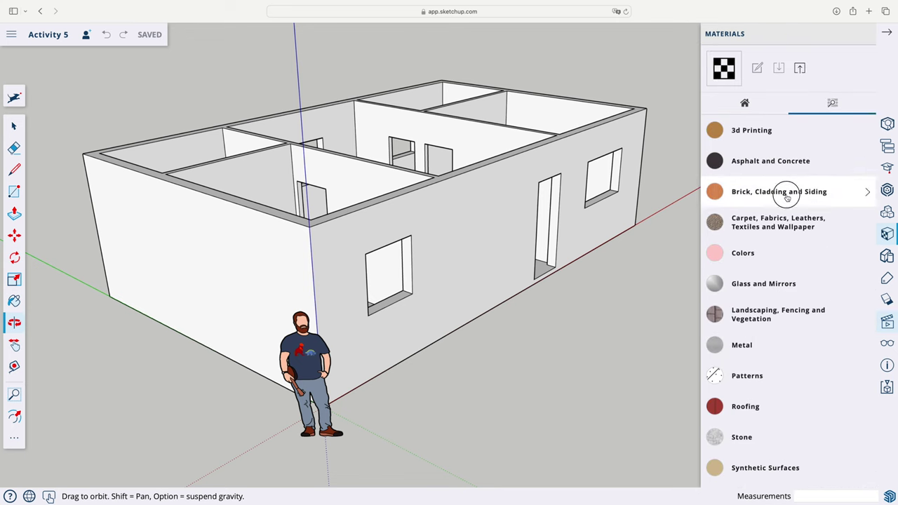
left_click(787, 197)
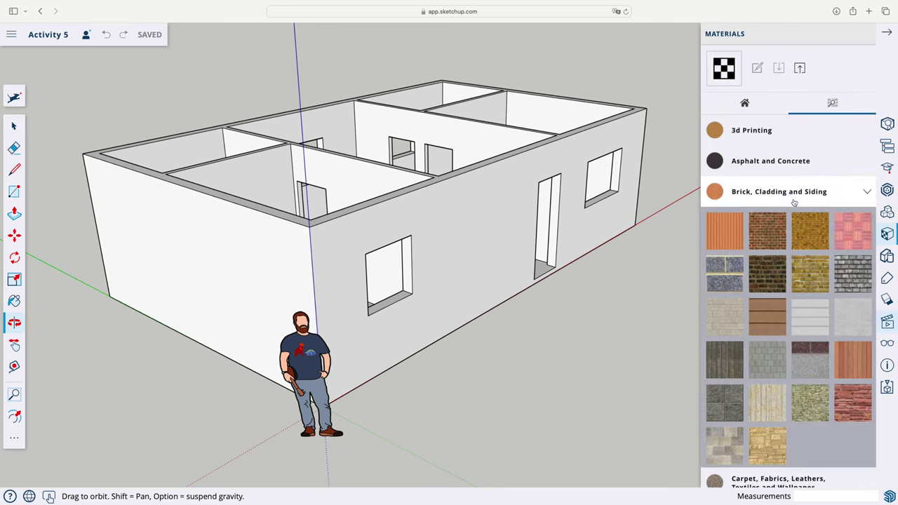
left_click(854, 273)
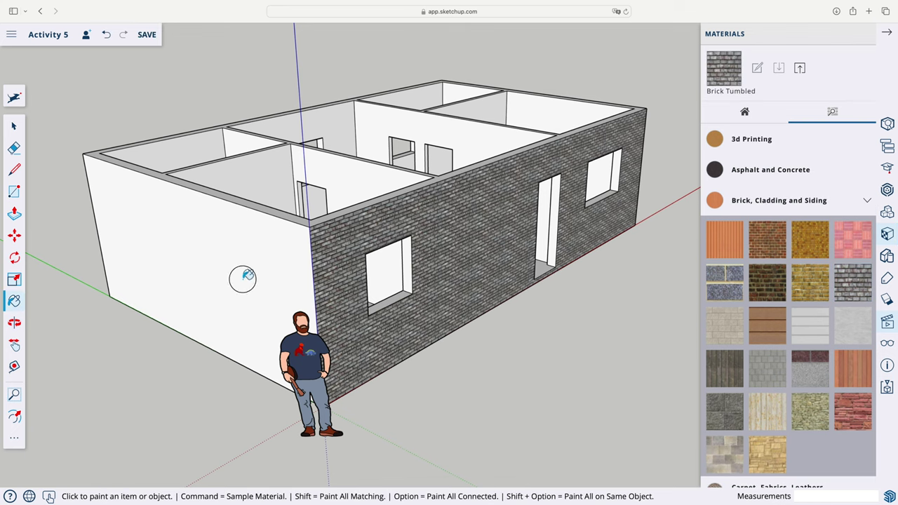
left_click(242, 276)
Orbit around and paint the right and long front exterior walls with Brick Tumbled.
left_click(14, 324)
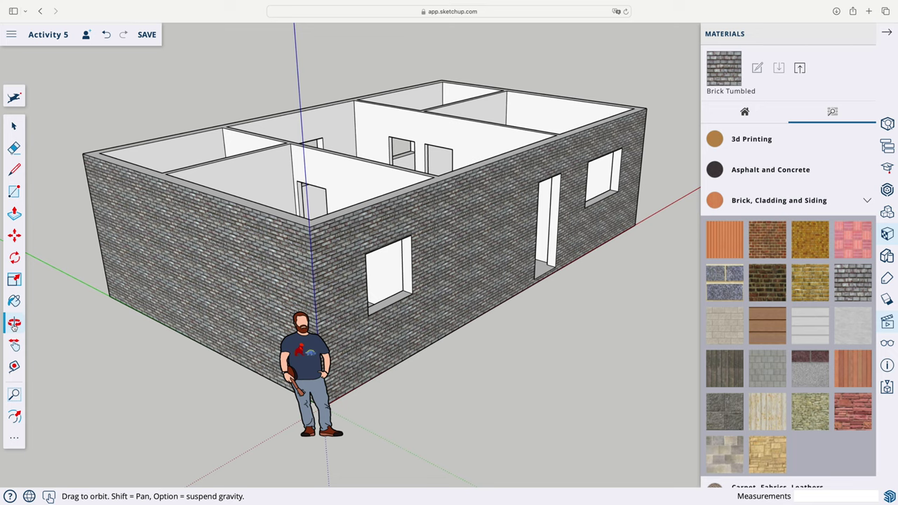
mouse_move(50, 323)
left_mouse_down()
mouse_move(253, 339)
mouse_move(178, 319)
mouse_move(465, 299)
left_mouse_up()
scroll(114, 367, "up", 2)
mouse_move(115, 366)
left_mouse_down()
mouse_move(456, 305)
mouse_move(512, 321)
mouse_move(575, 307)
left_mouse_up()
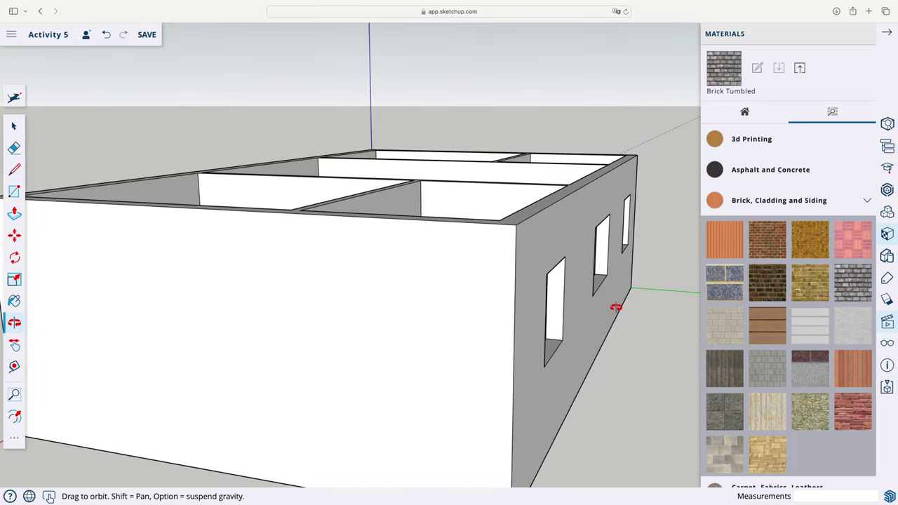
left_click(852, 284)
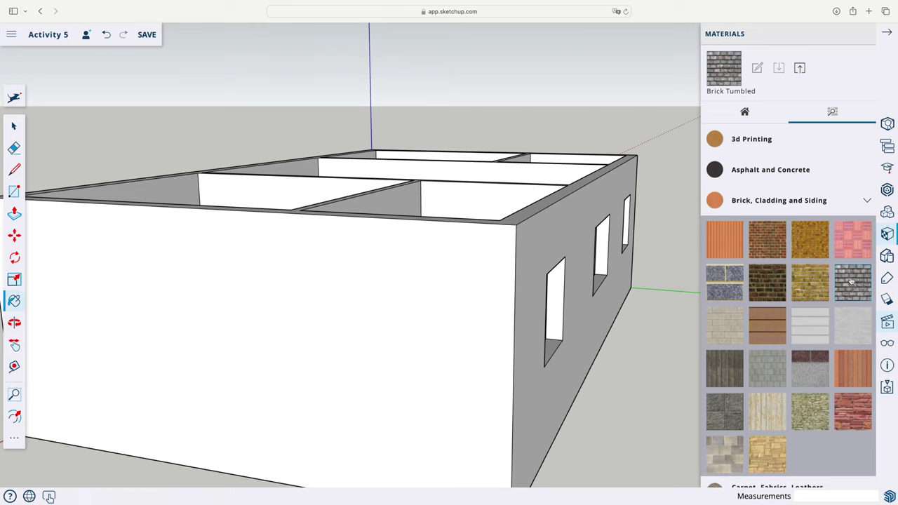
left_click(586, 315)
left_click(453, 329)
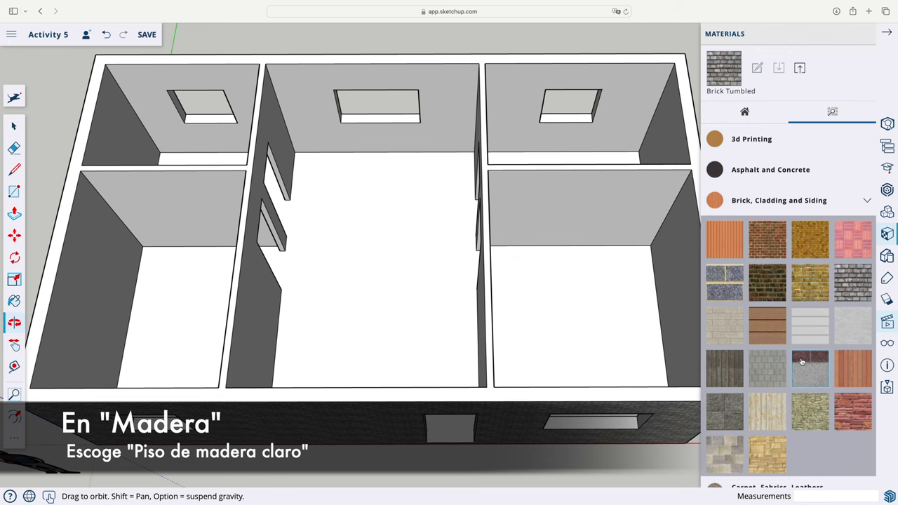
Pick Wood Floor Light from the Wood category and paint the room floors.
scroll(802, 361, "down", 3)
scroll(802, 361, "down", 2)
scroll(802, 361, "down", 2)
scroll(802, 361, "down", 3)
scroll(802, 361, "down", 1)
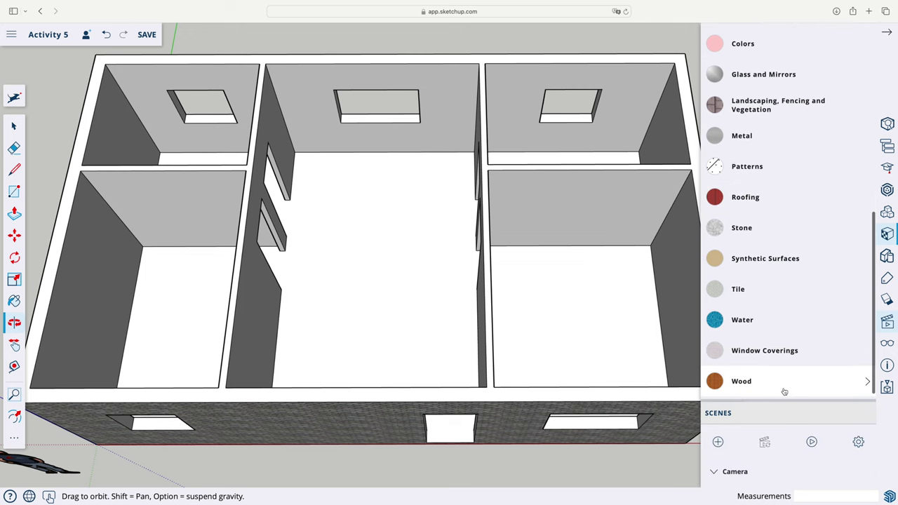
left_click(784, 391)
scroll(784, 391, "down", 3)
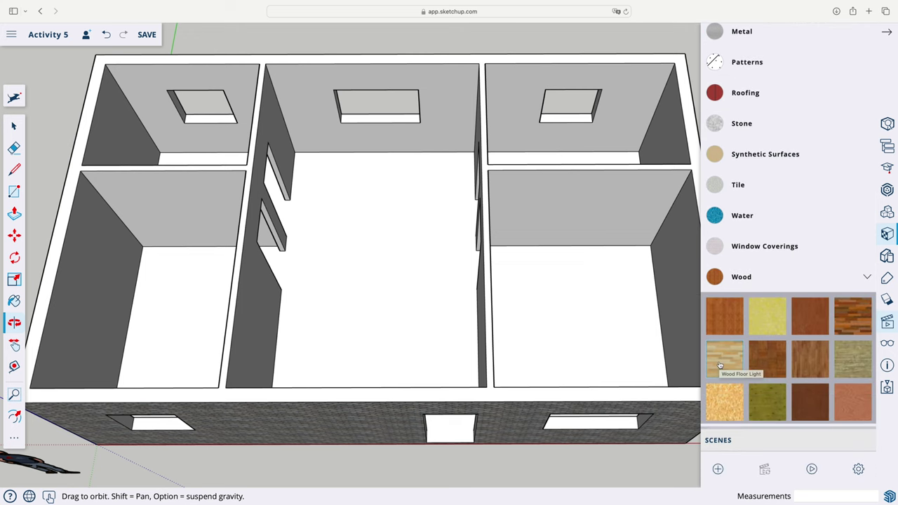
left_click(719, 365)
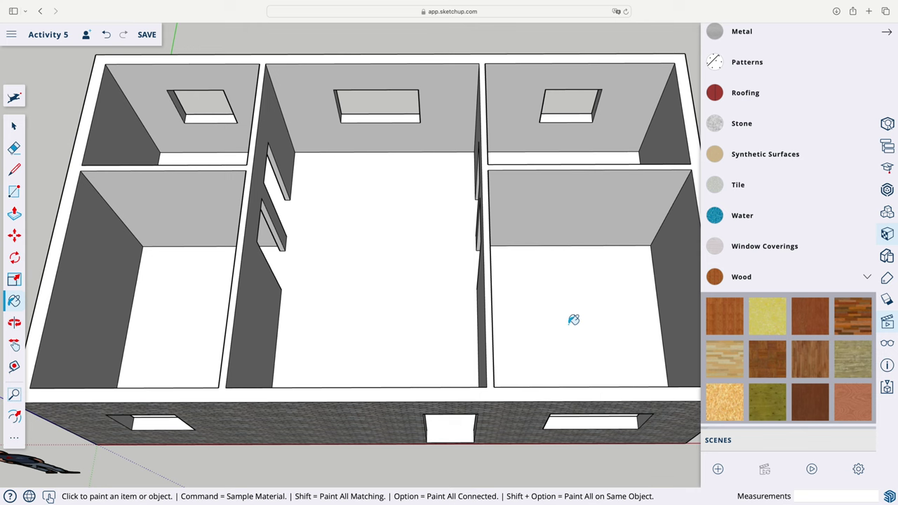
left_click(574, 320)
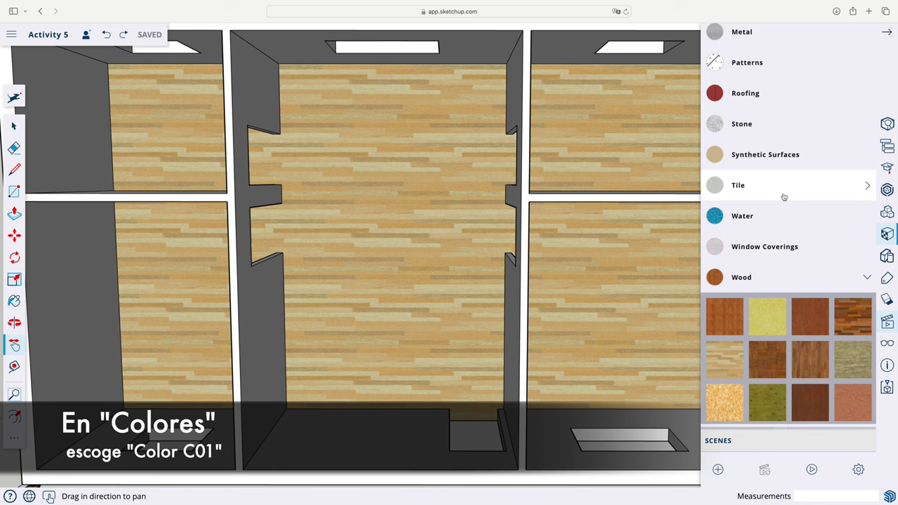
Paint the middle room's inner walls with Color C01 from the Colors swatches.
scroll(782, 195, "up", 2)
scroll(782, 195, "up", 3)
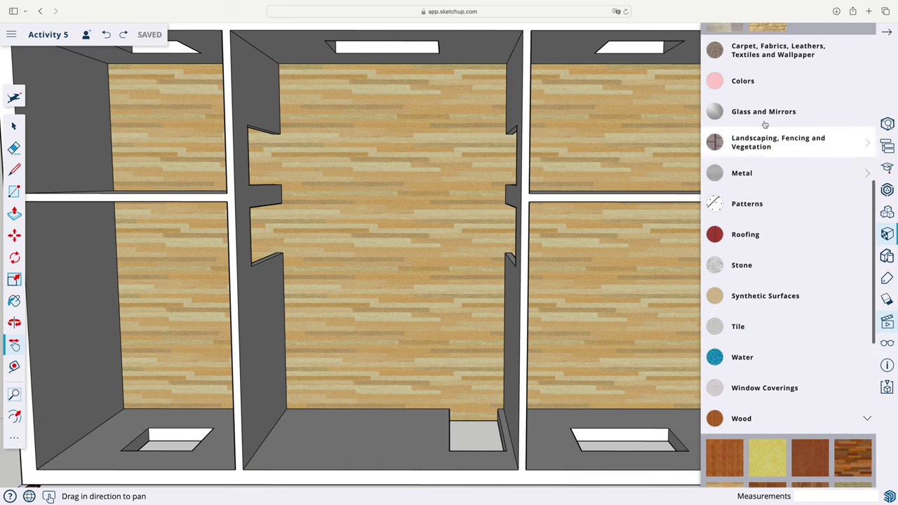
left_click(753, 84)
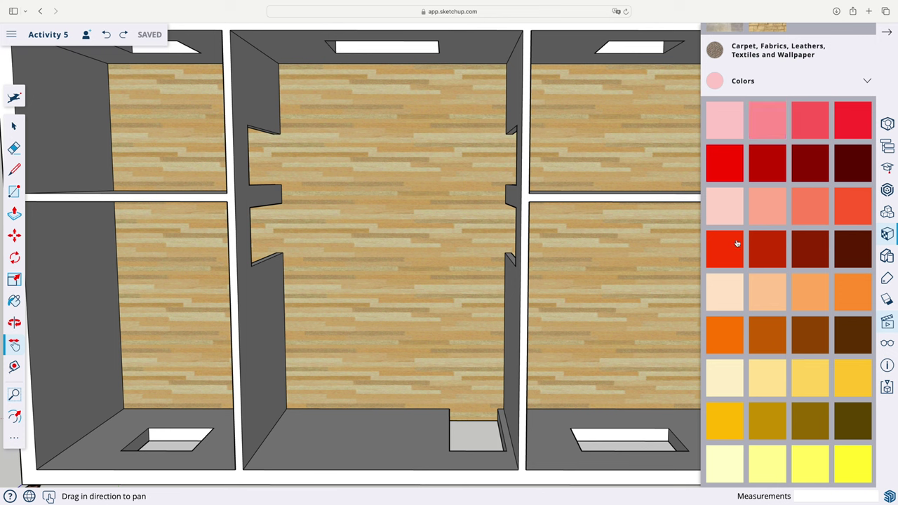
left_click(730, 295)
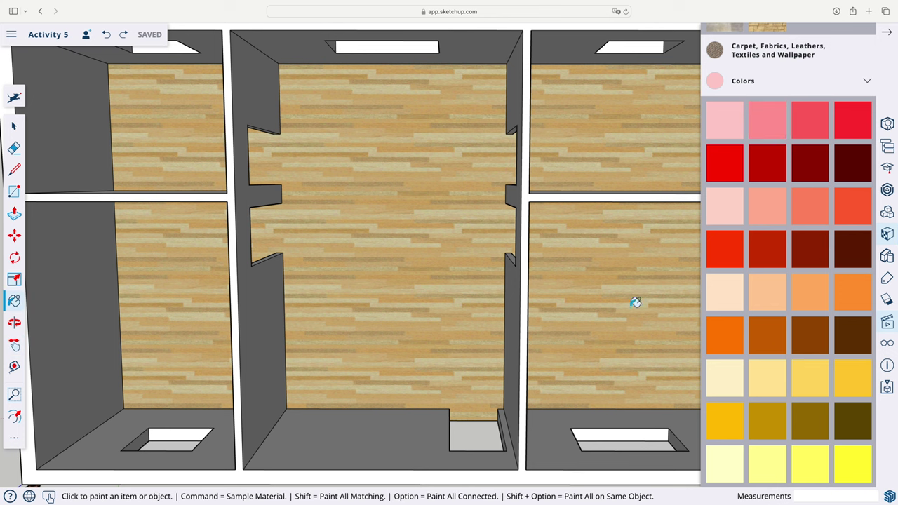
left_click(507, 357)
left_click(345, 433)
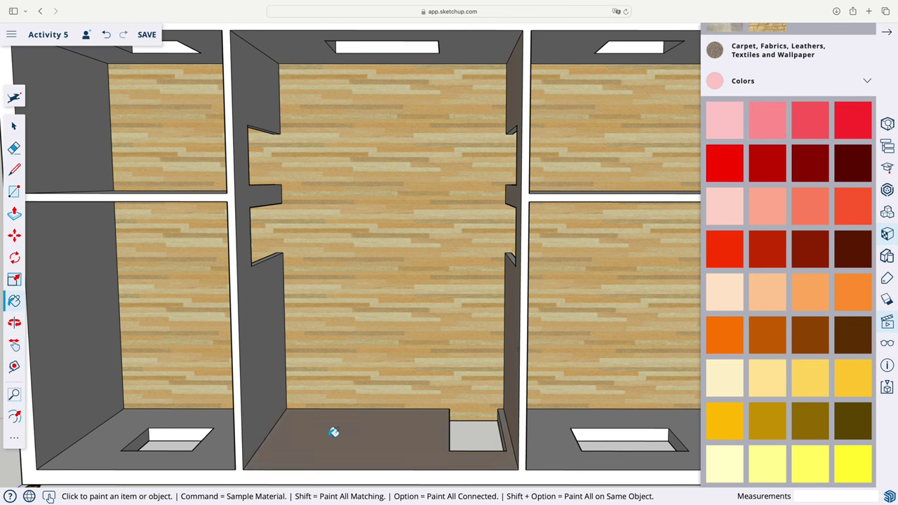
left_click(273, 269)
left_click(313, 49)
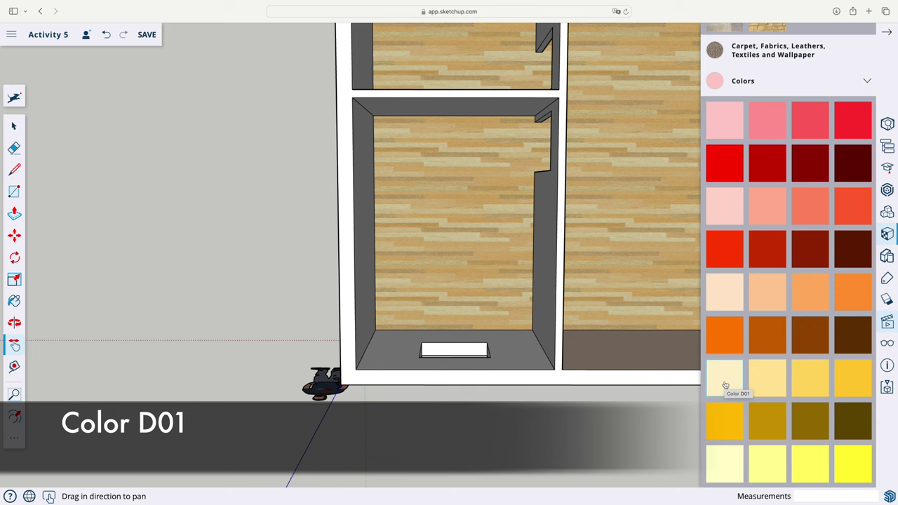
Browse the colour swatches, trying Color D01, pale green and pale cyan.
left_click(725, 385)
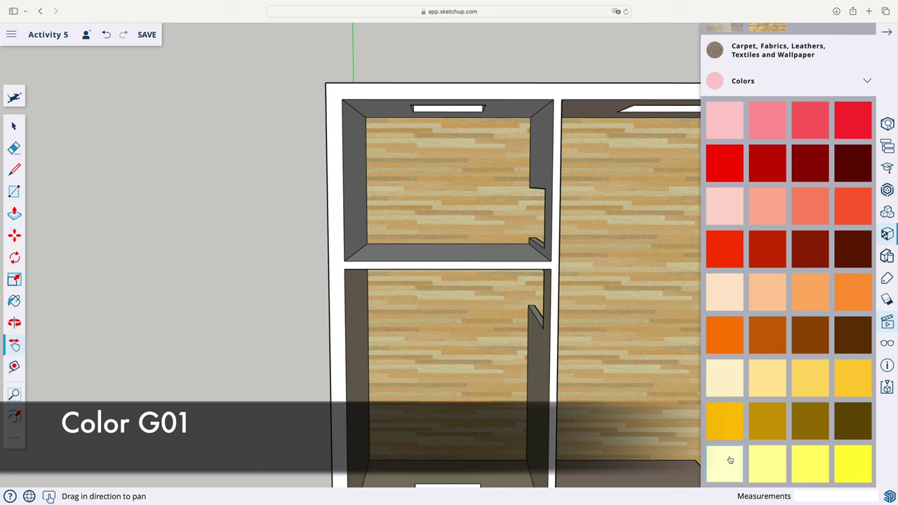
scroll(730, 460, "down", 2)
scroll(730, 460, "down", 4)
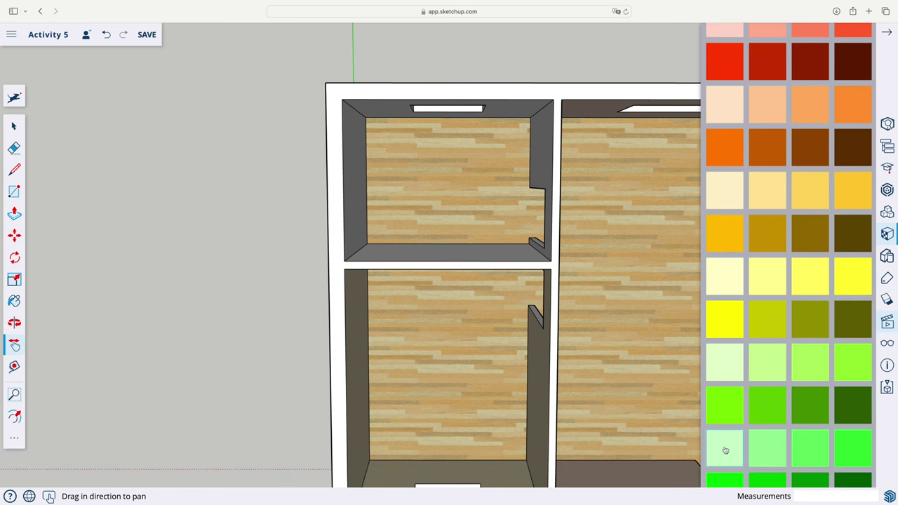
left_click(725, 451)
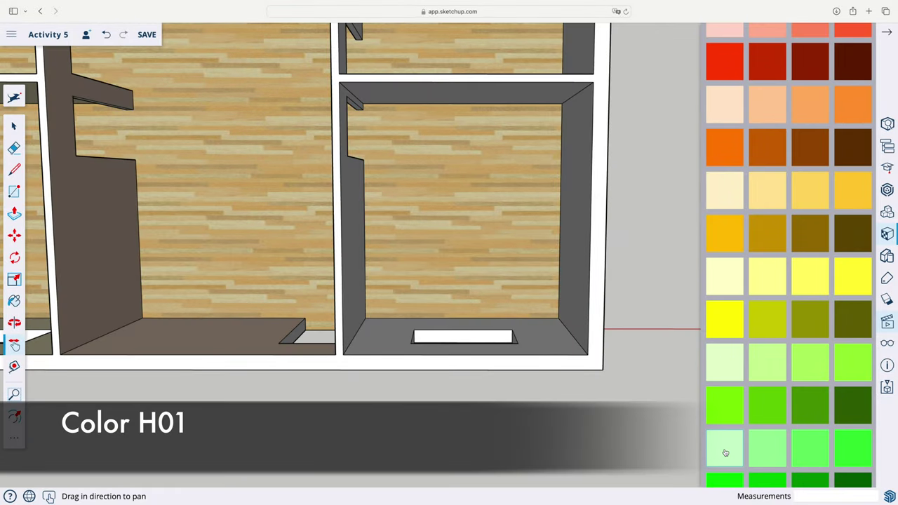
scroll(725, 452, "down", 2)
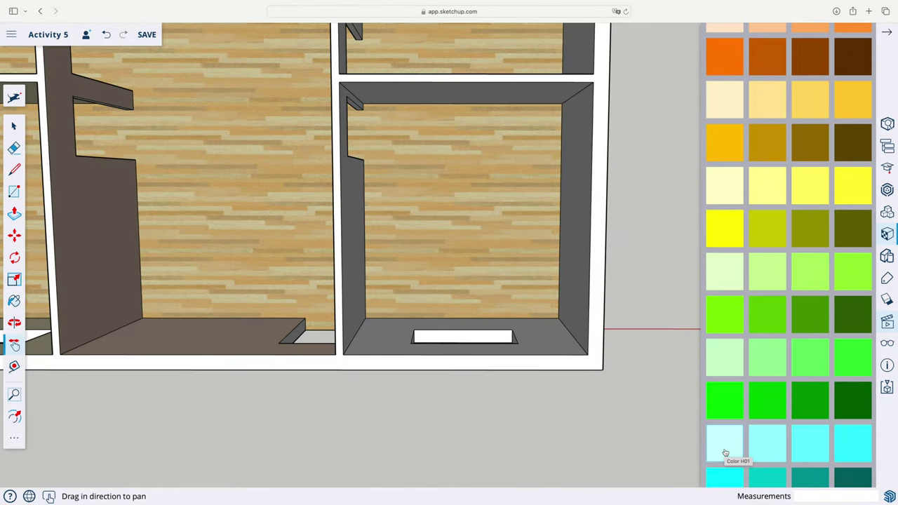
left_click(726, 453)
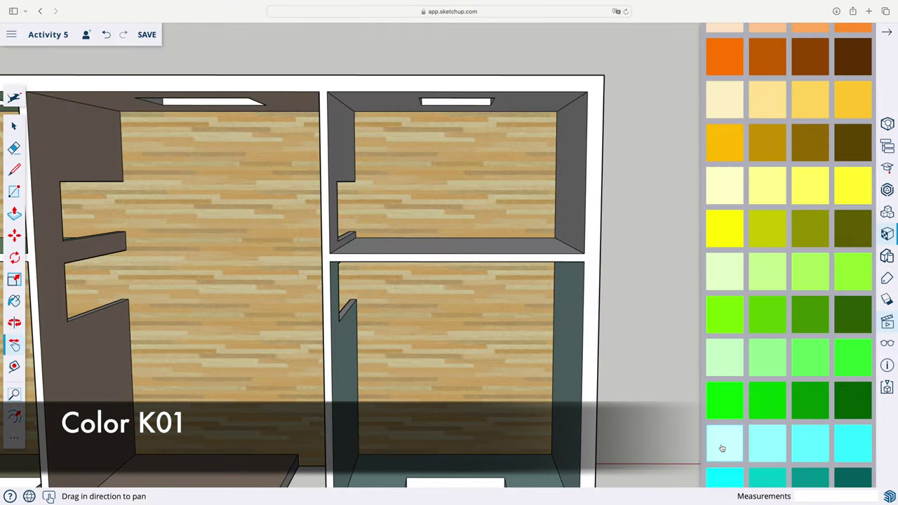
scroll(722, 447, "down", 3)
scroll(723, 448, "down", 3)
scroll(722, 448, "down", 3)
scroll(722, 448, "down", 3)
scroll(722, 448, "down", 3)
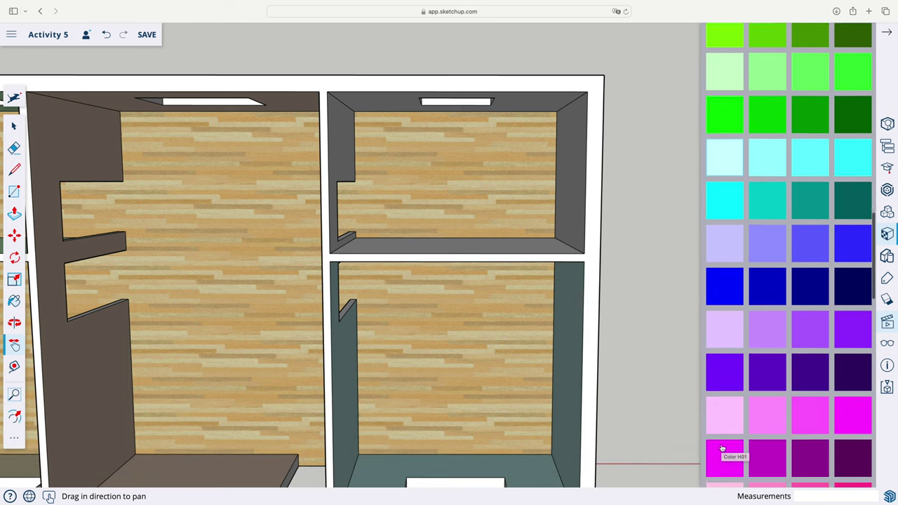
scroll(722, 449, "down", 1)
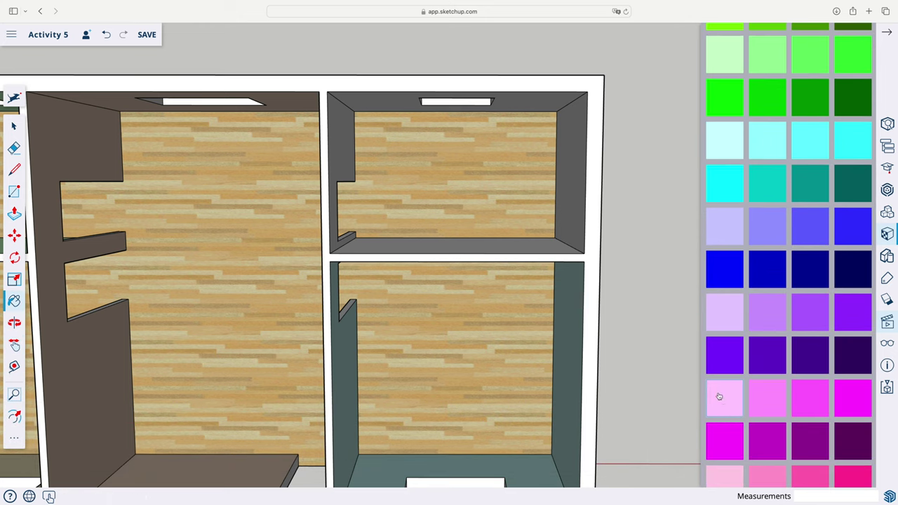
Paint the upper room's four inner walls pale pink and close the palette.
left_click(723, 399)
left_click(574, 212)
left_click(534, 242)
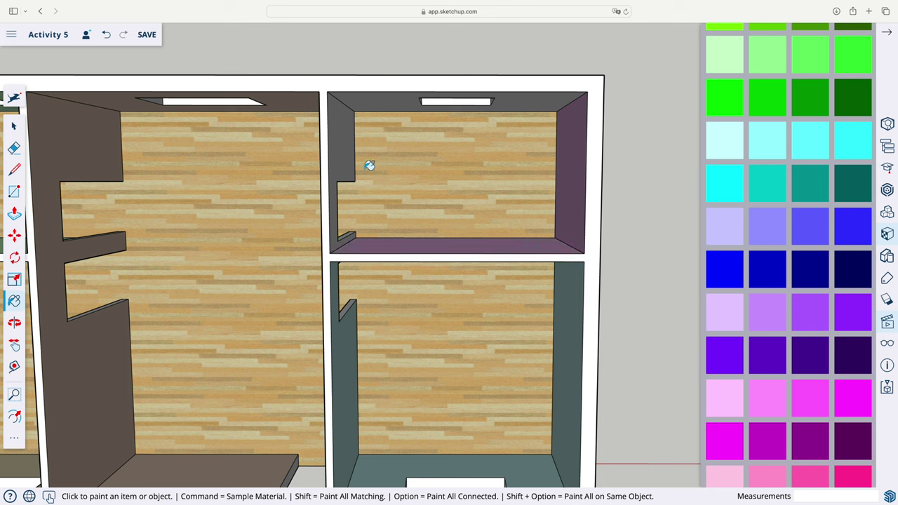
left_click(348, 148)
left_click(379, 99)
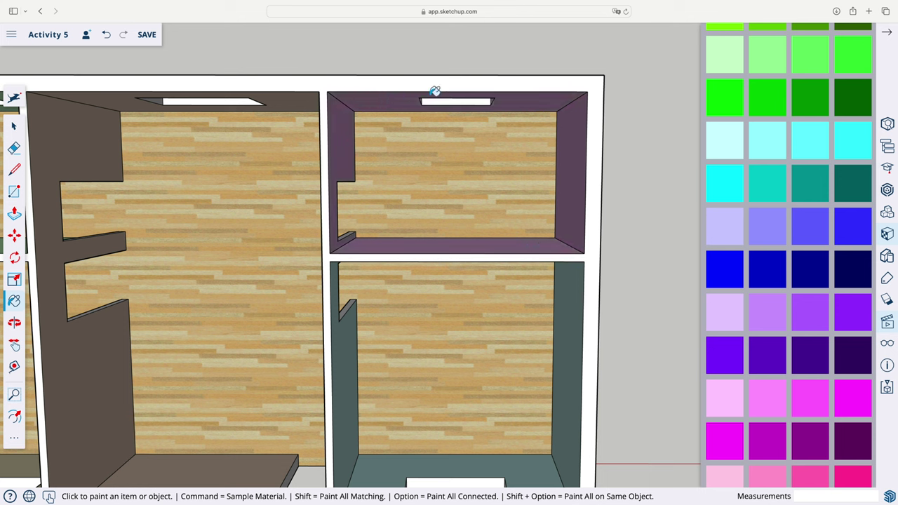
left_click(887, 36)
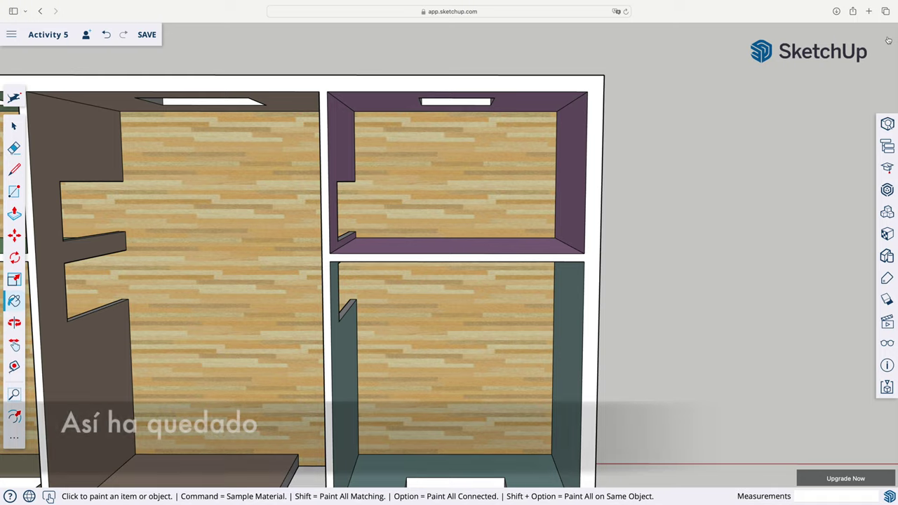
left_click(14, 345)
Orbit into a 3D view and draw a rectangle pane across the large window opening.
mouse_move(64, 357)
left_mouse_down()
mouse_move(271, 278)
mouse_move(291, 295)
left_mouse_up()
scroll(292, 296, "down", 2)
key("o")
mouse_move(365, 421)
left_mouse_down()
mouse_move(682, 375)
mouse_move(524, 402)
left_mouse_up()
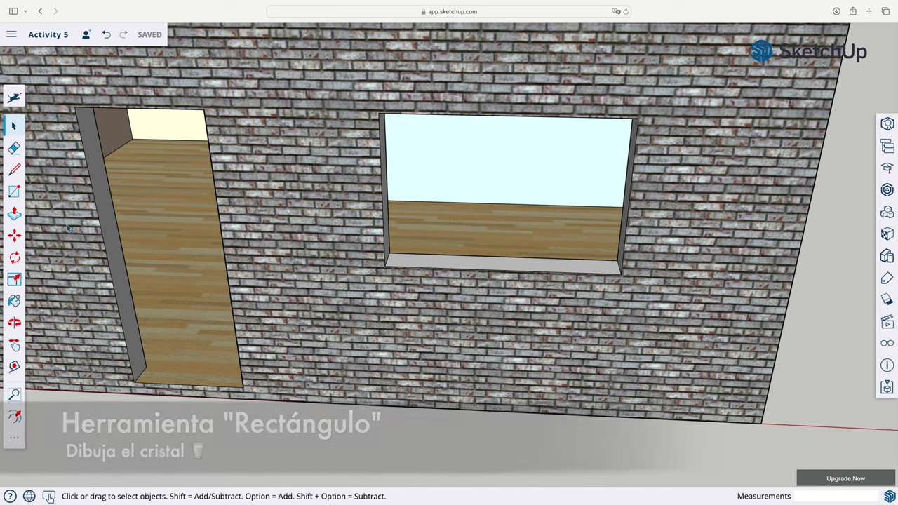
left_click(14, 191)
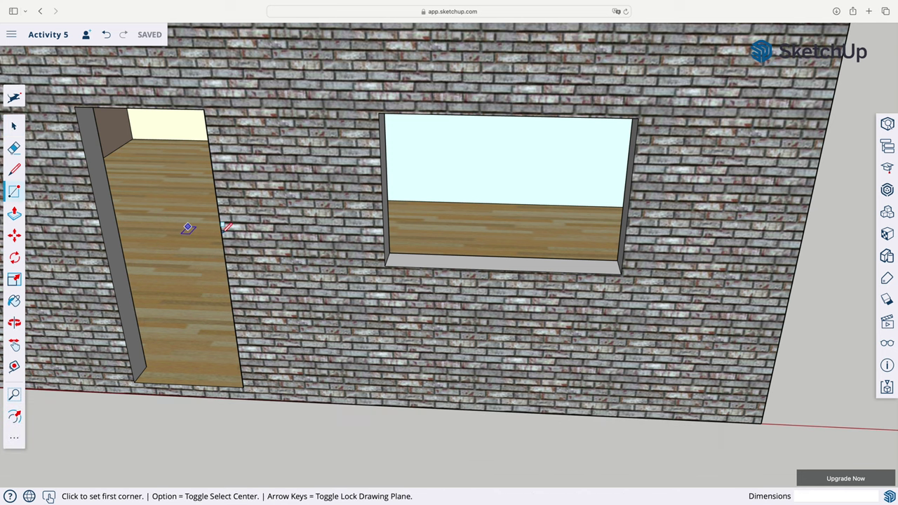
left_click(385, 266)
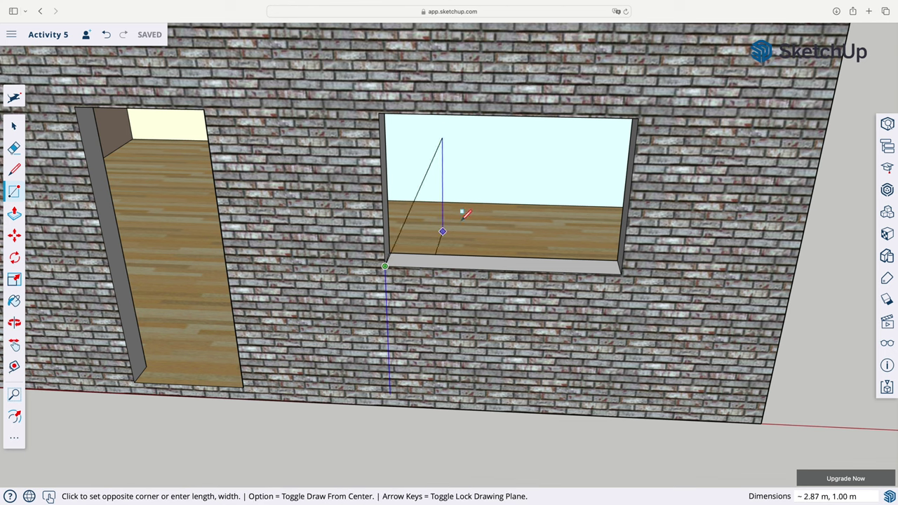
left_click(638, 117)
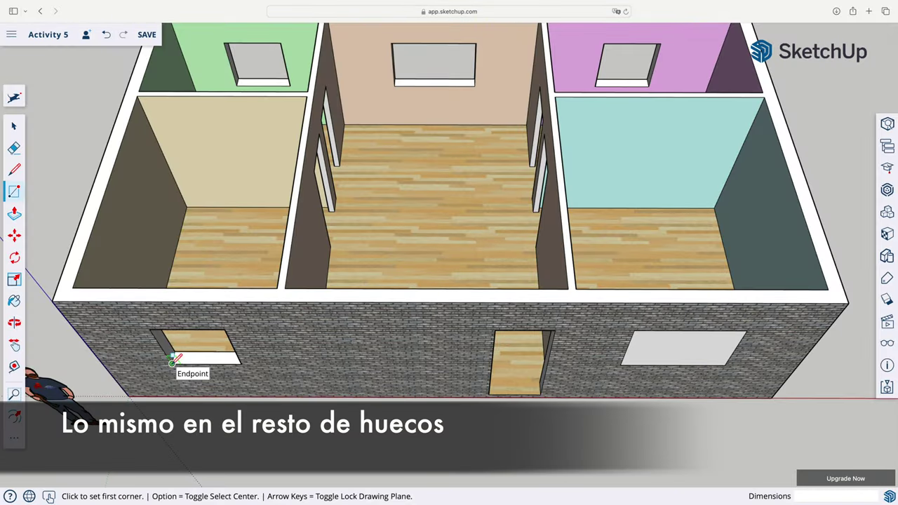
Draw rectangle panes across the front-left, green, peach and pink rooms' windows.
left_click(172, 362)
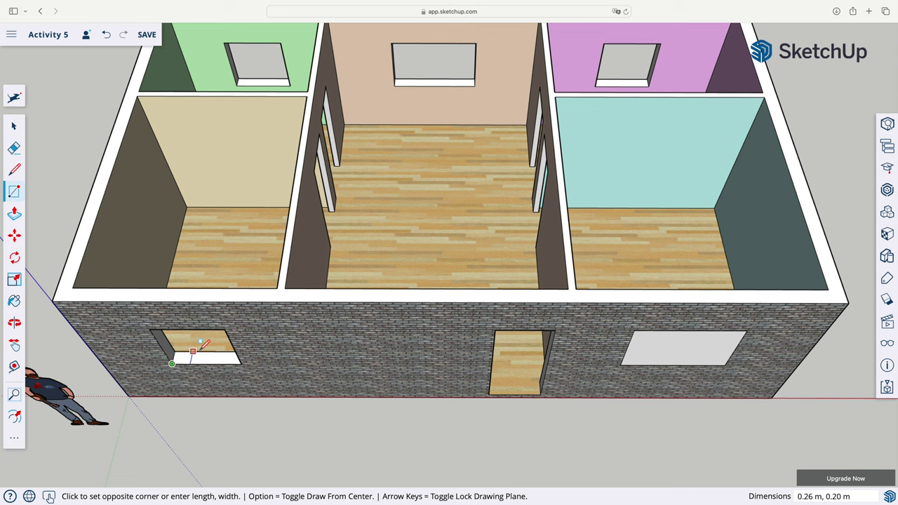
left_click(226, 320)
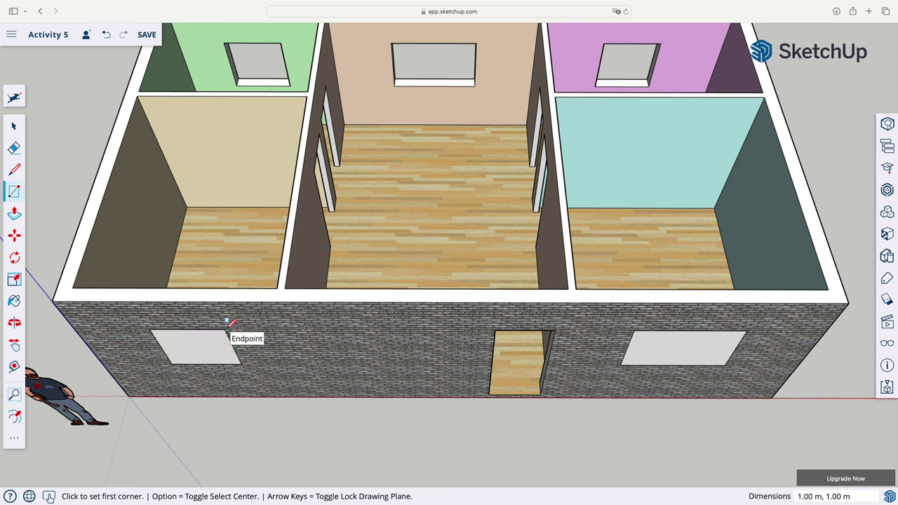
left_click(237, 85)
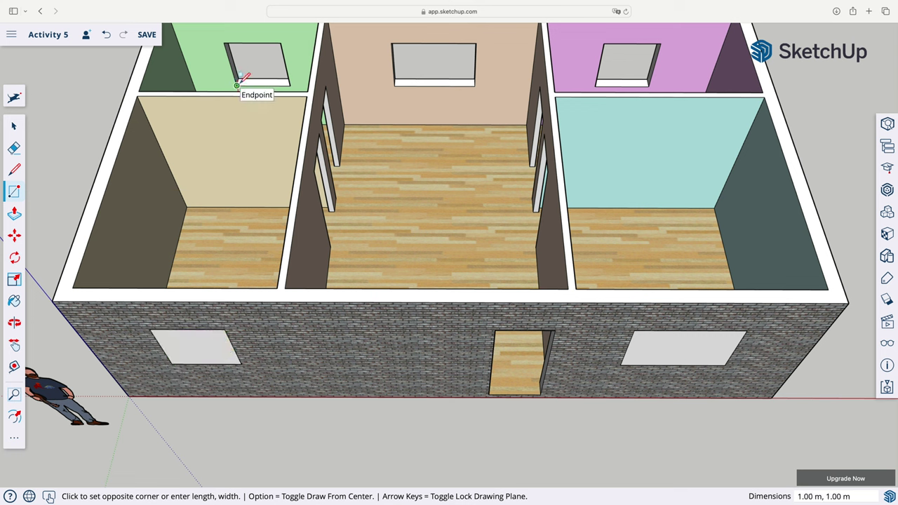
left_click(281, 42)
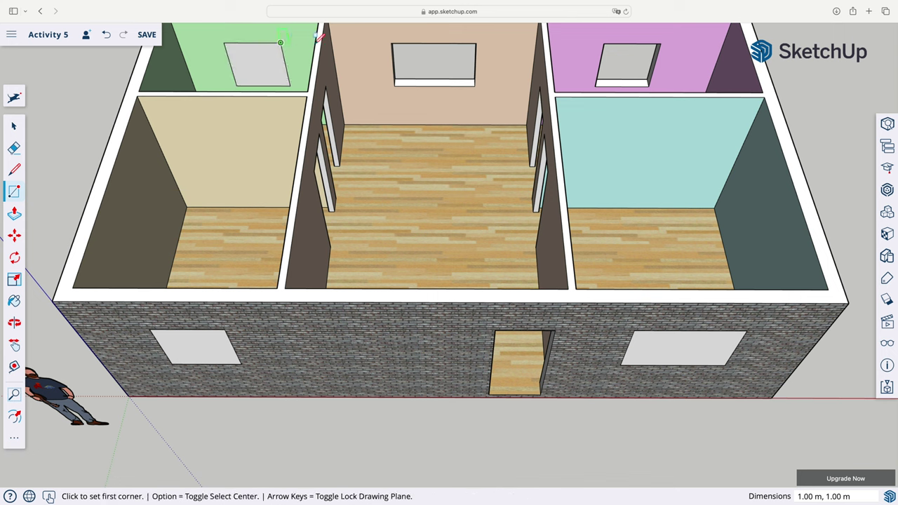
left_click(395, 85)
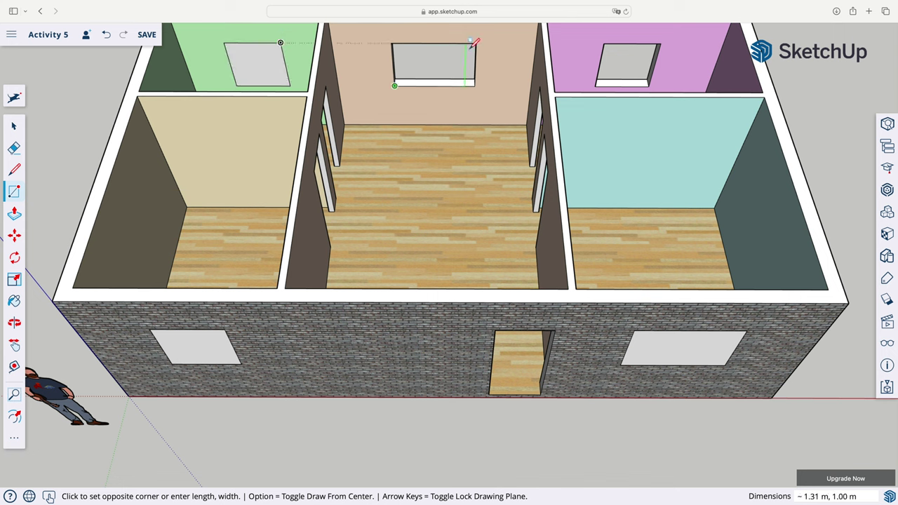
left_click(475, 43)
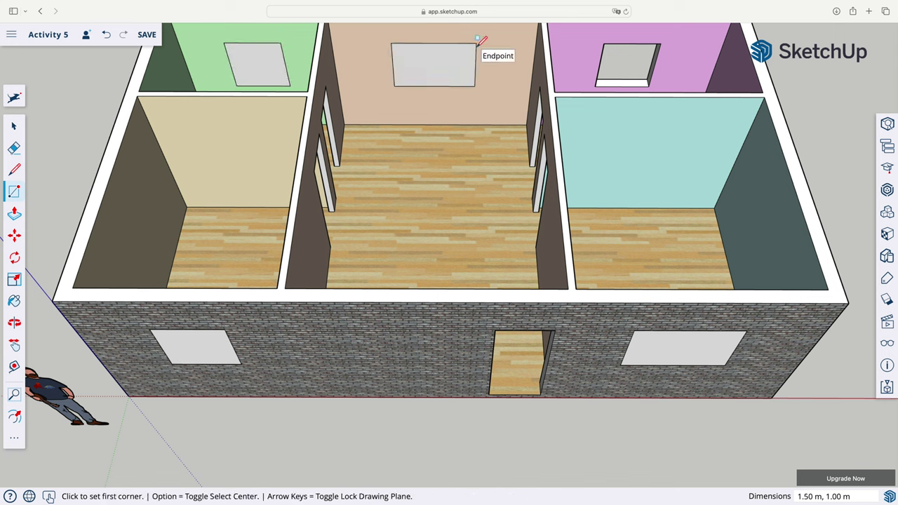
left_click(596, 86)
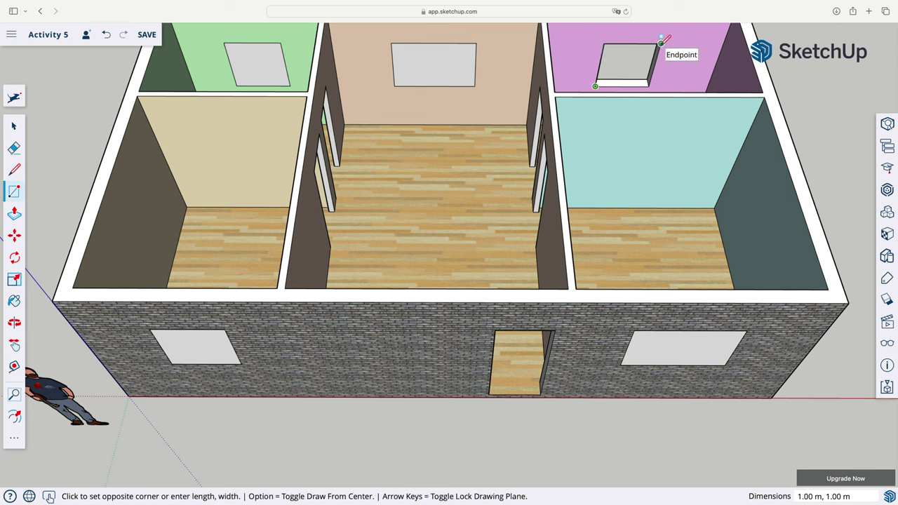
left_click(662, 42)
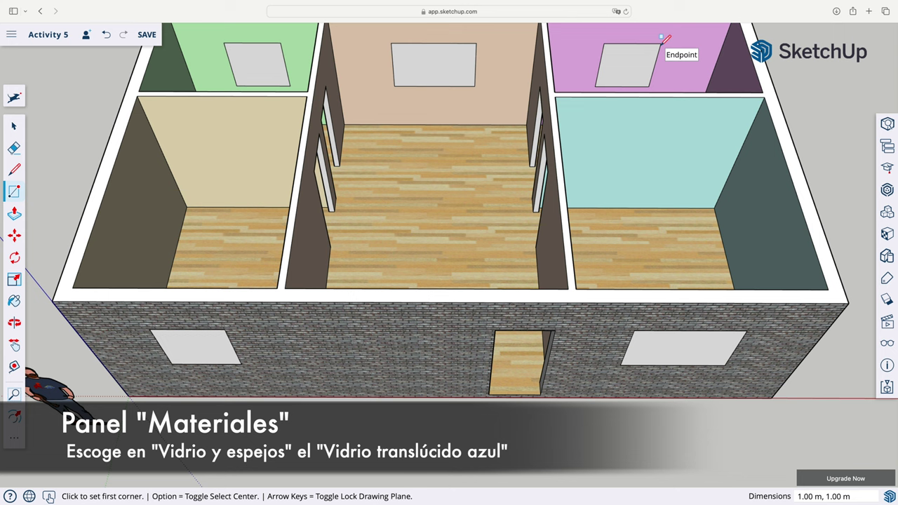
Select the blue glass material from the Glass and Mirrors category.
left_click(886, 235)
scroll(840, 237, "down", 5)
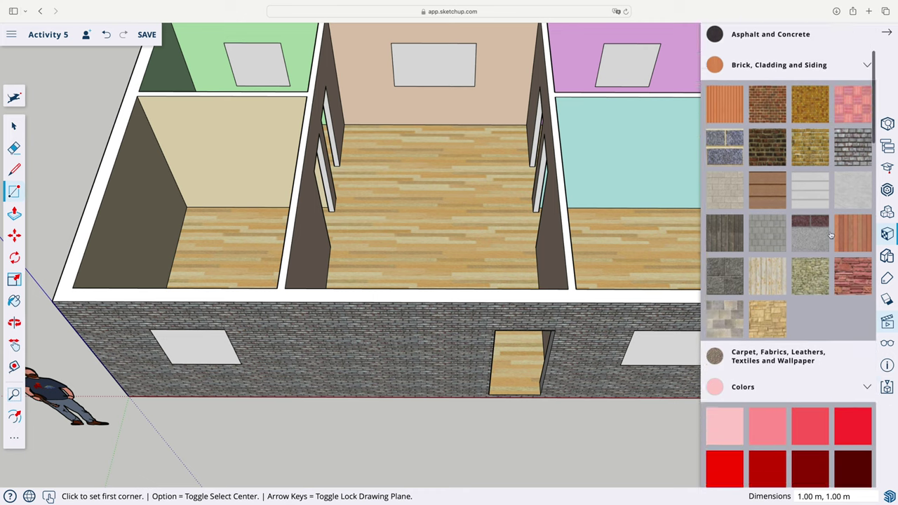
scroll(838, 237, "down", 5)
scroll(835, 237, "down", 5)
scroll(833, 237, "down", 5)
scroll(831, 236, "down", 3)
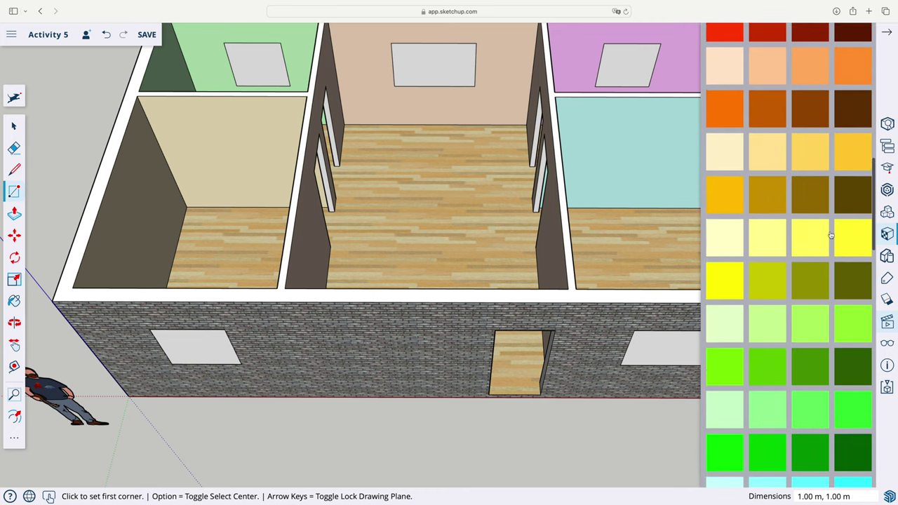
scroll(831, 237, "down", 3)
scroll(830, 236, "down", 3)
scroll(831, 237, "down", 4)
scroll(831, 236, "down", 3)
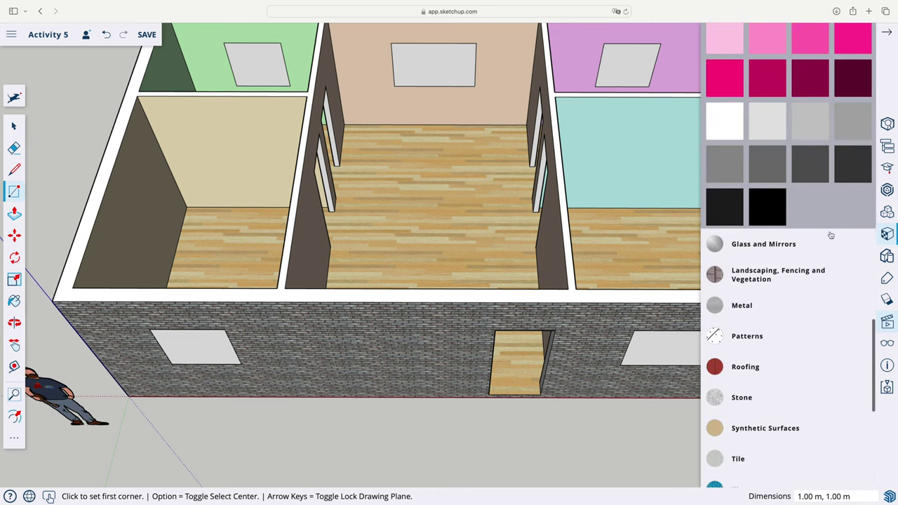
left_click(798, 243)
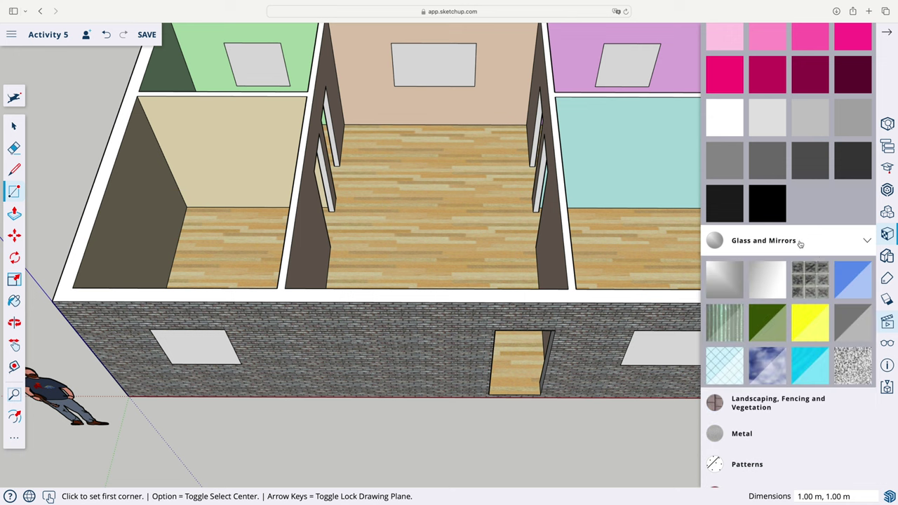
left_click(854, 283)
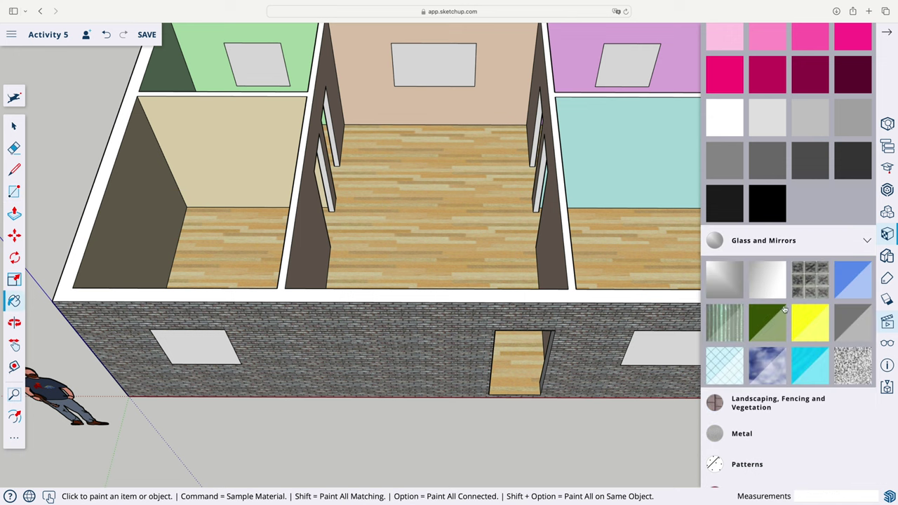
Paint all five window panes with blue glass and close the materials library.
left_click(663, 344)
left_click(633, 69)
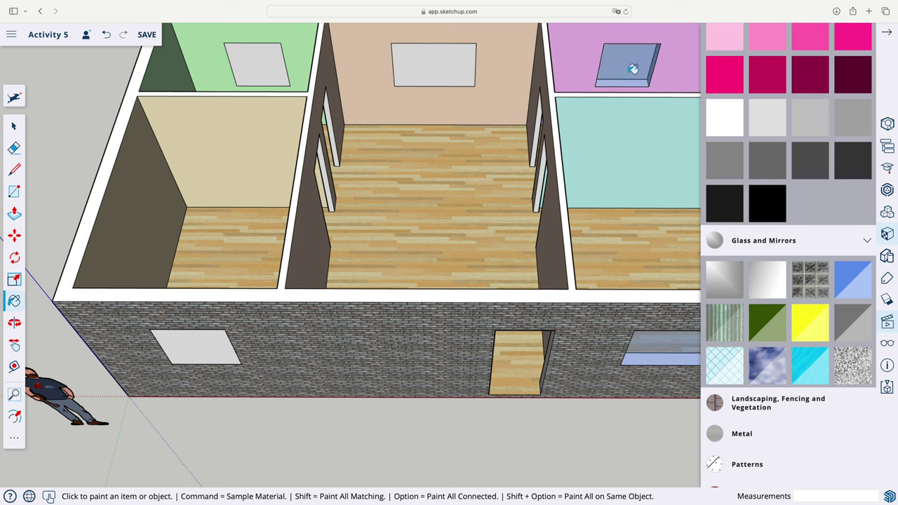
left_click(443, 64)
left_click(271, 65)
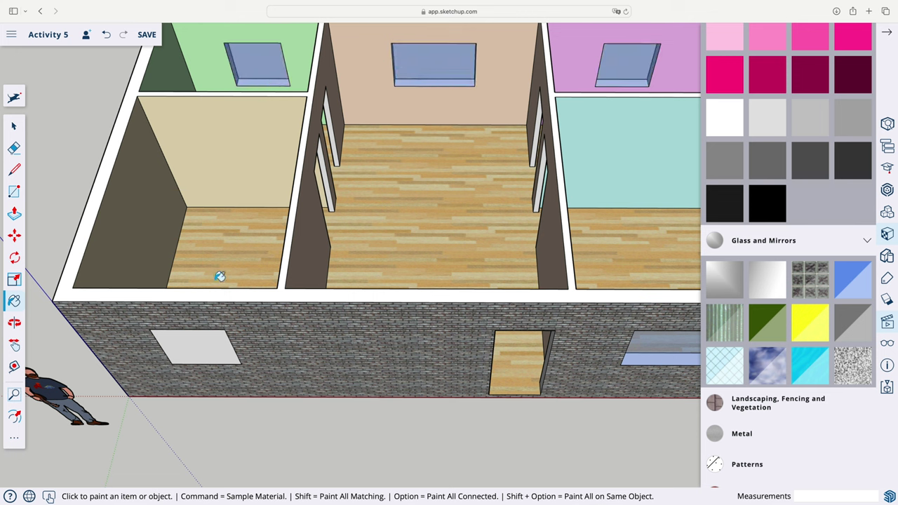
left_click(207, 339)
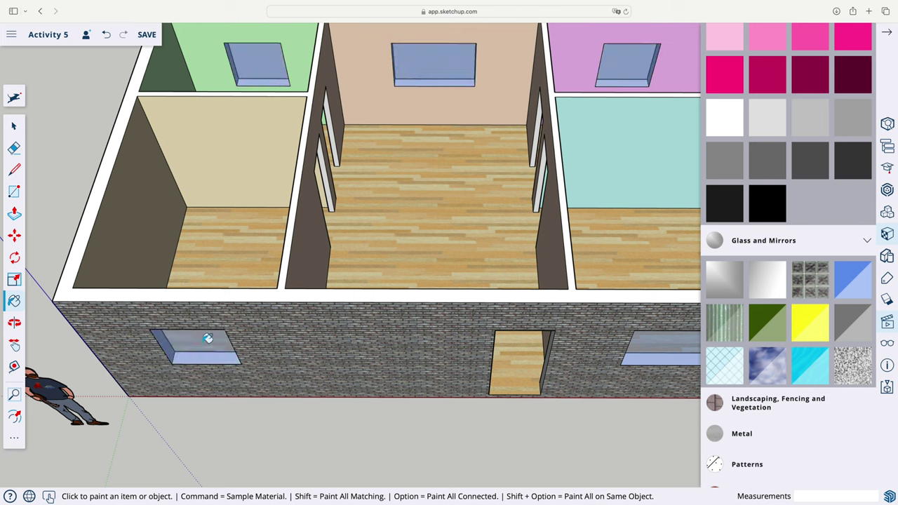
left_click(890, 31)
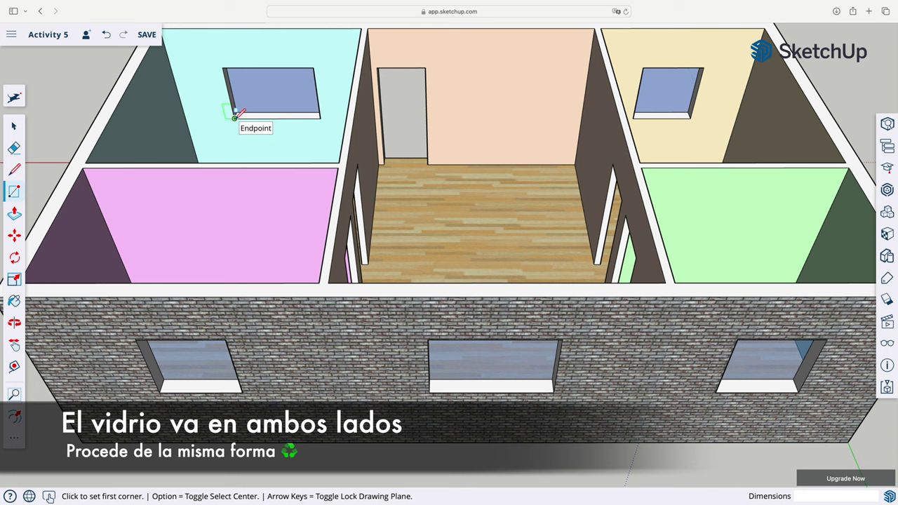
Draw white pane faces over the cyan and yellow rooms' window openings.
left_click(234, 118)
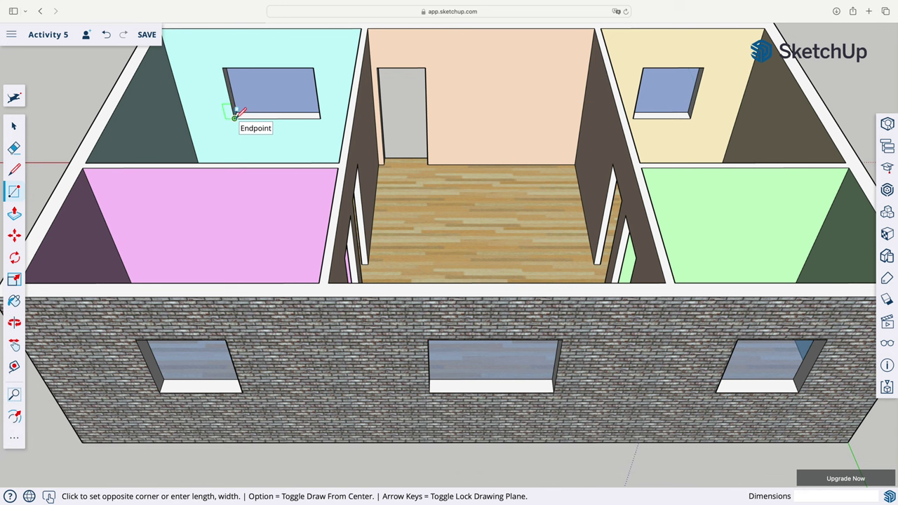
left_click(314, 68)
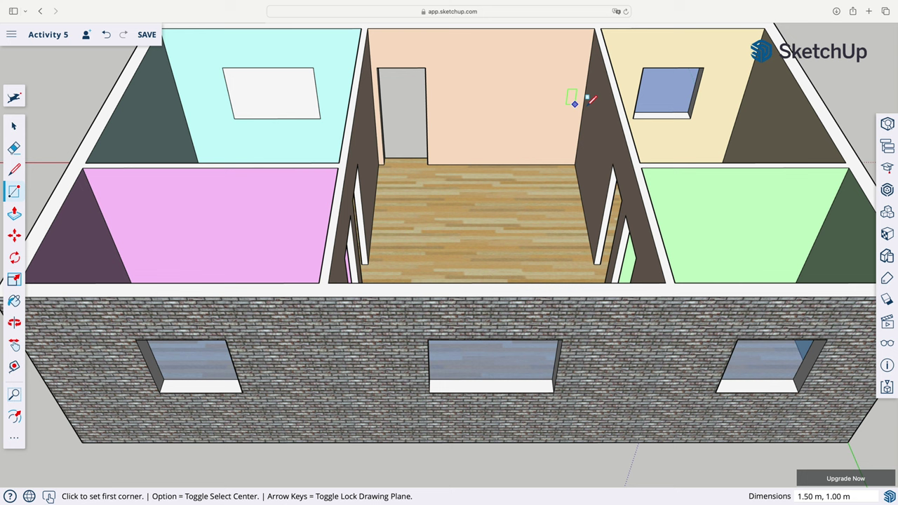
left_click(633, 118)
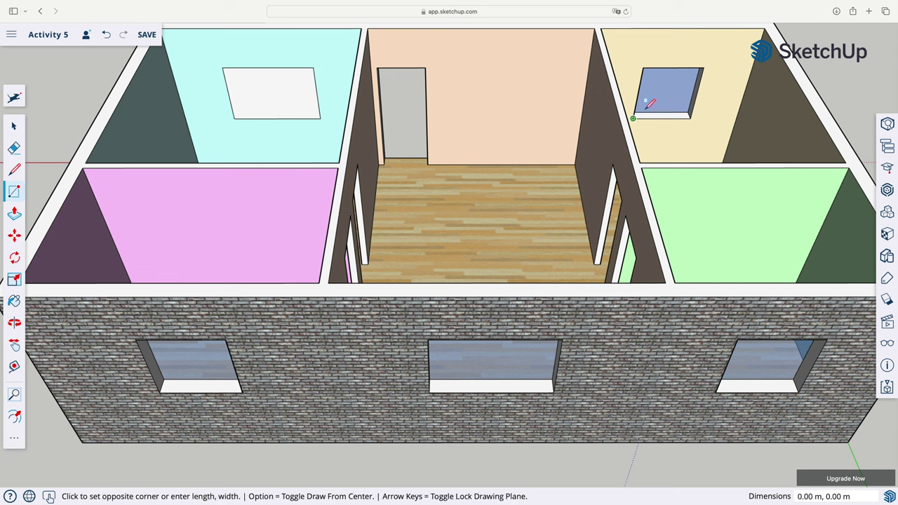
left_click(704, 67)
Cover the right, middle and left front windows with faces, then open Materials.
left_click(716, 392)
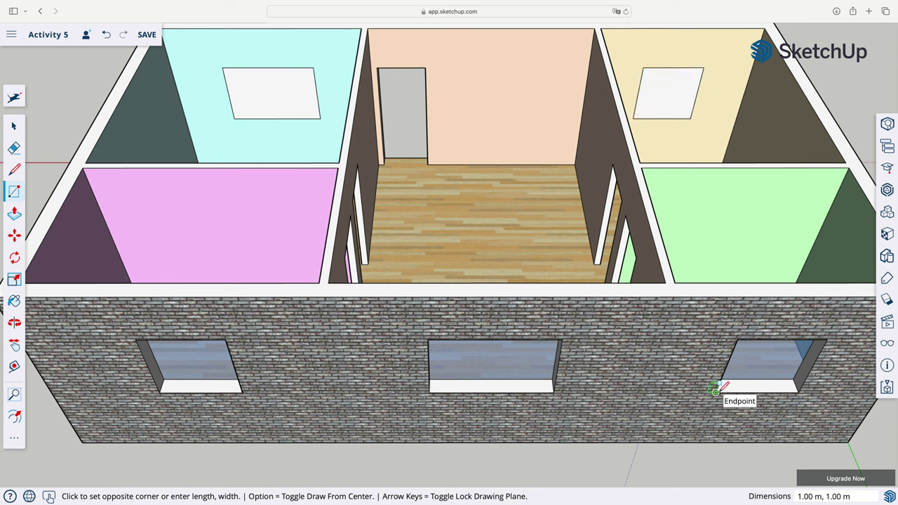
left_click(826, 341)
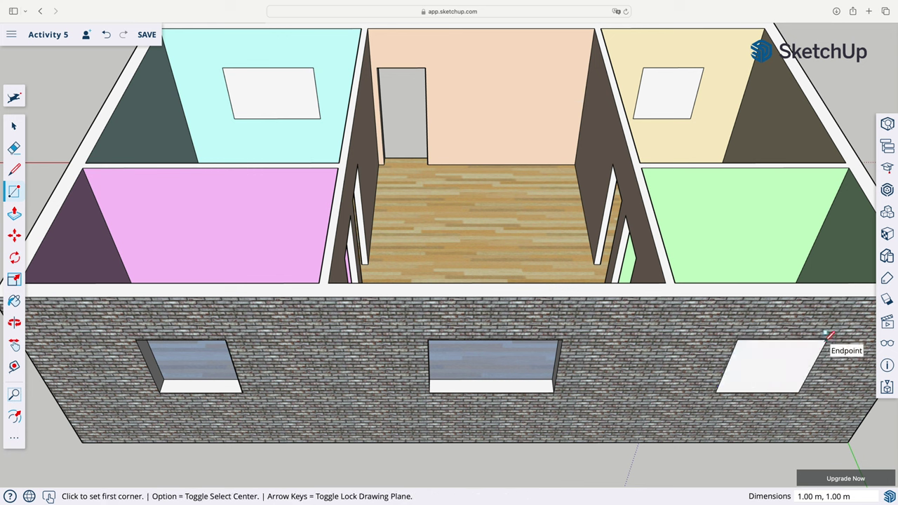
left_click(561, 341)
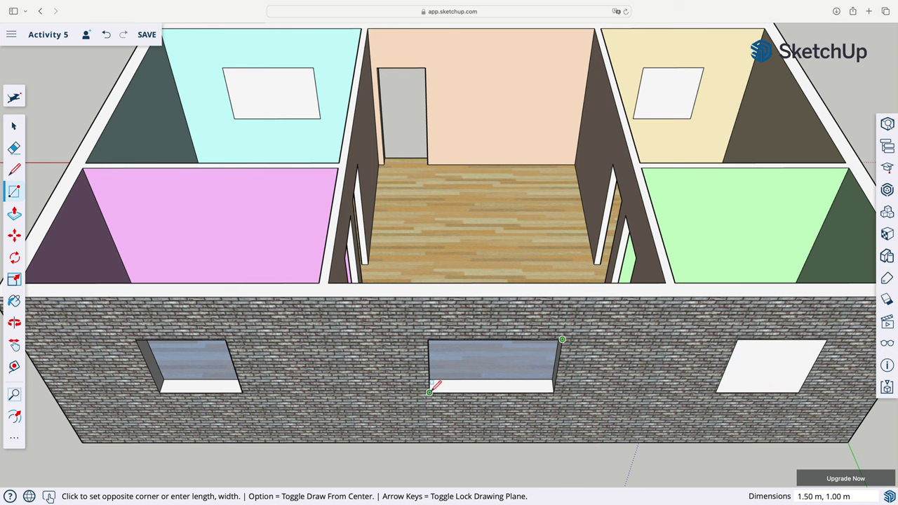
left_click(430, 388)
left_click(242, 392)
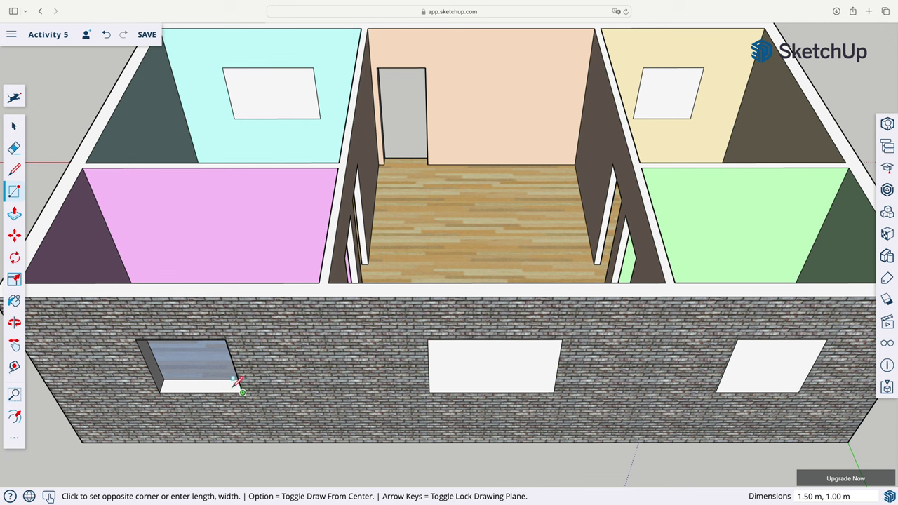
left_click(137, 341)
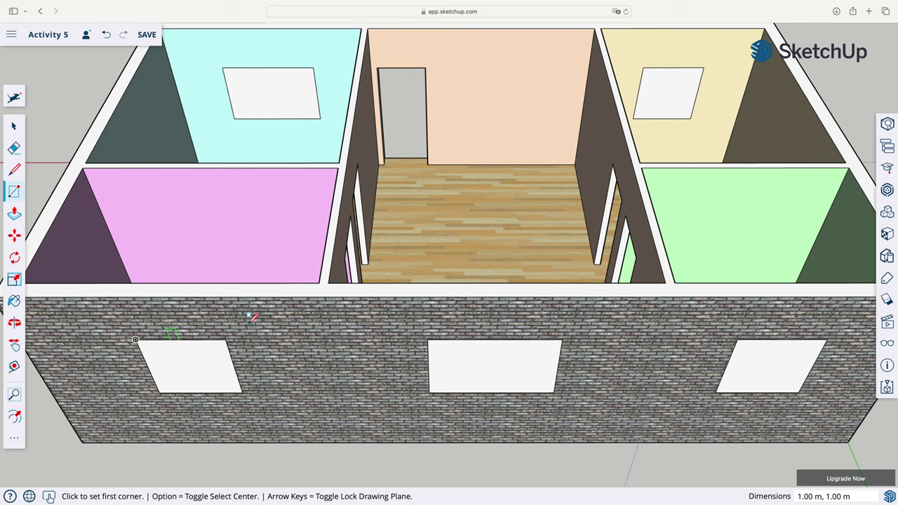
left_click(887, 233)
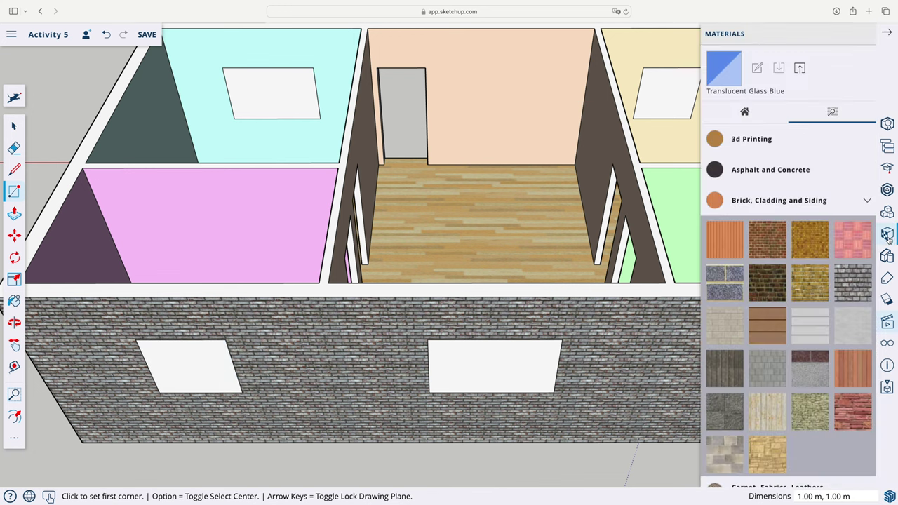
Select the Translucent Glass Blue material from Glass and Mirrors.
scroll(845, 204, "down", 1)
scroll(838, 200, "down", 5)
scroll(834, 195, "down", 5)
scroll(828, 191, "down", 5)
scroll(831, 196, "down", 5)
scroll(842, 211, "down", 2)
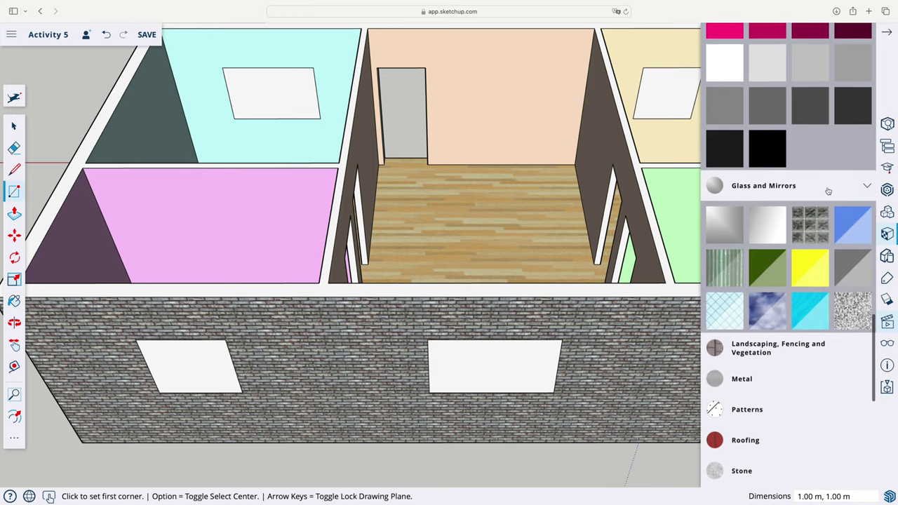
left_click(853, 220)
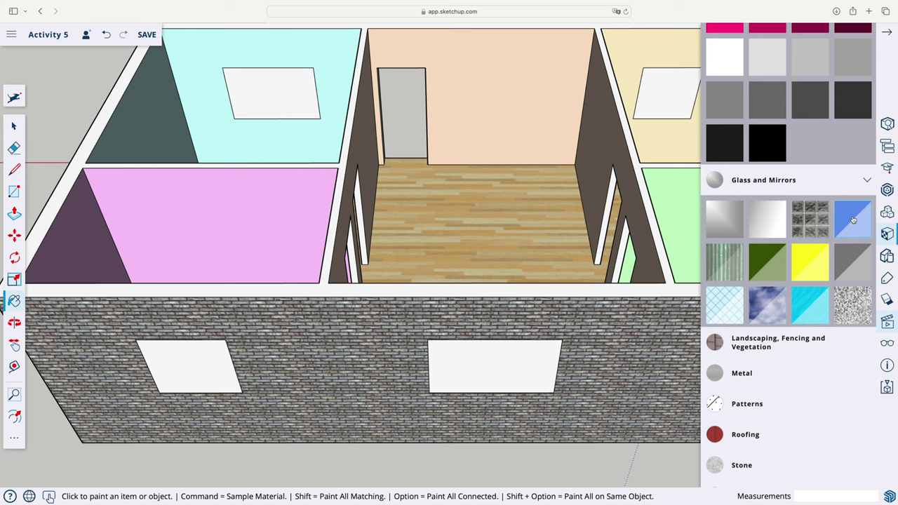
left_click(887, 32)
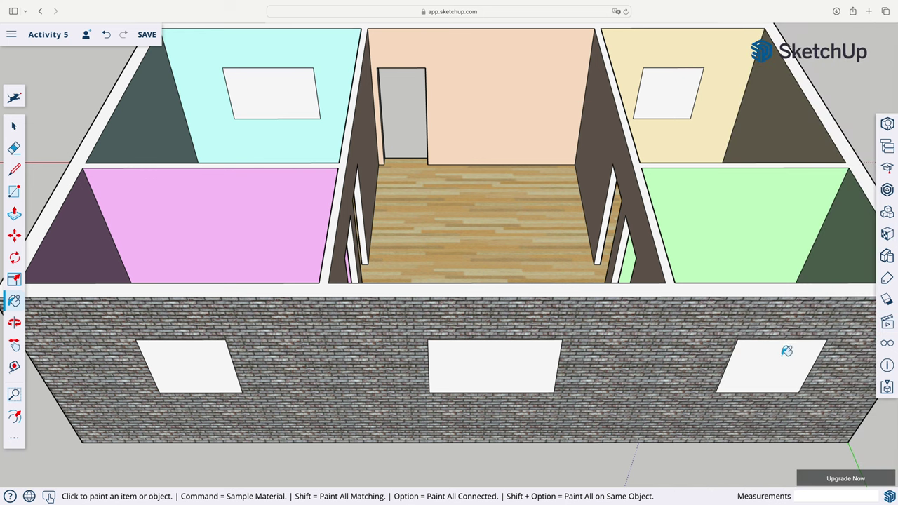
Paint the right front, yellow room, cyan room, left front and middle front windows with blue glass.
left_click(780, 363)
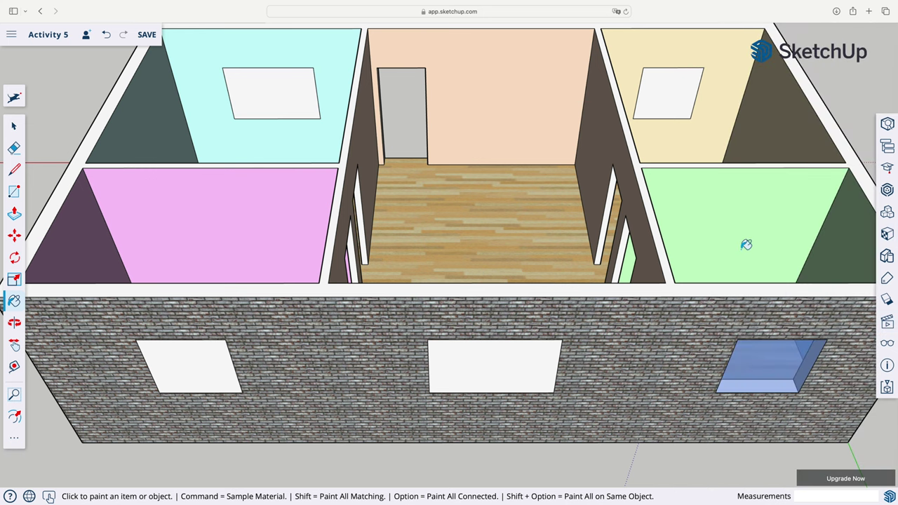
left_click(672, 96)
left_click(292, 95)
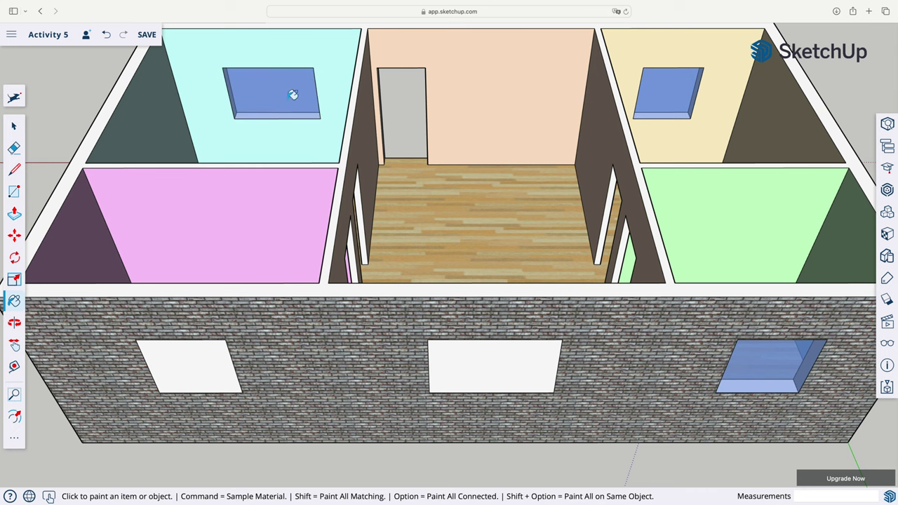
left_click(202, 358)
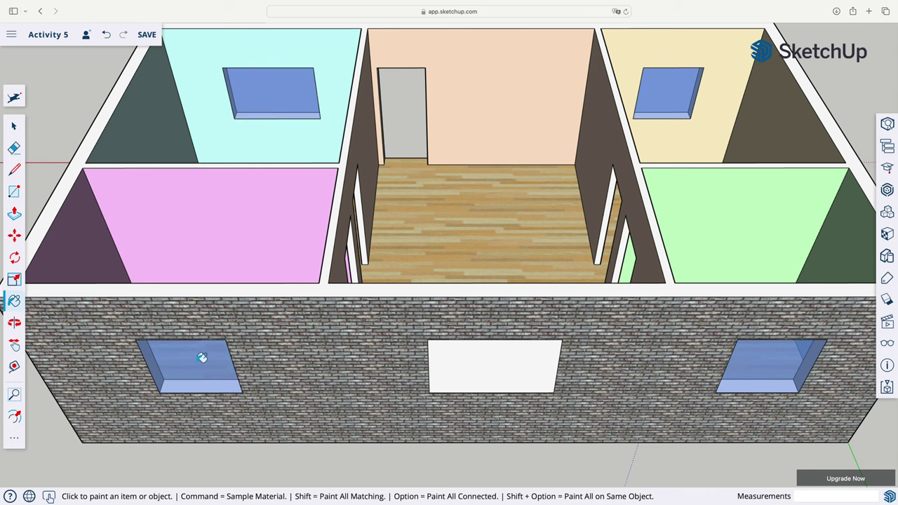
left_click(507, 364)
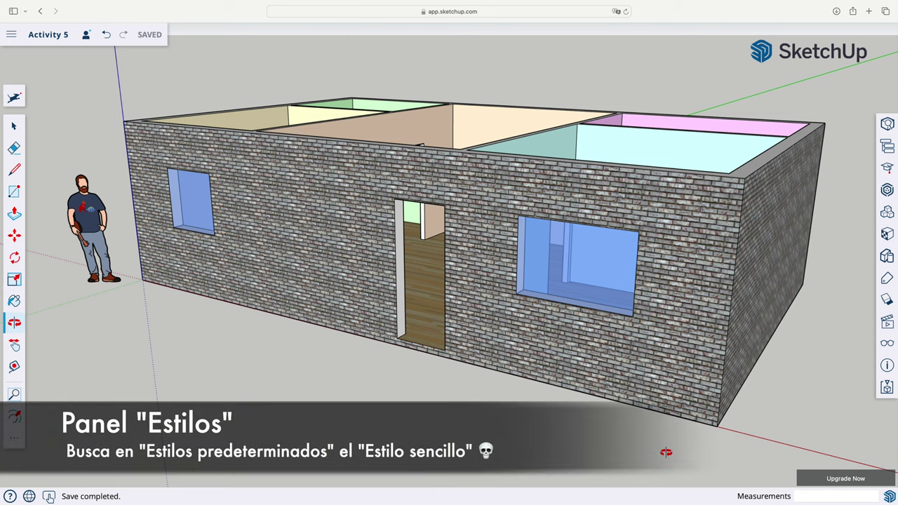
Apply Simple Style from Default Styles for a green ground.
left_click(888, 257)
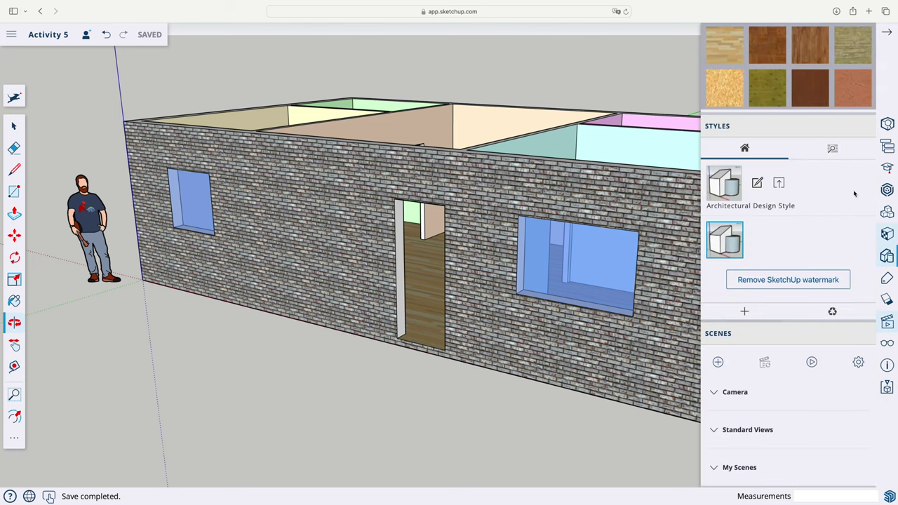
left_click(833, 150)
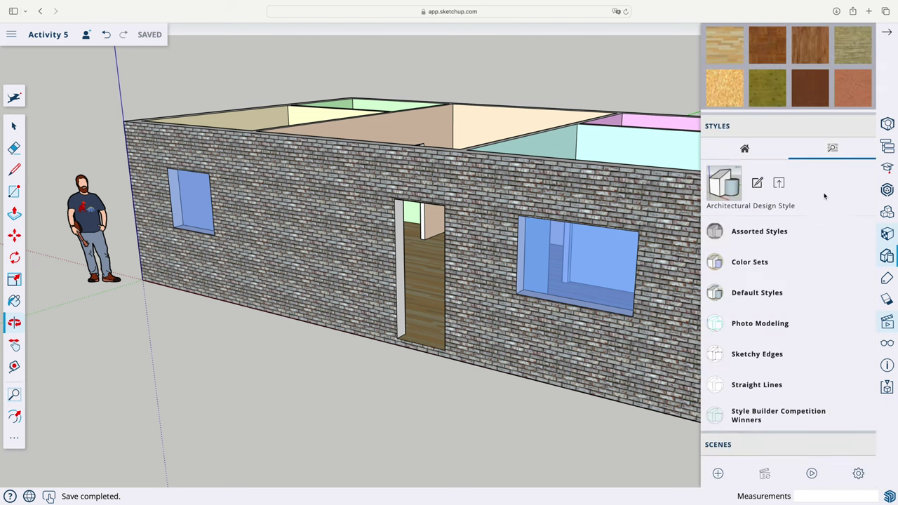
left_click(793, 295)
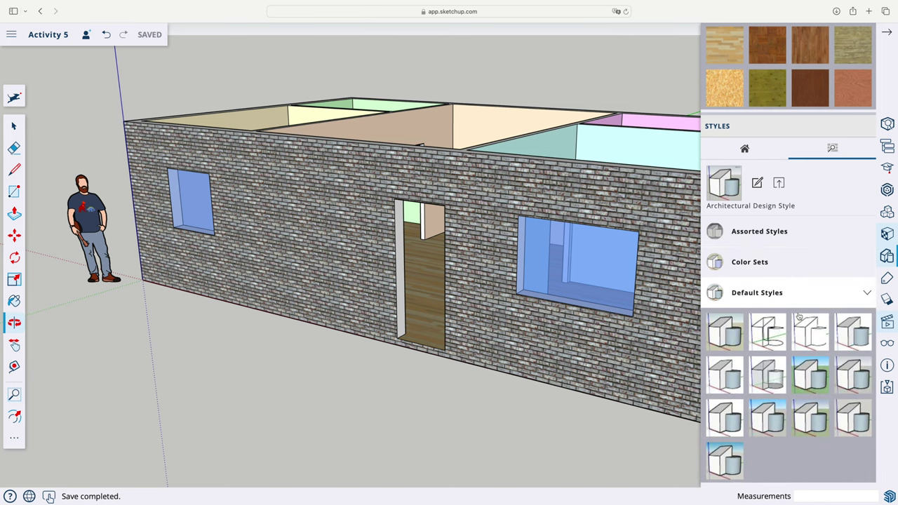
left_click(811, 381)
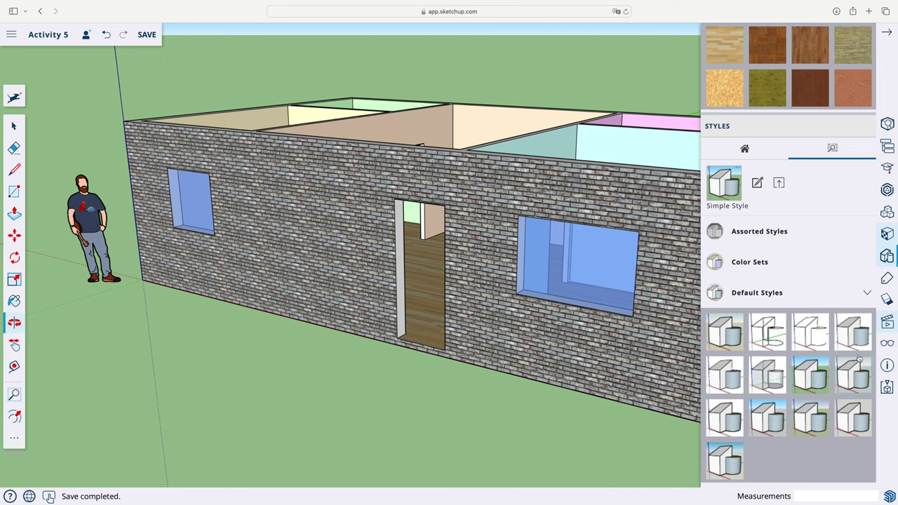
Turn off Axes in the Display settings.
left_click(887, 343)
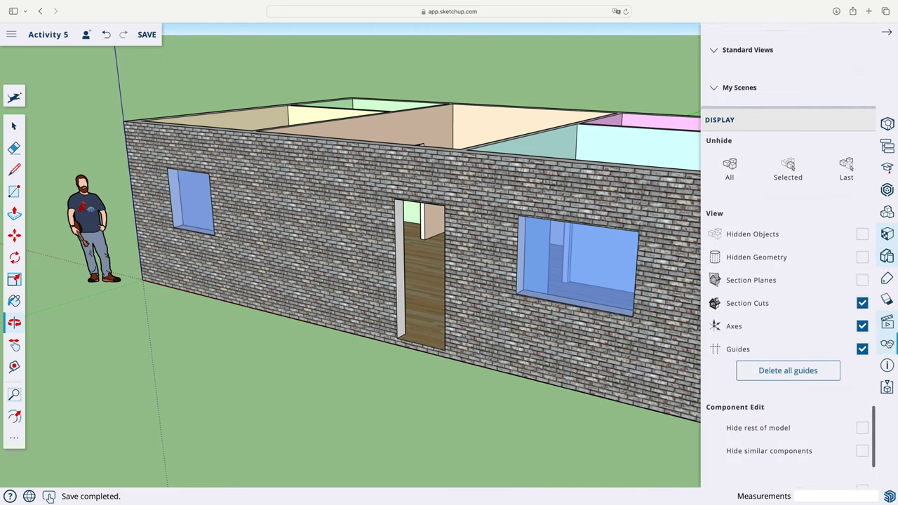
left_click(863, 240)
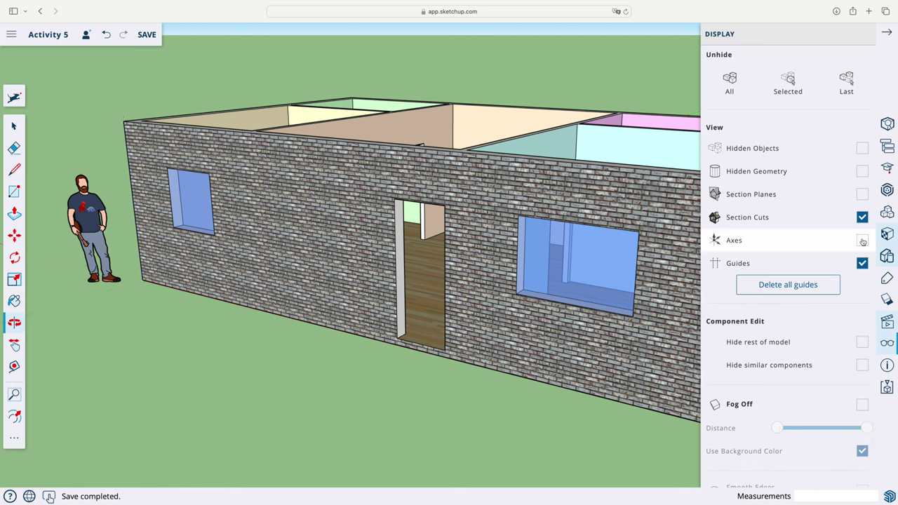
left_click(887, 34)
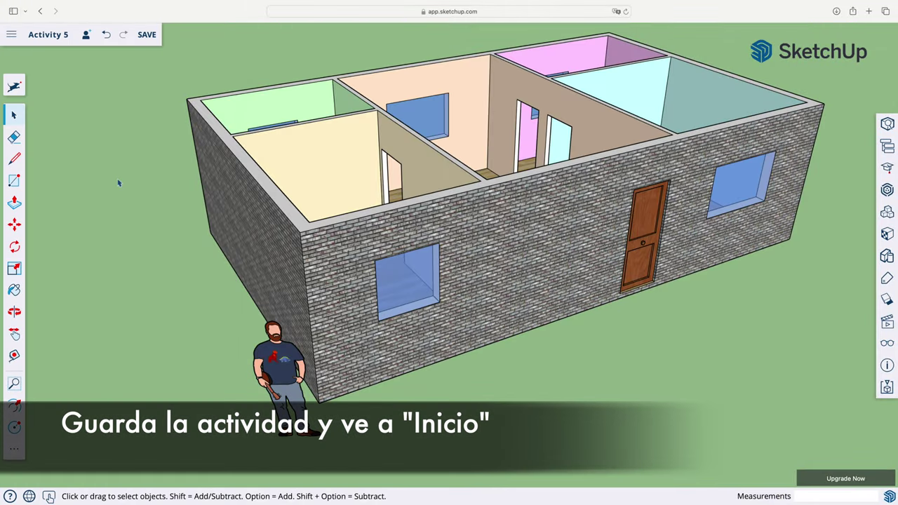
Save the finished house model as Activity 5.
left_click(144, 43)
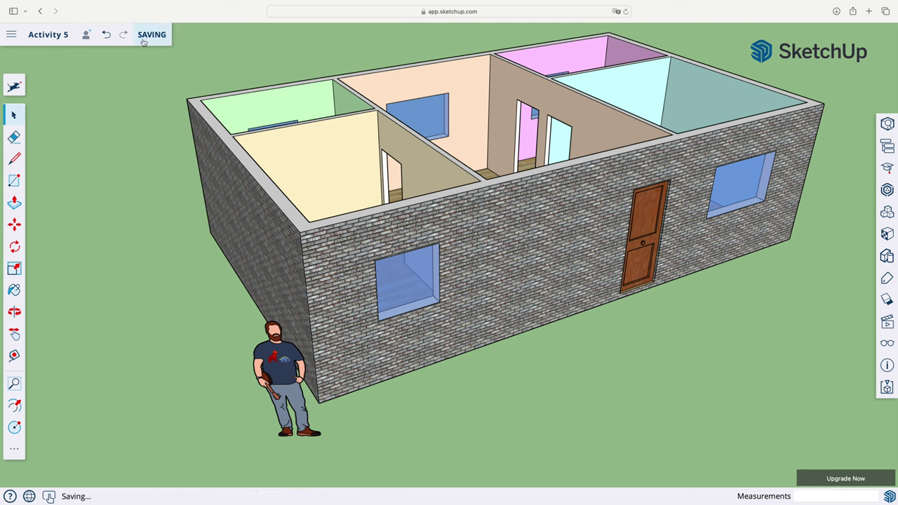
left_click(12, 37)
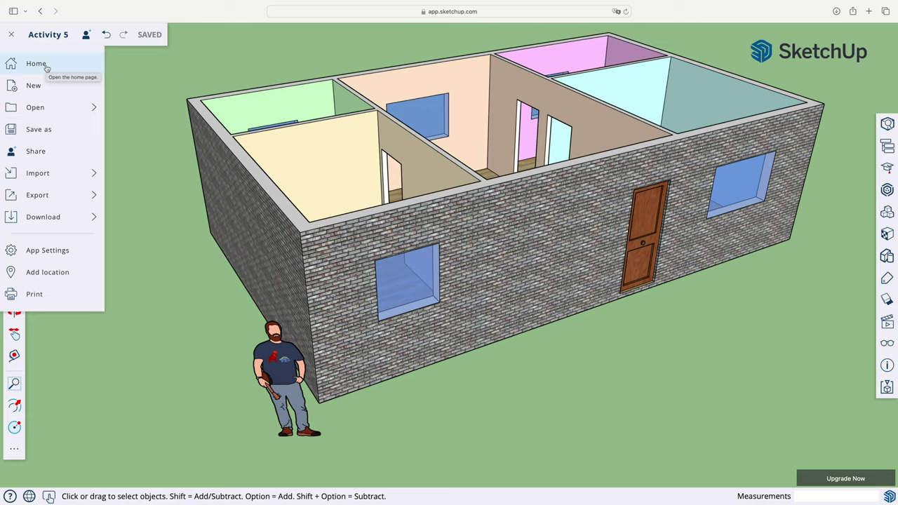
Go Home and view the saved files in Trimble Connect > SketchUp > First Steps.
left_click(46, 66)
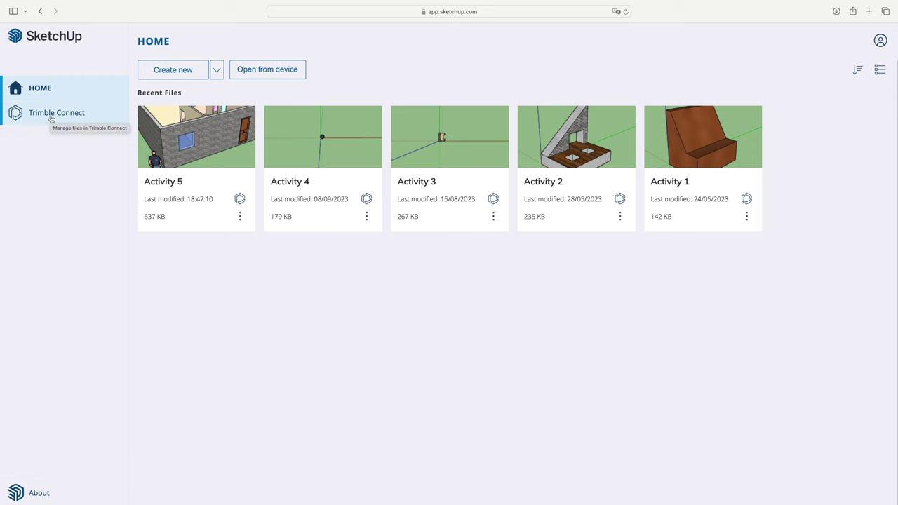
left_click(50, 120)
left_click(190, 180)
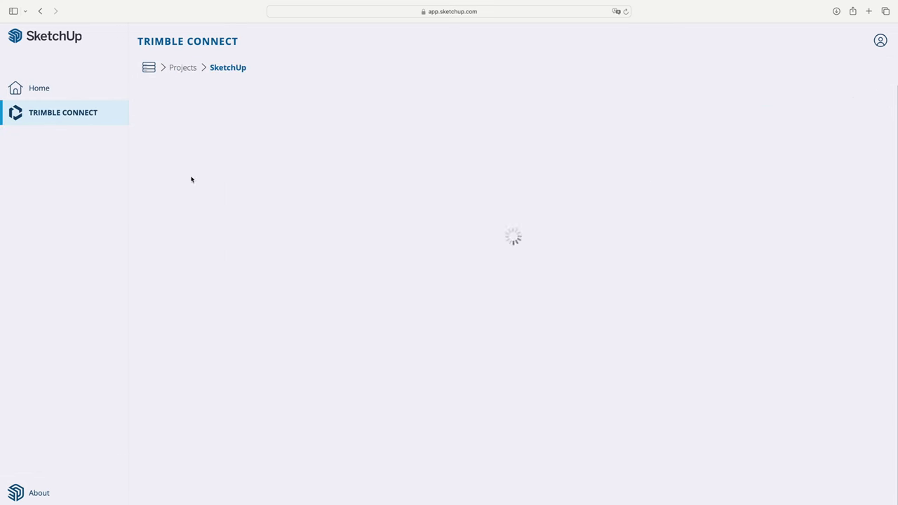
left_click(188, 148)
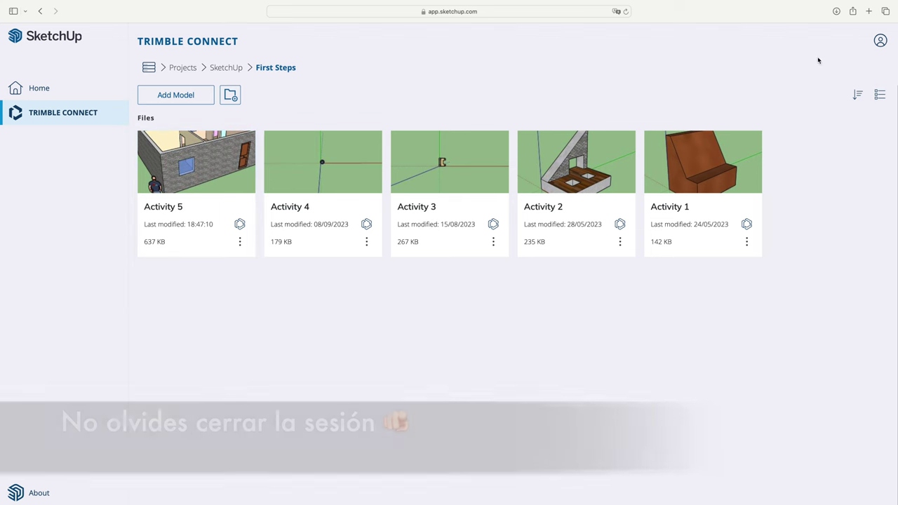
Sign out of the SketchUp account and confirm with Yes.
left_click(878, 42)
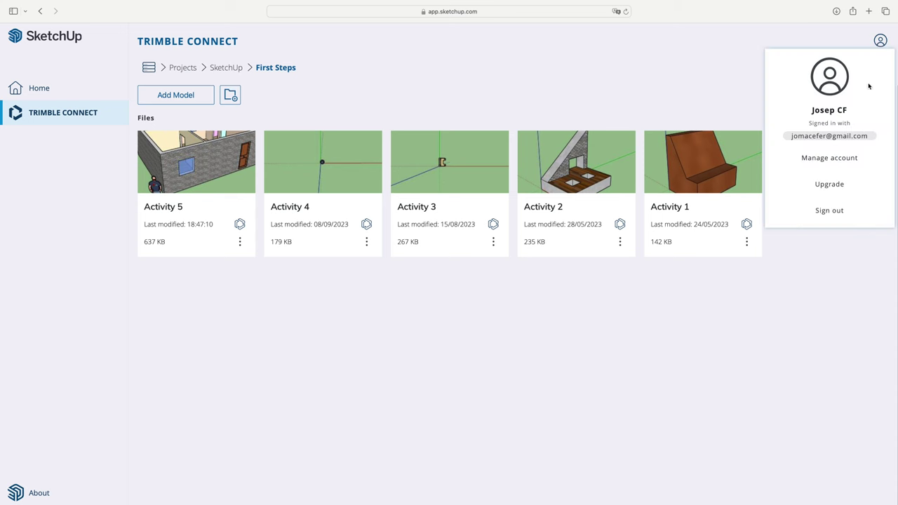
left_click(840, 212)
left_click(518, 290)
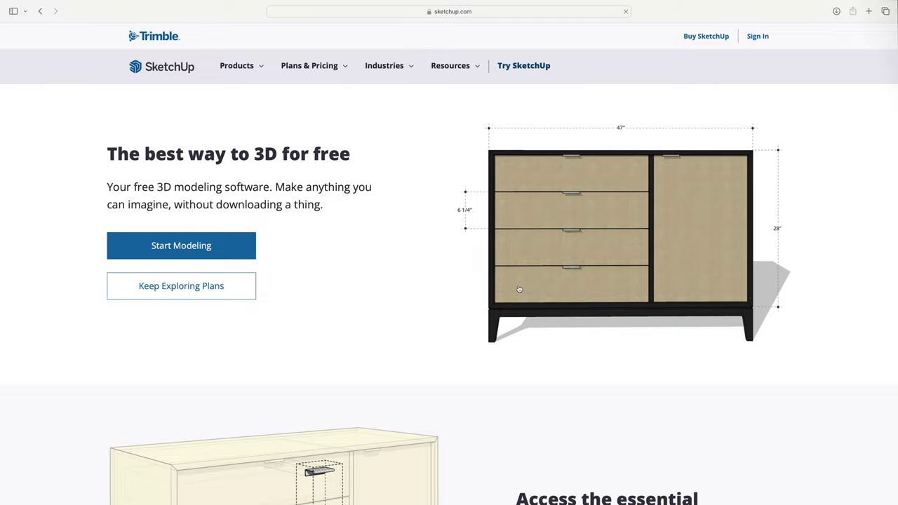